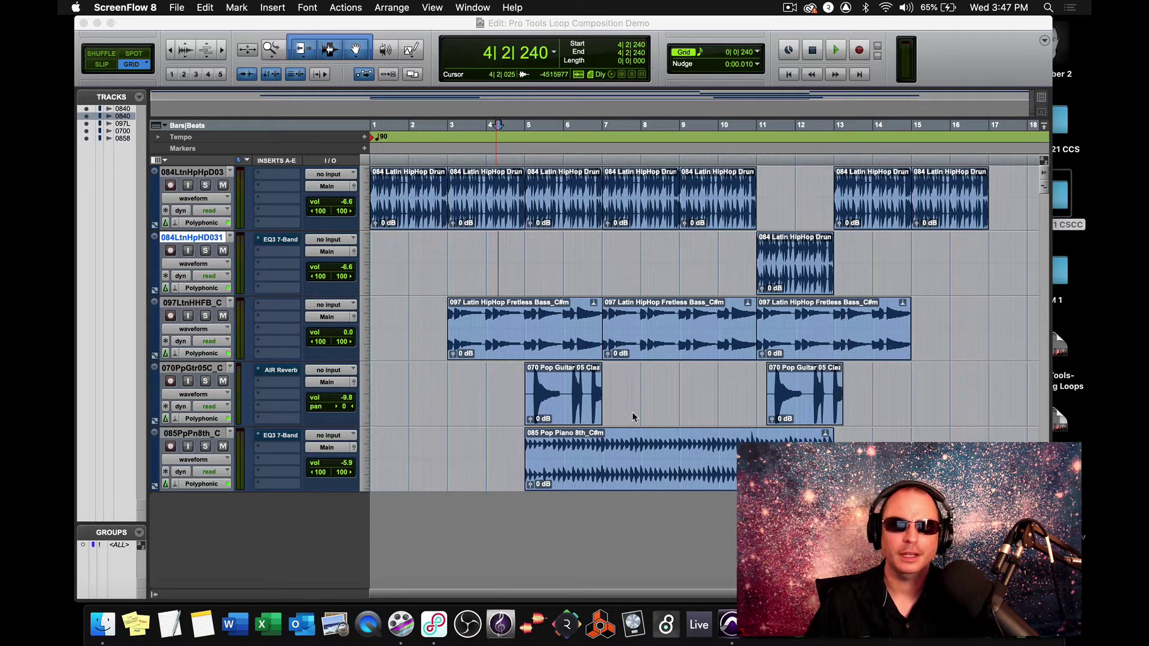
Step: Open a new default Workspace browser to view the available volumes and locations, and close it
{"action": "left_click", "coordinate": [479, 263]}
{"action": "key", "text": "super+bracketright"}
{"action": "key", "text": "super+bracketright"}
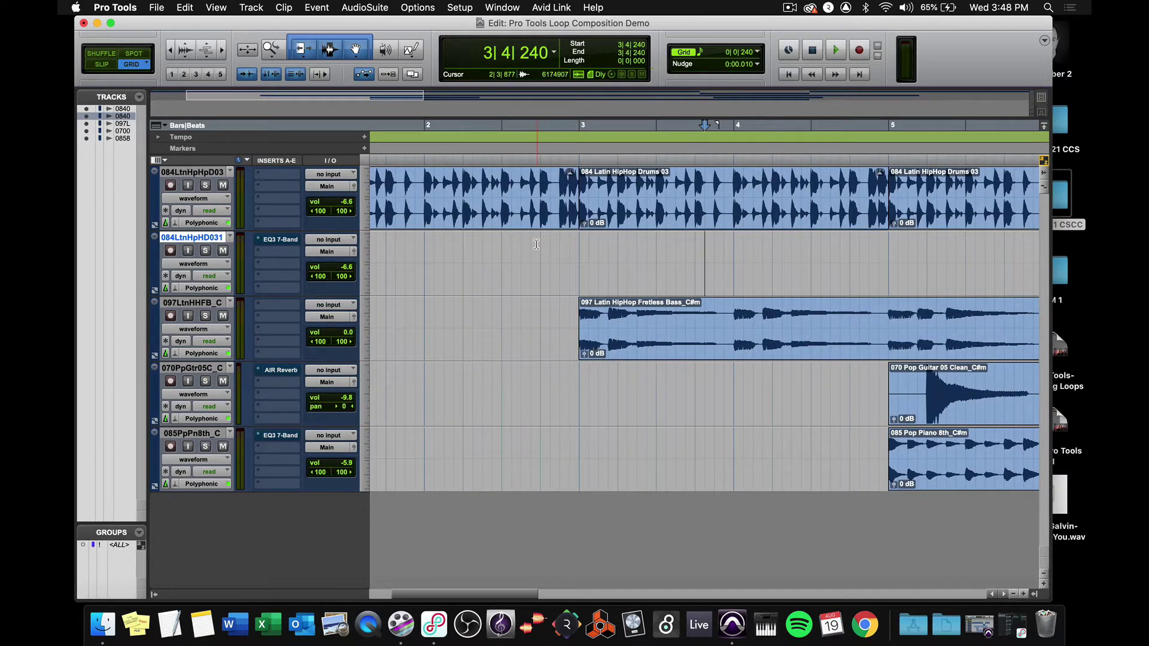
{"action": "left_click", "coordinate": [502, 8]}
{"action": "mouse_move", "coordinate": [610, 196]}
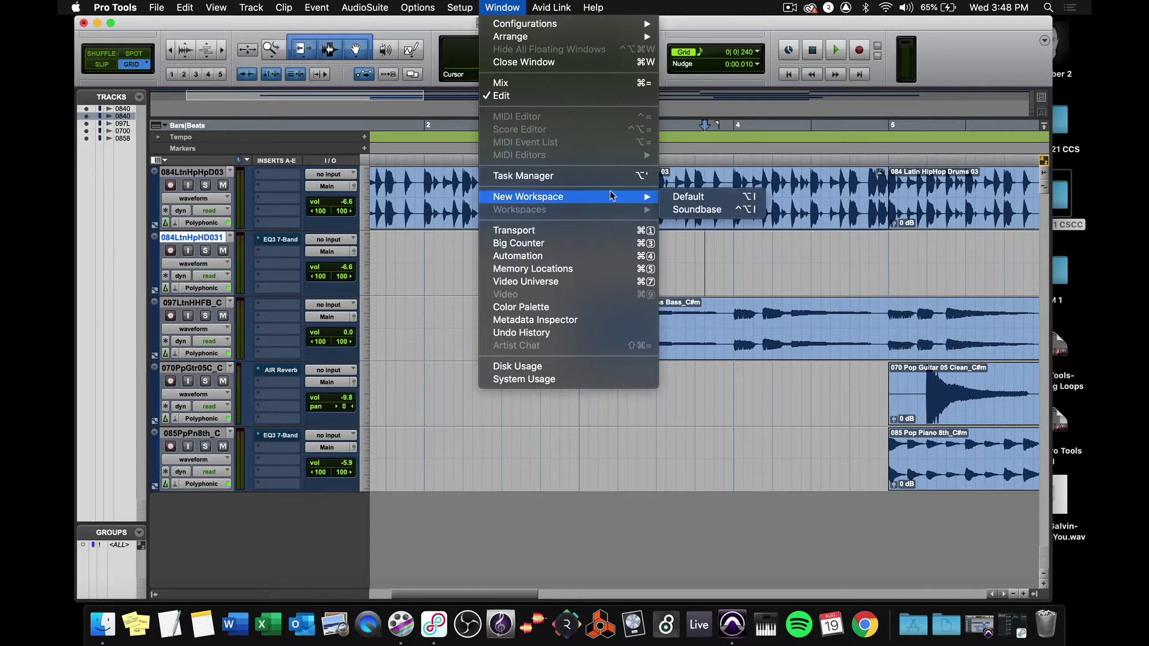
{"action": "left_click", "coordinate": [682, 200]}
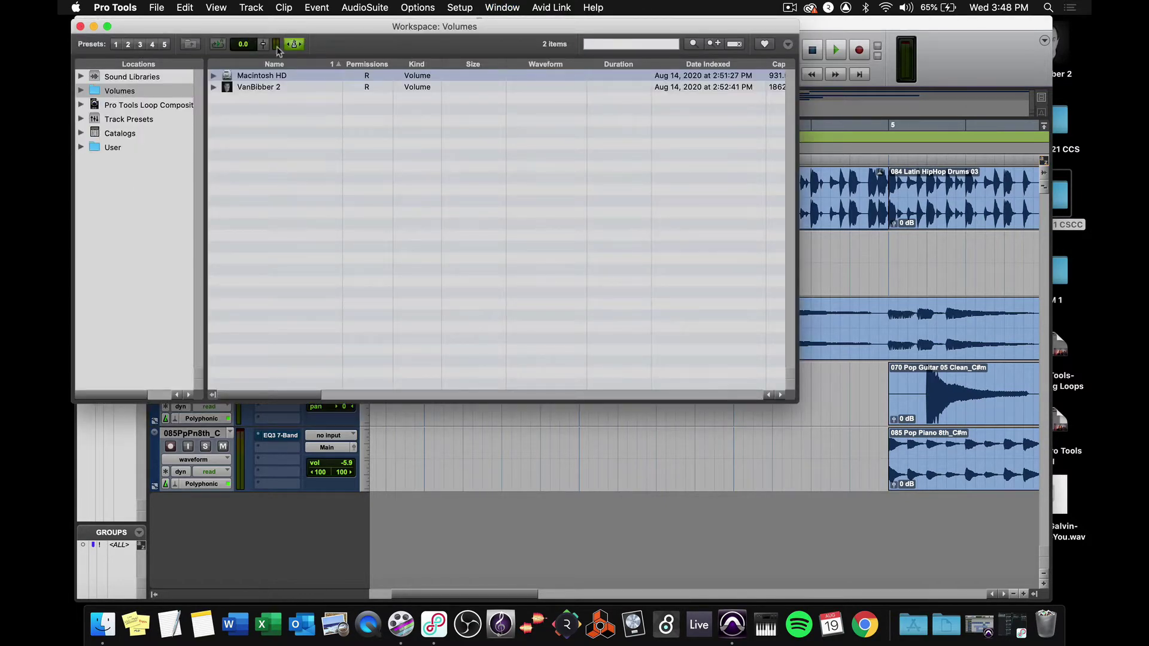
{"action": "left_click", "coordinate": [81, 27]}
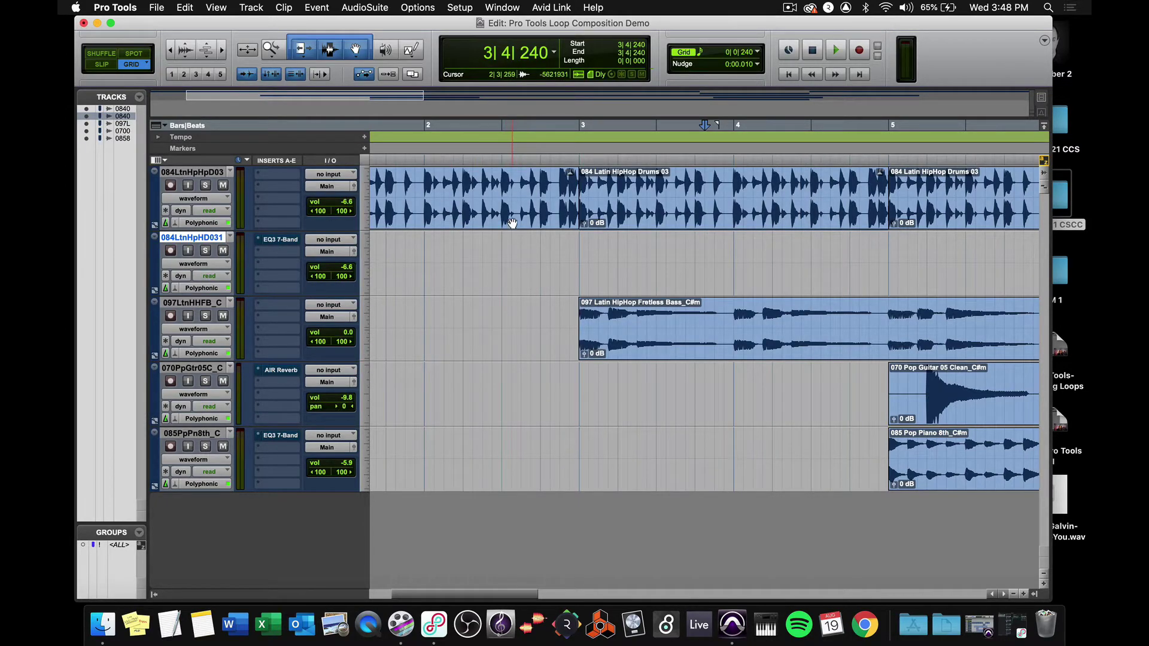
Step: Select the 084 Latin HipHop Drums 03 clip at bar 3 and play that two-bar section
{"action": "left_click", "coordinate": [689, 220]}
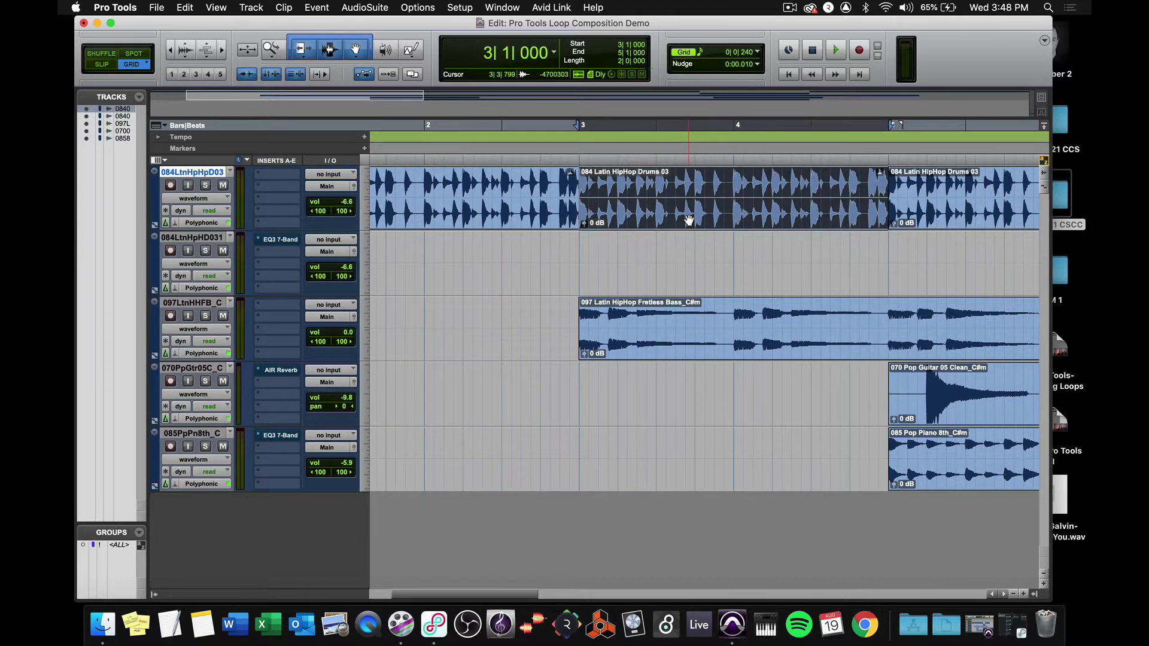
{"action": "key", "text": "space"}
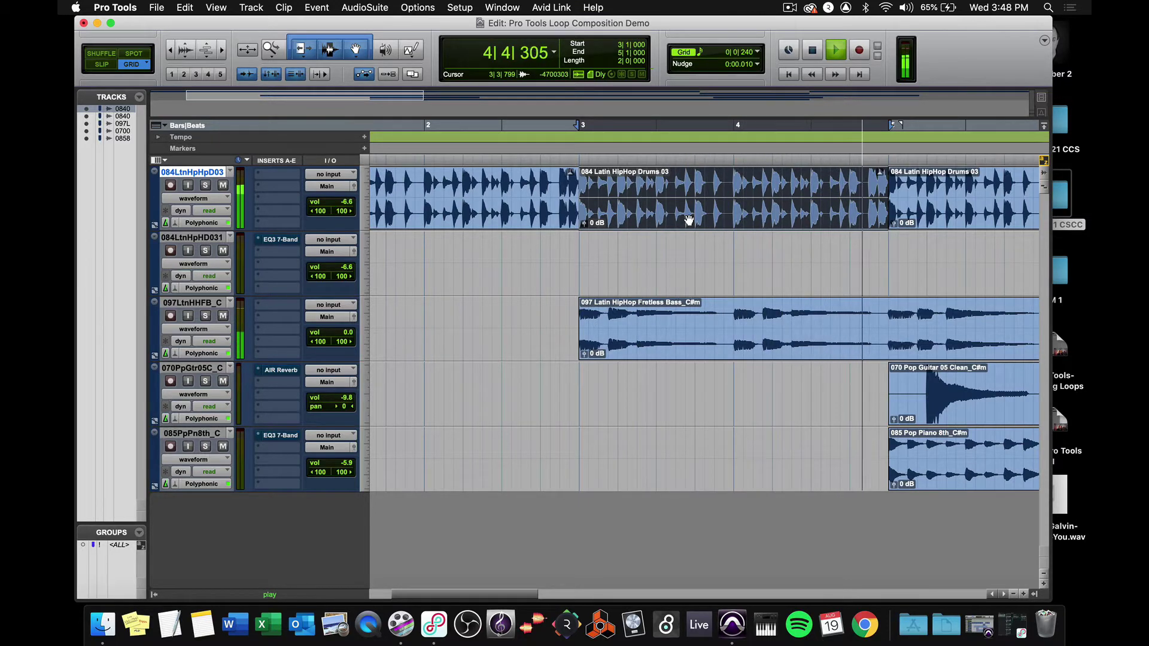
{"action": "key", "text": "space"}
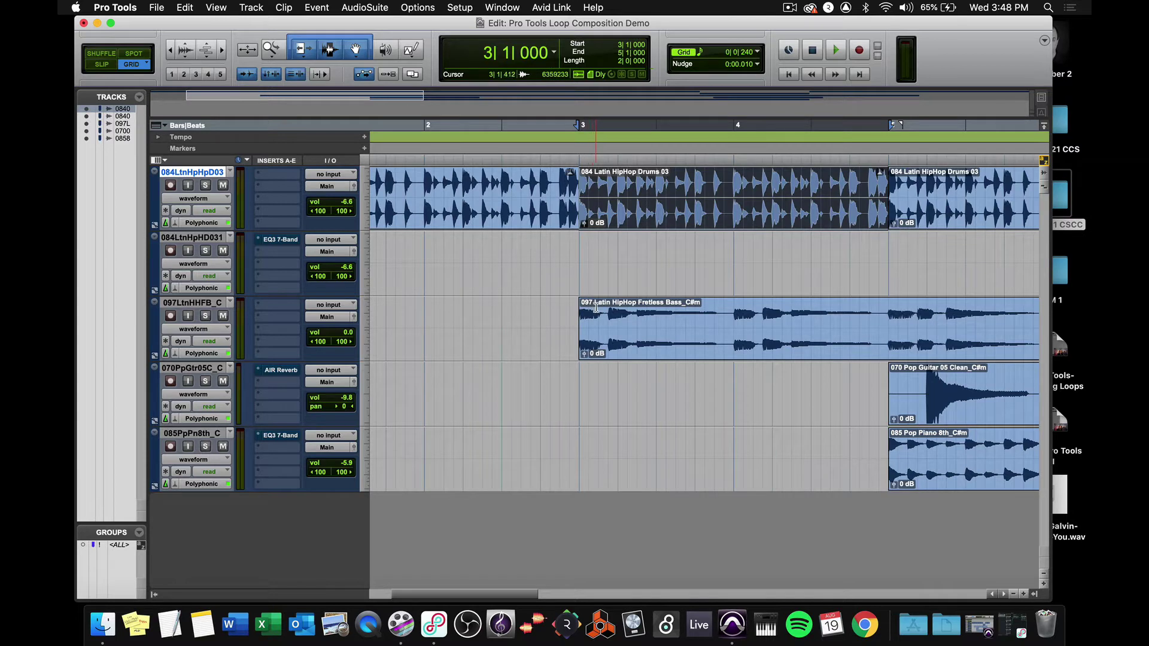
Step: Clear the clip selection and play the full arrangement from bar 1 to the end of the last drum clip
{"action": "scroll", "coordinate": [615, 175], "scroll_direction": "left", "scroll_amount": 5}
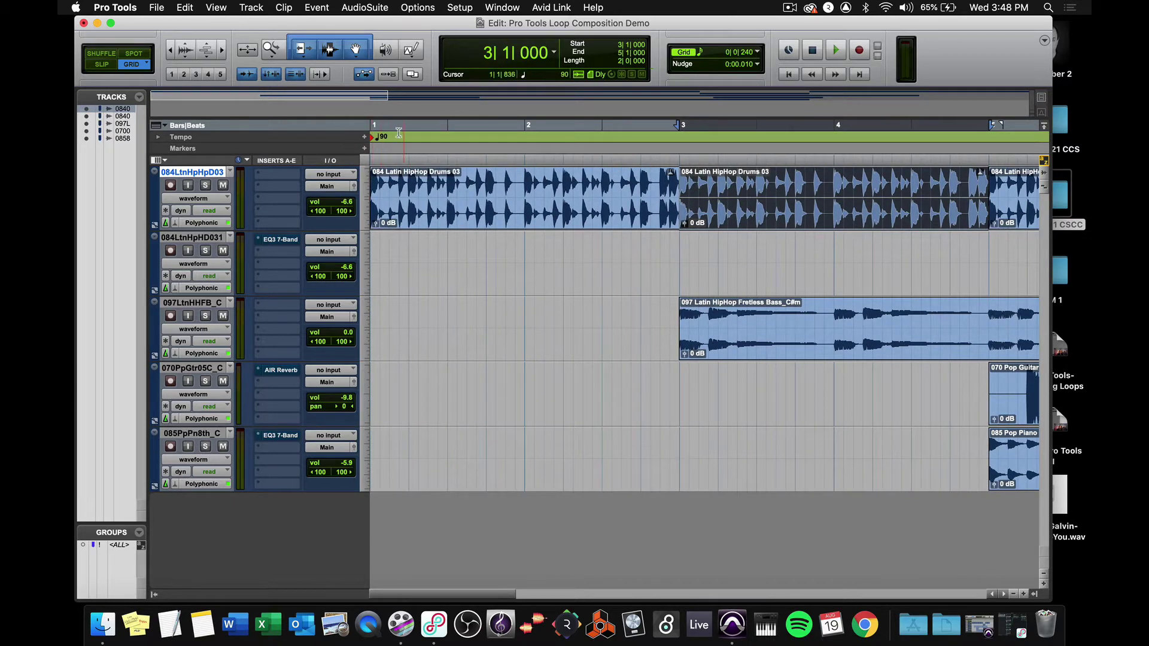
{"action": "key", "text": "r"}
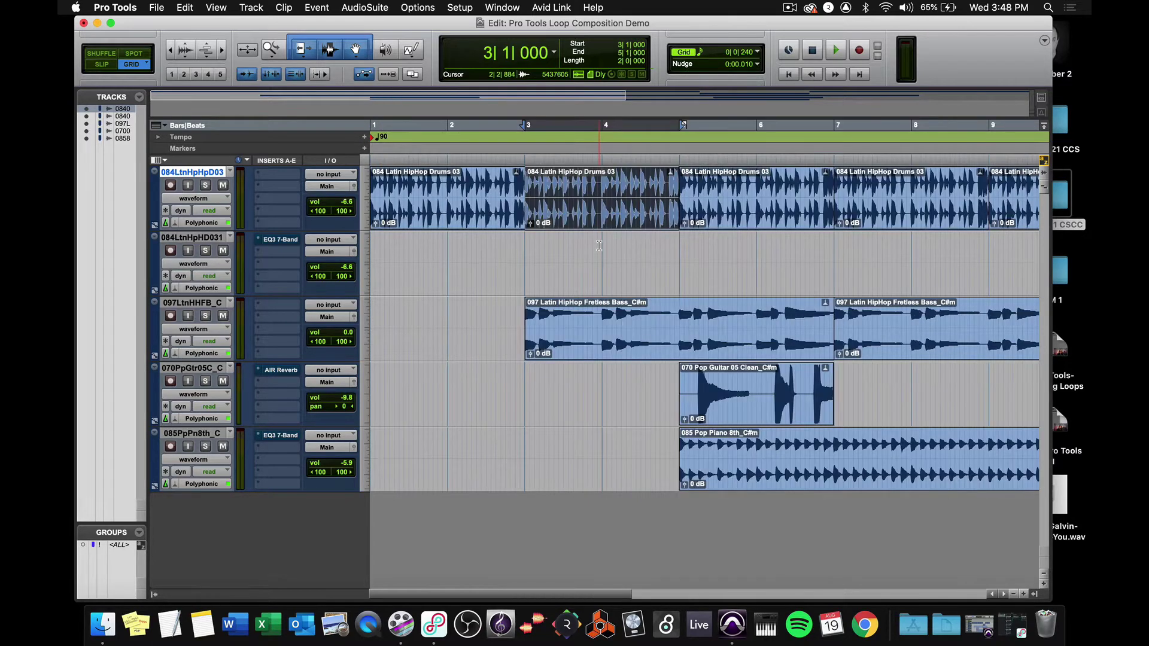
{"action": "left_click", "coordinate": [741, 282]}
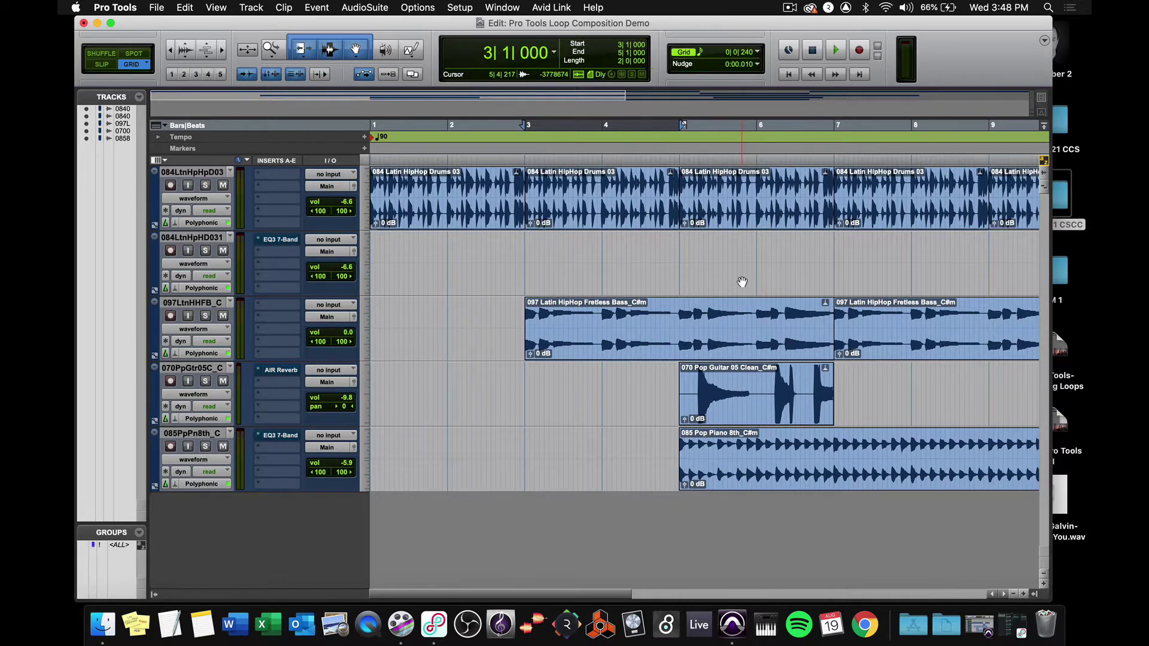
{"action": "scroll", "coordinate": [741, 282], "scroll_direction": "right", "scroll_amount": 4}
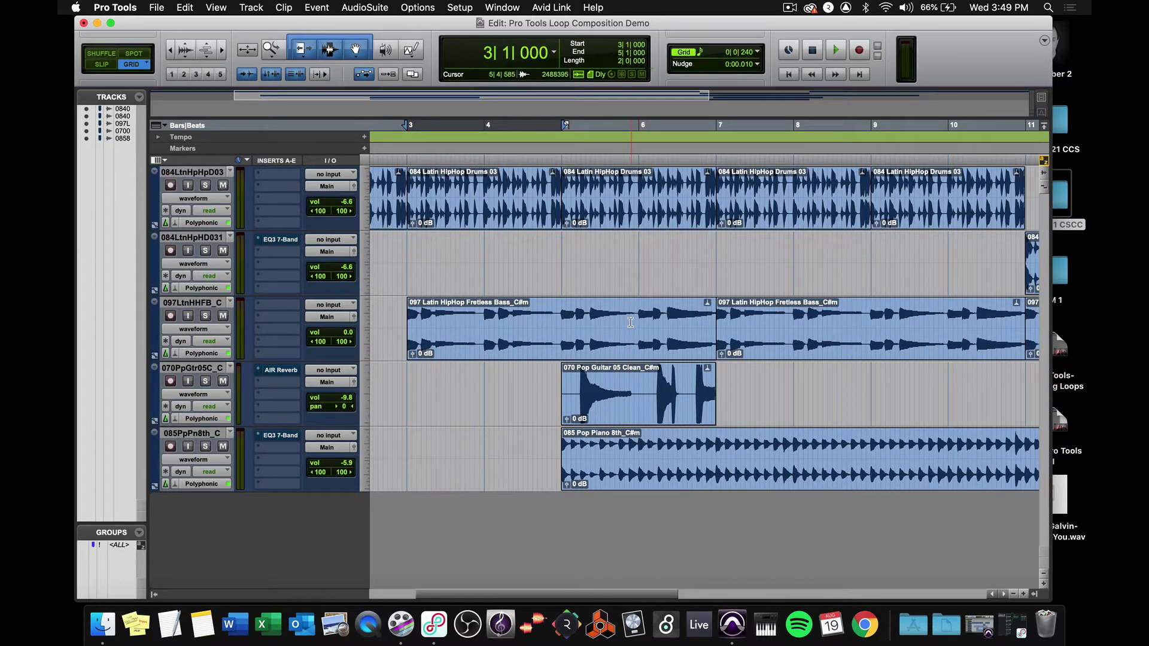
{"action": "scroll", "coordinate": [439, 263], "scroll_direction": "left", "scroll_amount": 3}
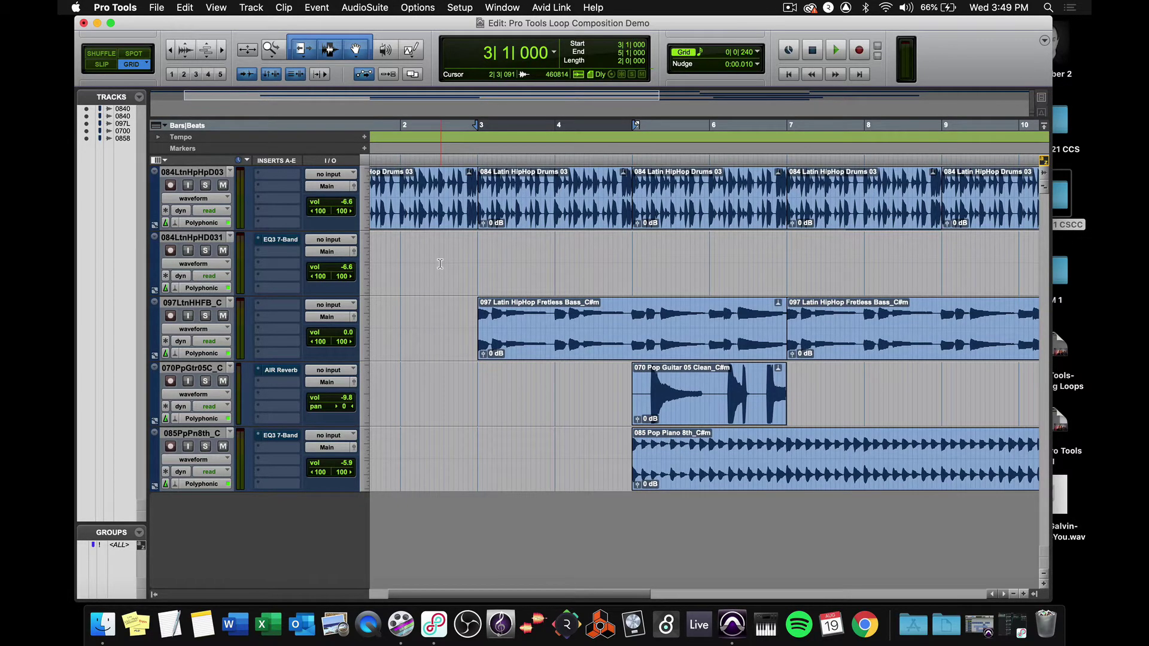
{"action": "scroll", "coordinate": [439, 264], "scroll_direction": "left", "scroll_amount": 2}
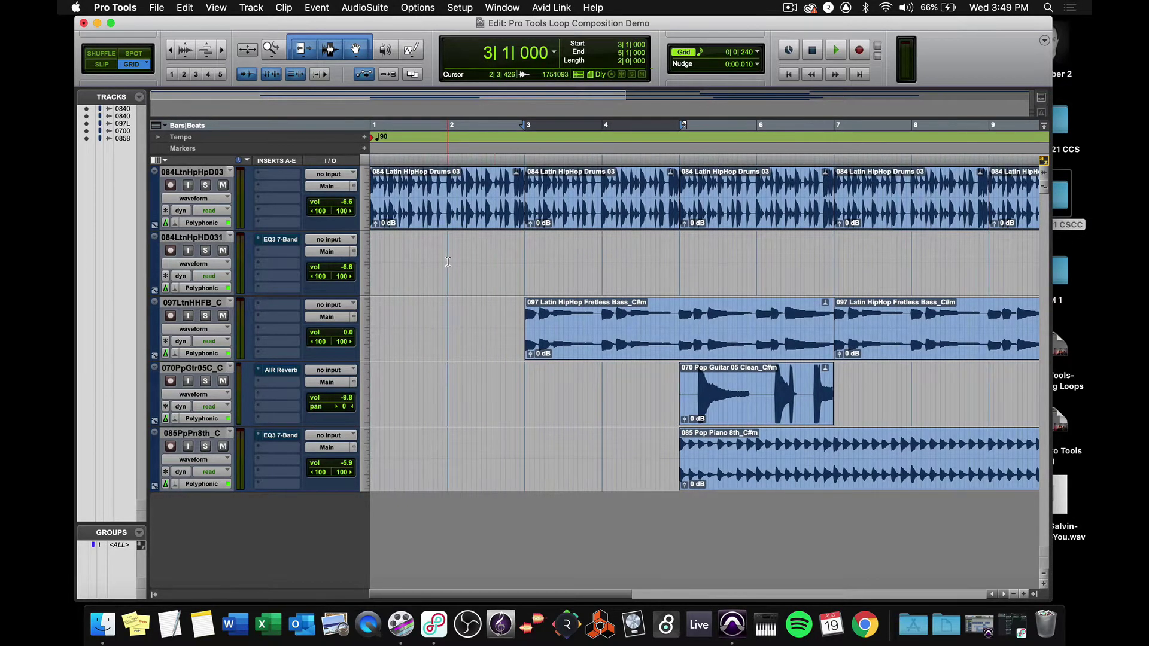
{"action": "left_click", "coordinate": [788, 74]}
{"action": "key", "text": "space"}
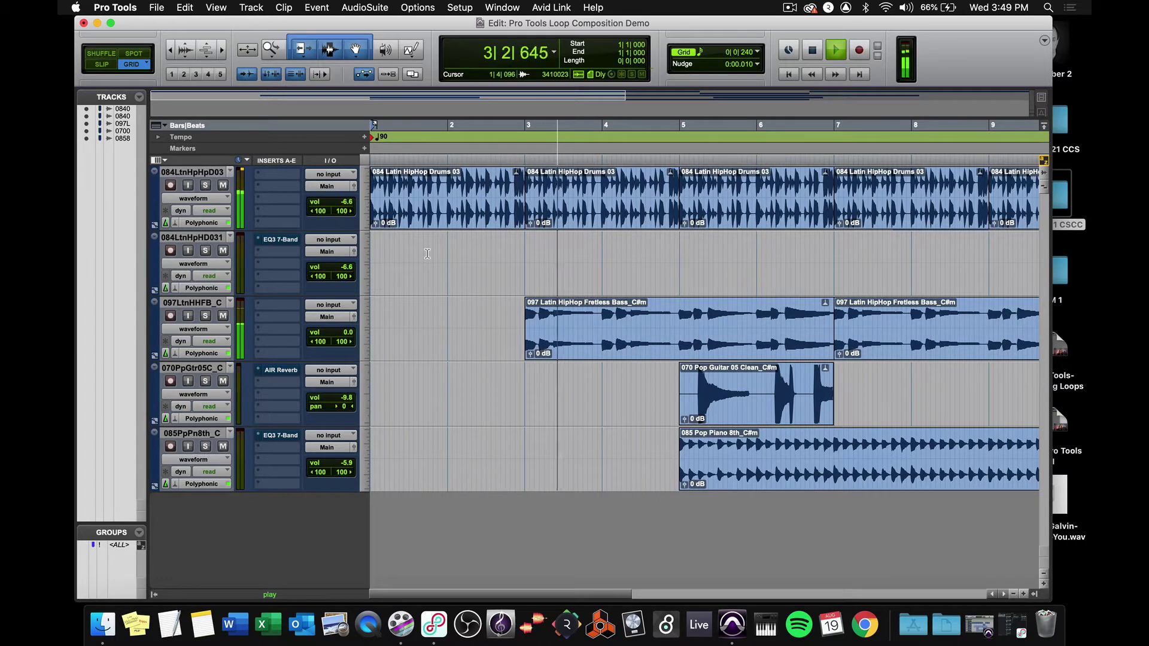
{"action": "scroll", "coordinate": [548, 274], "scroll_direction": "right", "scroll_amount": 5}
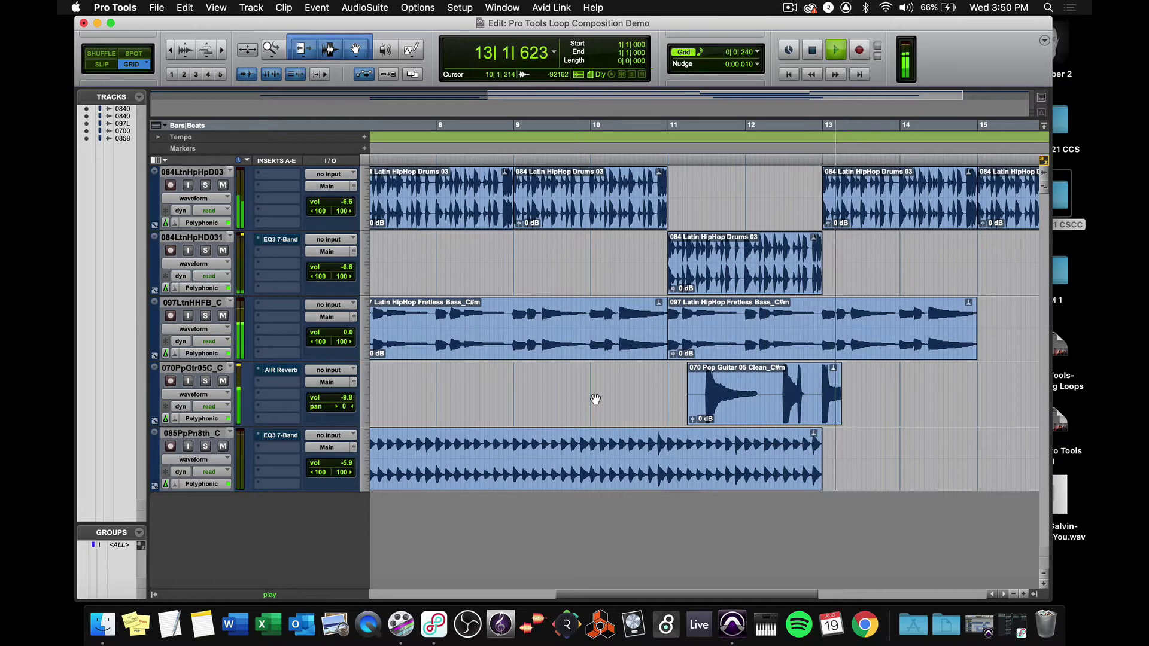
{"action": "scroll", "coordinate": [706, 284], "scroll_direction": "right", "scroll_amount": 10}
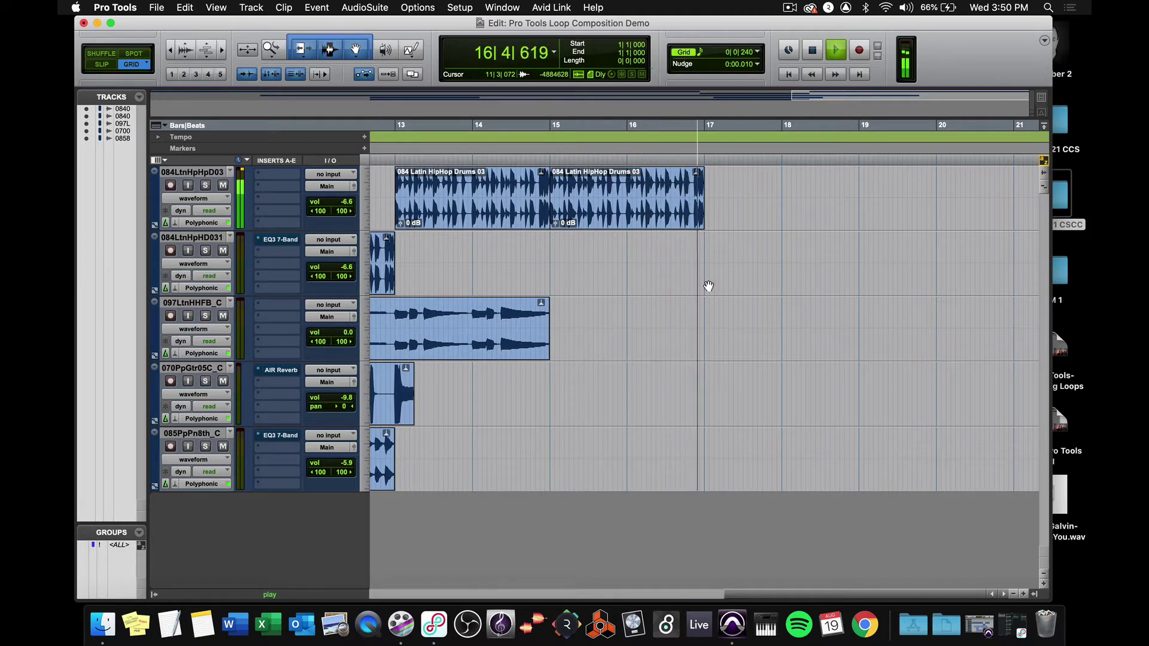
{"action": "key", "text": "space"}
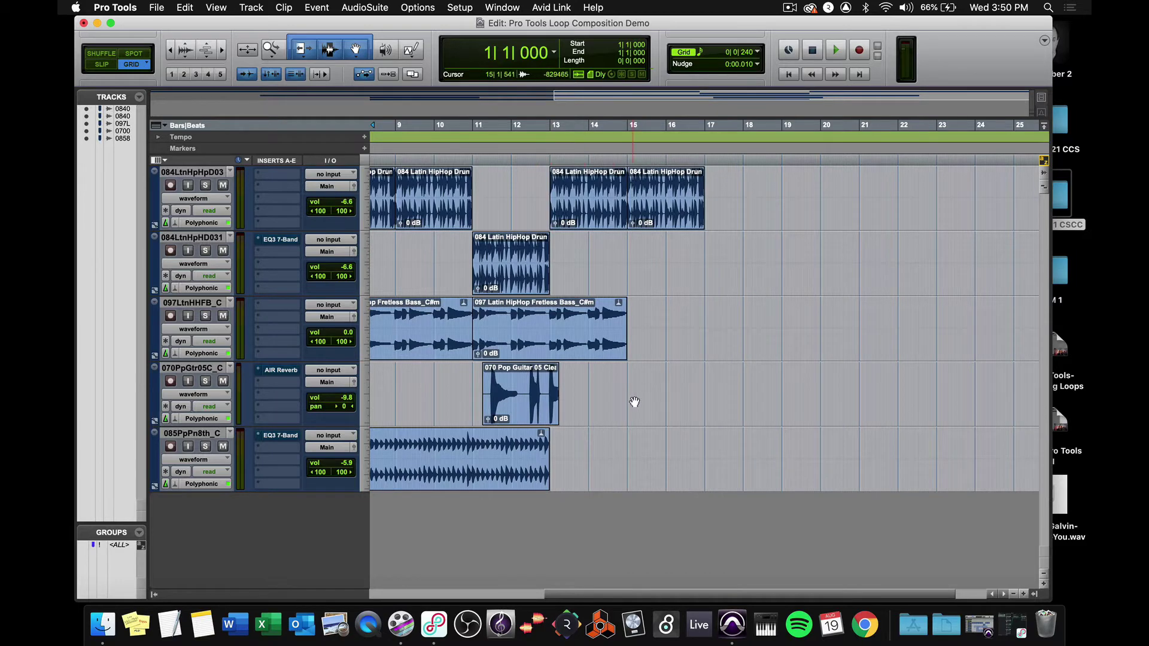
Step: Play from bar 4, beat 3 and raise the 070 Pop Guitar track's volume to -0.7 during playback
{"action": "key", "text": "super+bracketleft"}
{"action": "scroll", "coordinate": [634, 402], "scroll_direction": "left", "scroll_amount": 3}
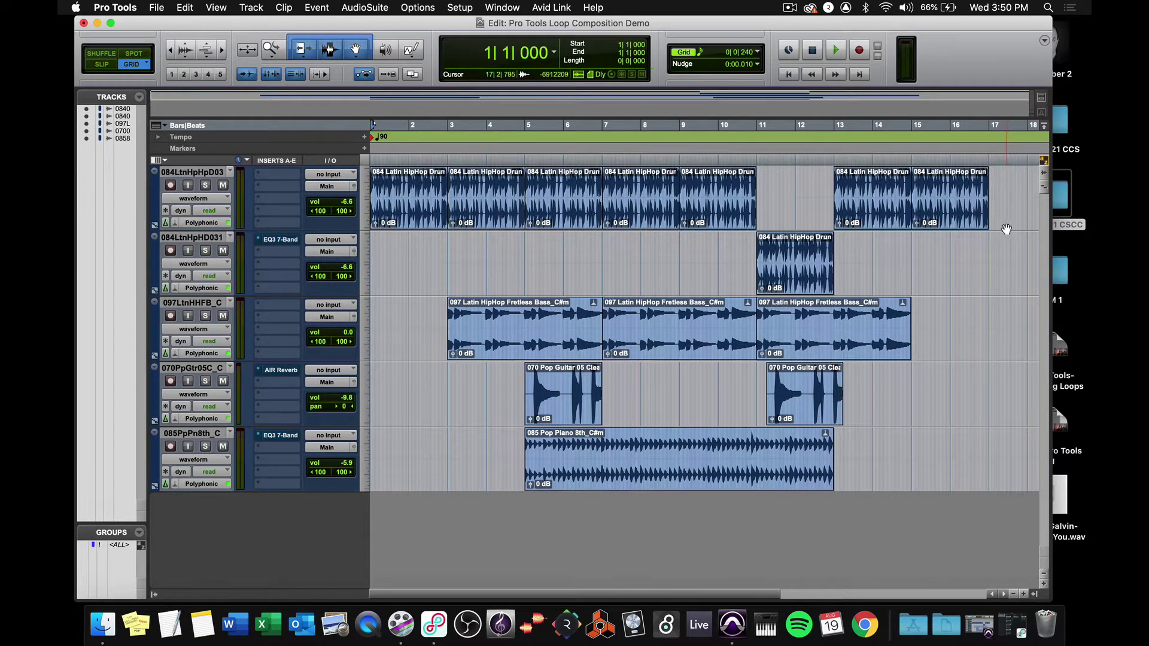
{"action": "scroll", "coordinate": [972, 267], "scroll_direction": "right", "scroll_amount": 2}
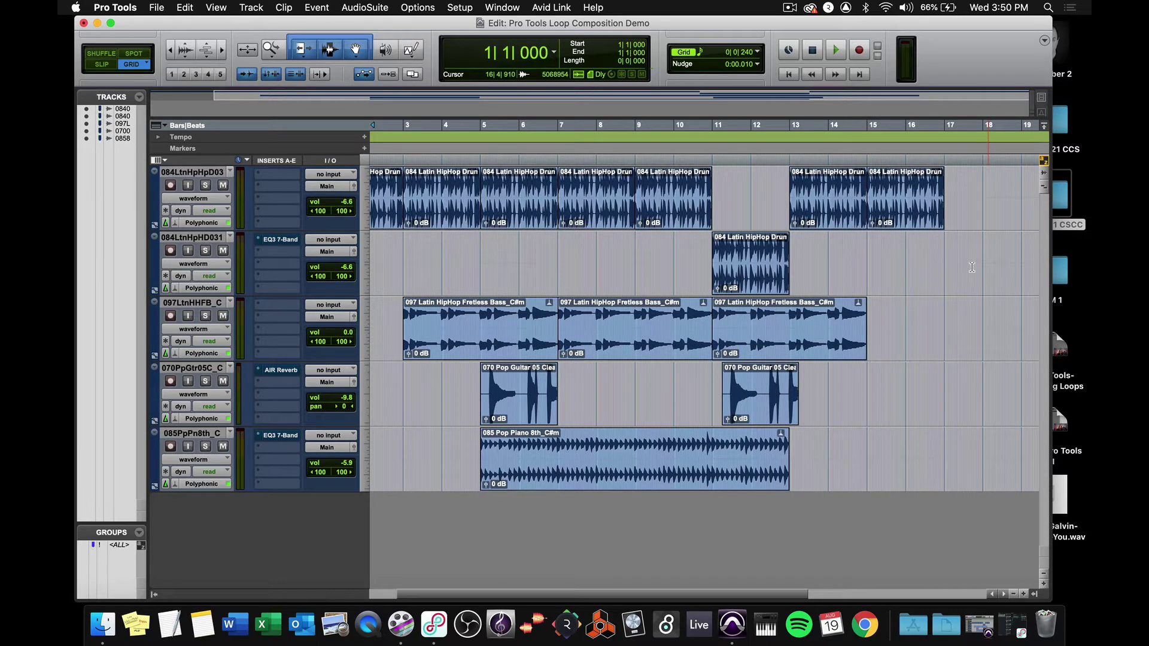
{"action": "scroll", "coordinate": [525, 248], "scroll_direction": "left", "scroll_amount": 2}
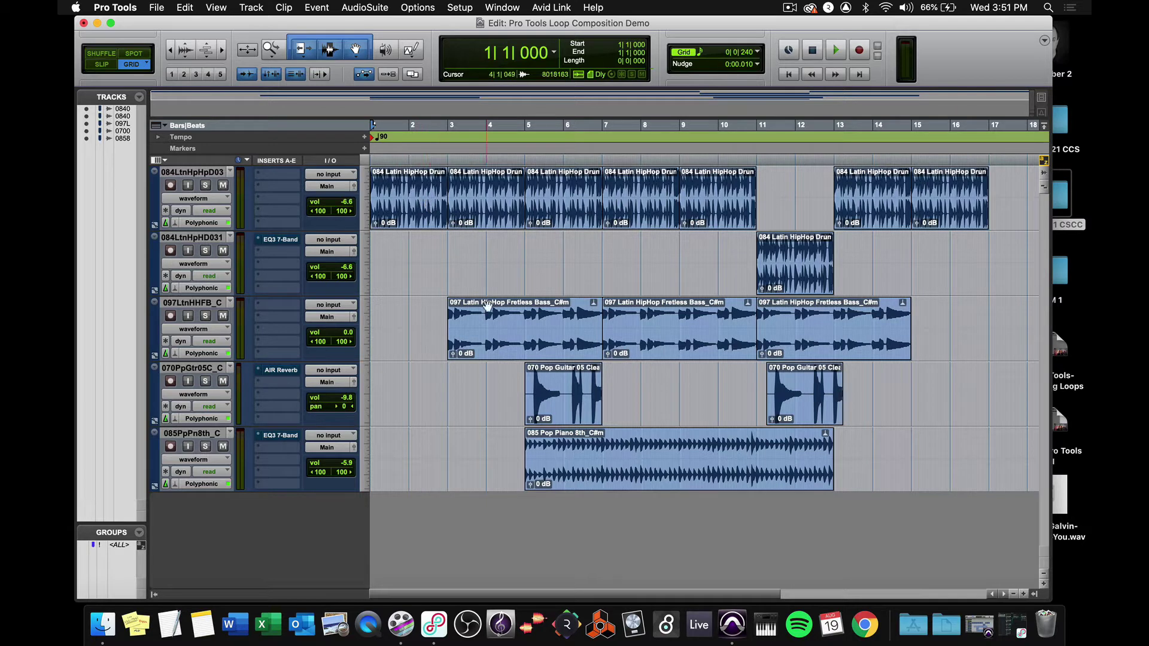
{"action": "left_click", "coordinate": [545, 409]}
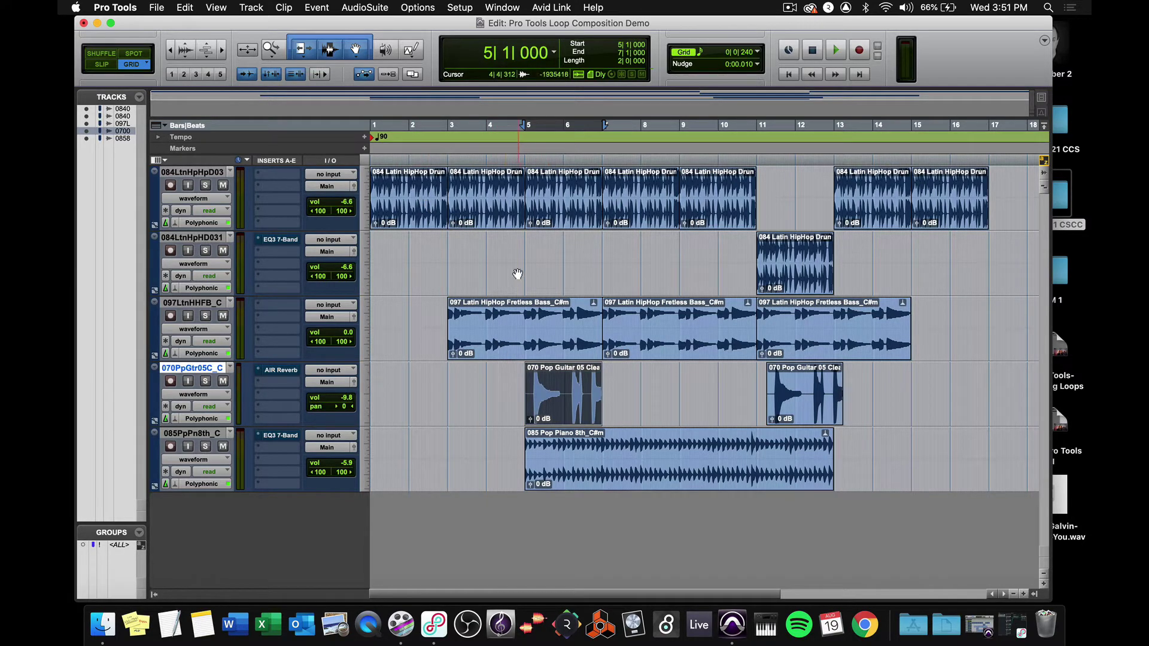
{"action": "left_click", "coordinate": [509, 255]}
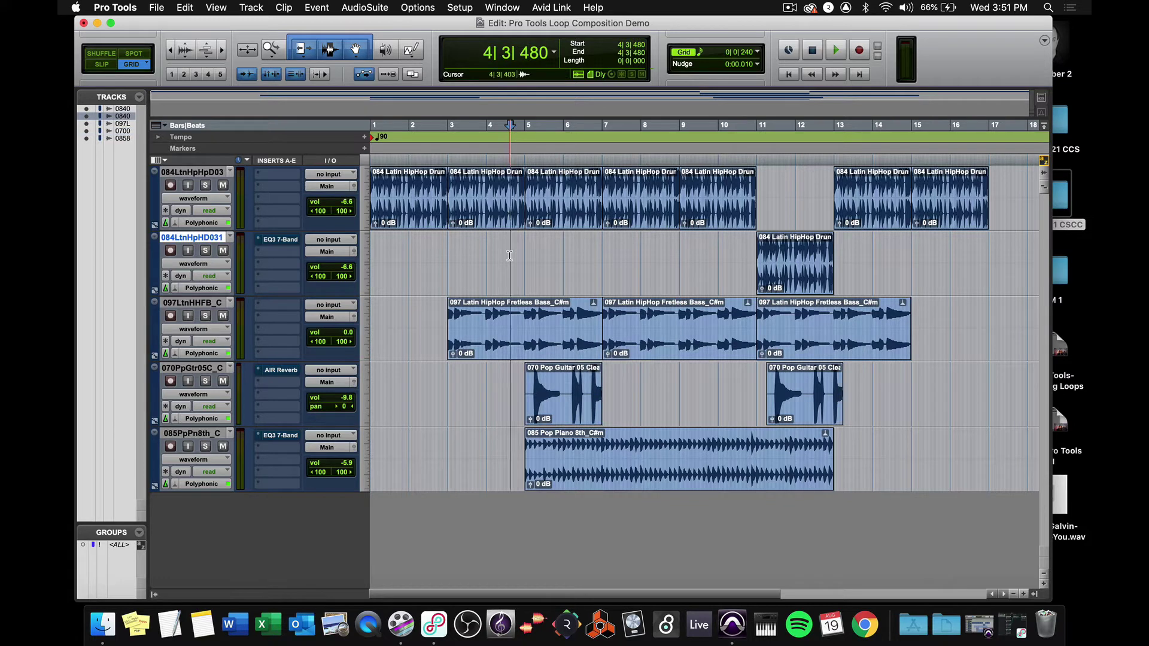
{"action": "key", "text": "space"}
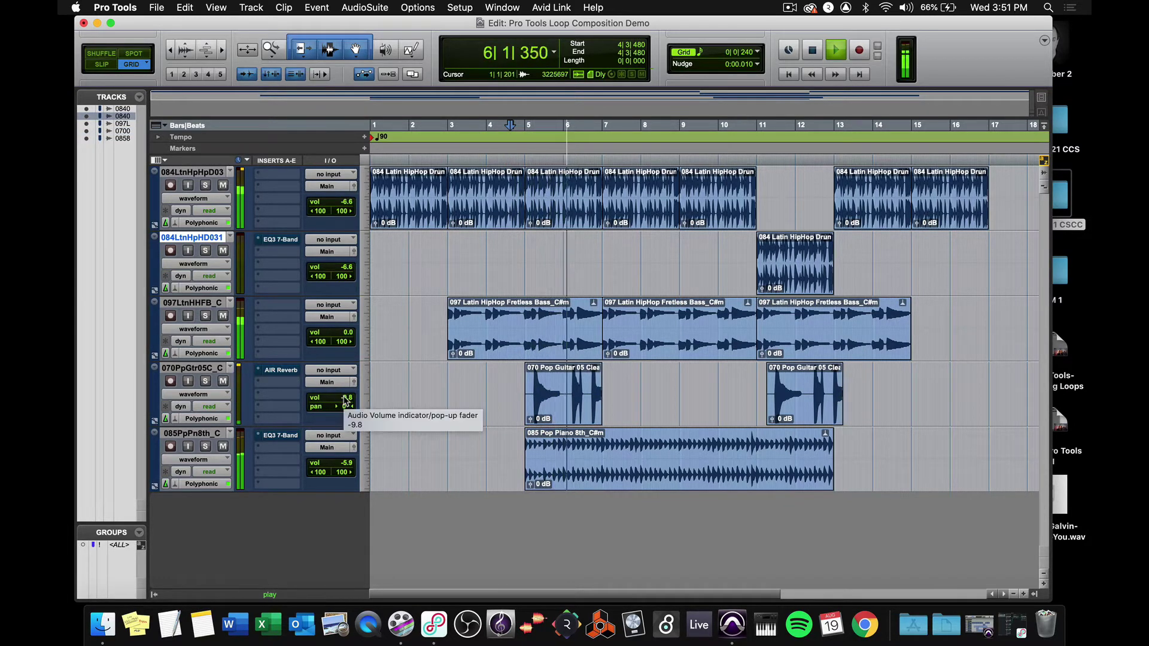
{"action": "left_click_drag", "start_coordinate": [346, 401], "coordinate": [344, 389]}
{"action": "key", "text": "space"}
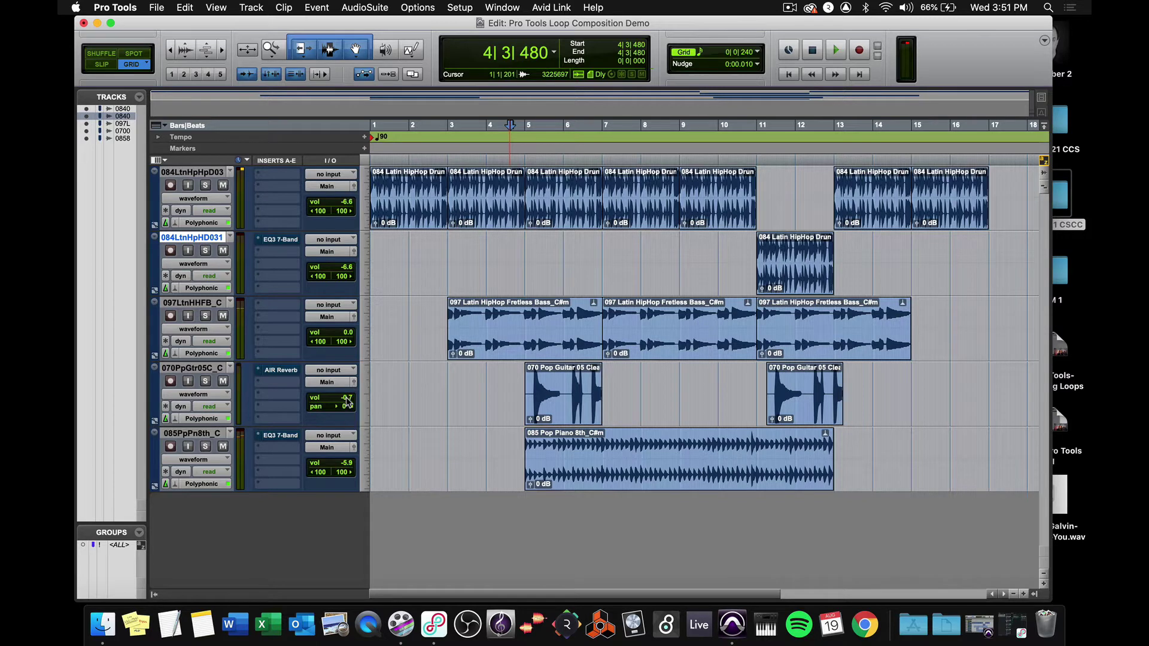
Step: Reset the guitar track's volume to 0.0 and play the section from just before bar 5
{"action": "left_click", "coordinate": [347, 401], "text": "alt"}
{"action": "left_click", "coordinate": [519, 378]}
{"action": "key", "text": "space"}
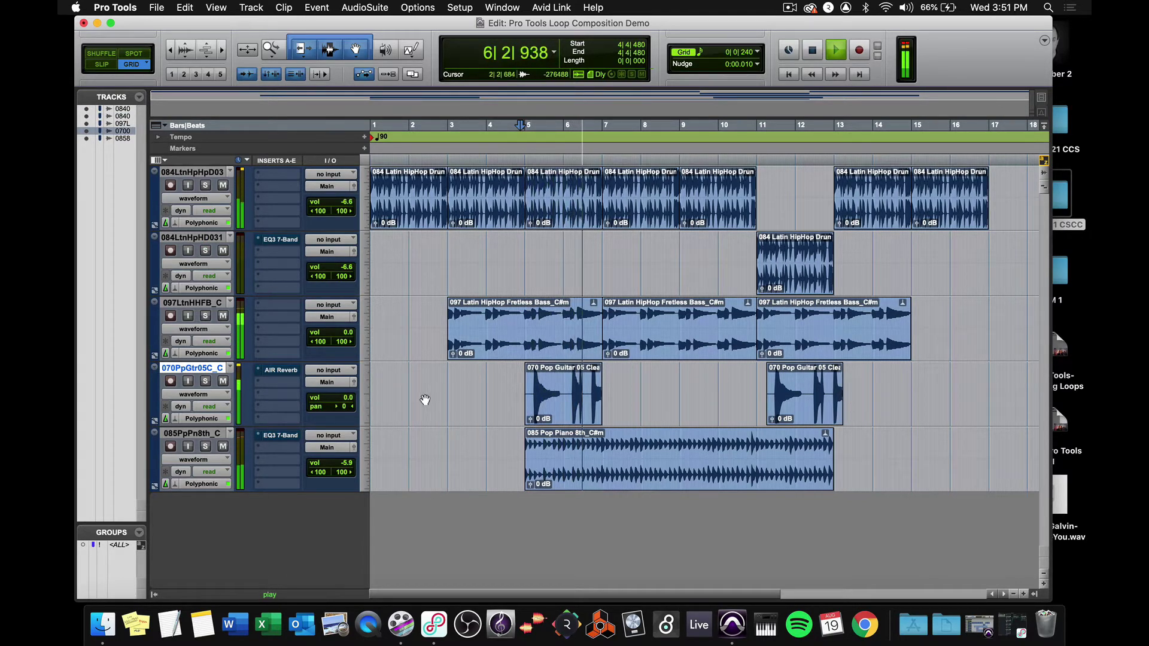
{"action": "key", "text": "space"}
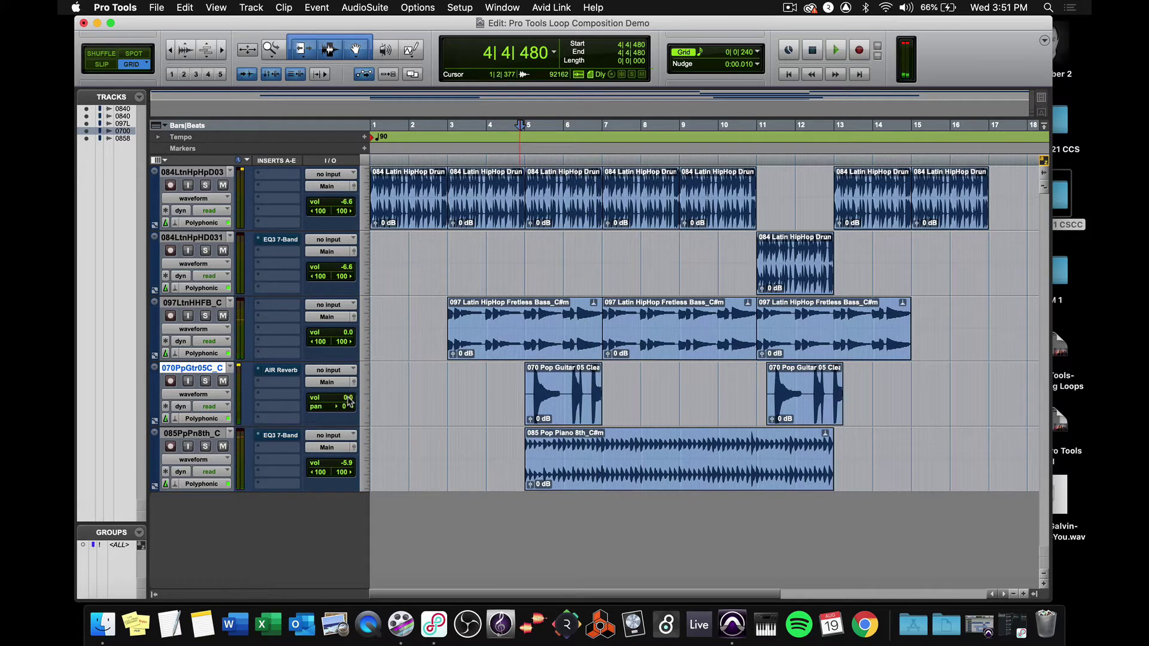
Step: Lower the guitar track's volume to -9.9 and mute the 085 Pop Piano track while playing the section
{"action": "left_click", "coordinate": [349, 399]}
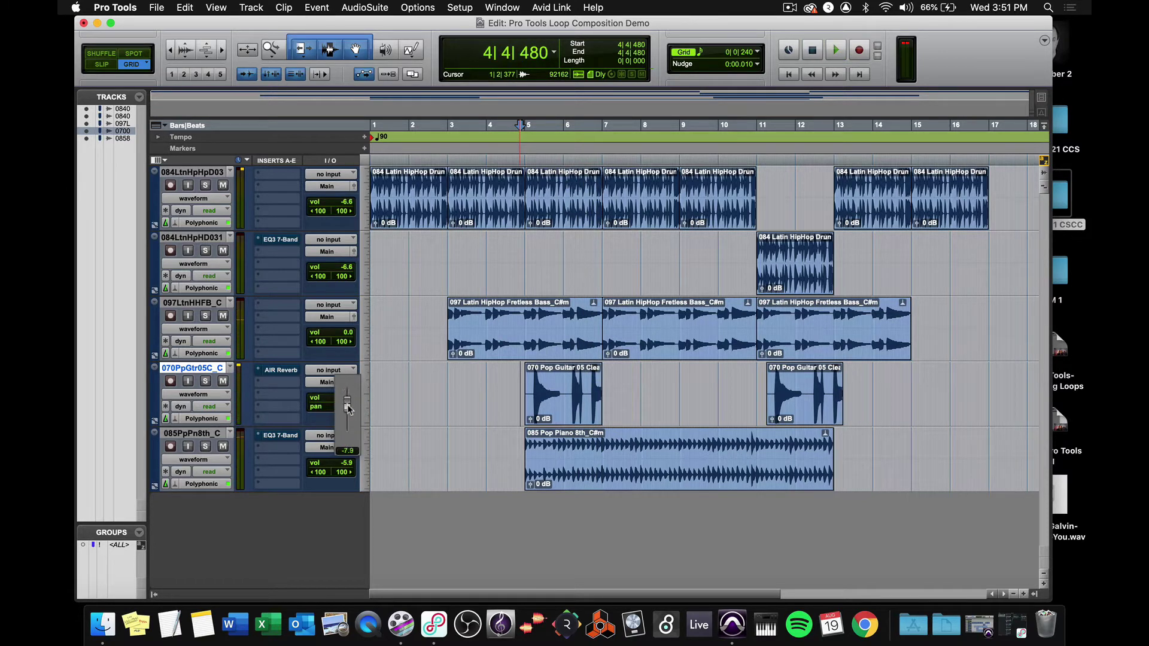
{"action": "left_click_drag", "start_coordinate": [348, 411], "coordinate": [349, 411]}
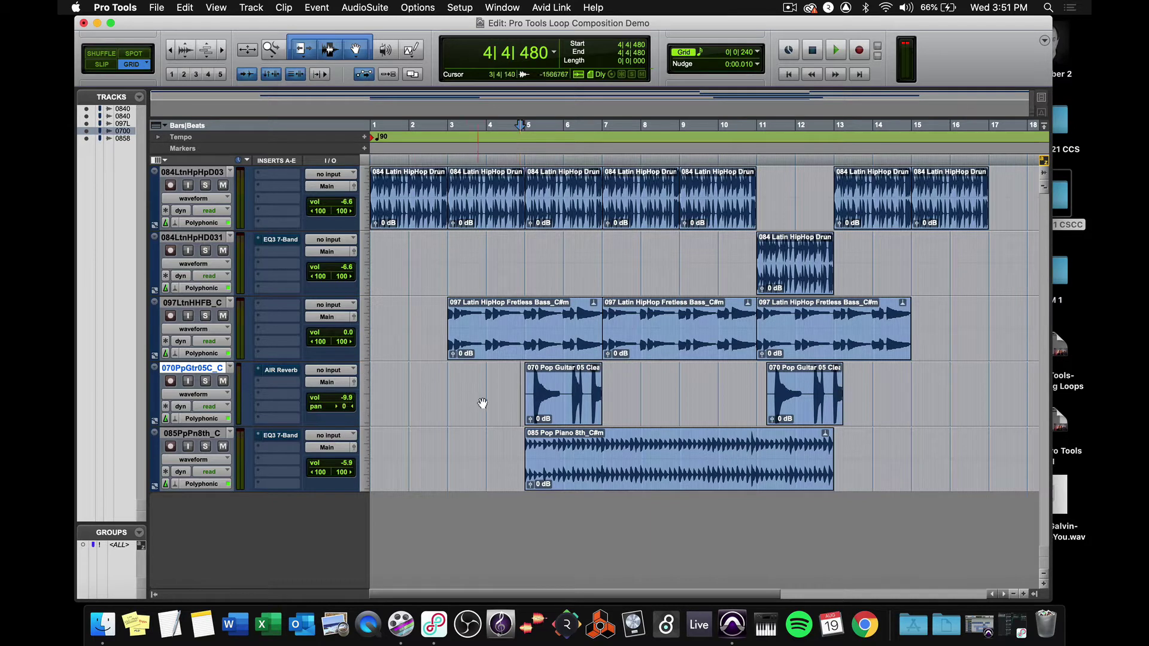
{"action": "key", "text": "space"}
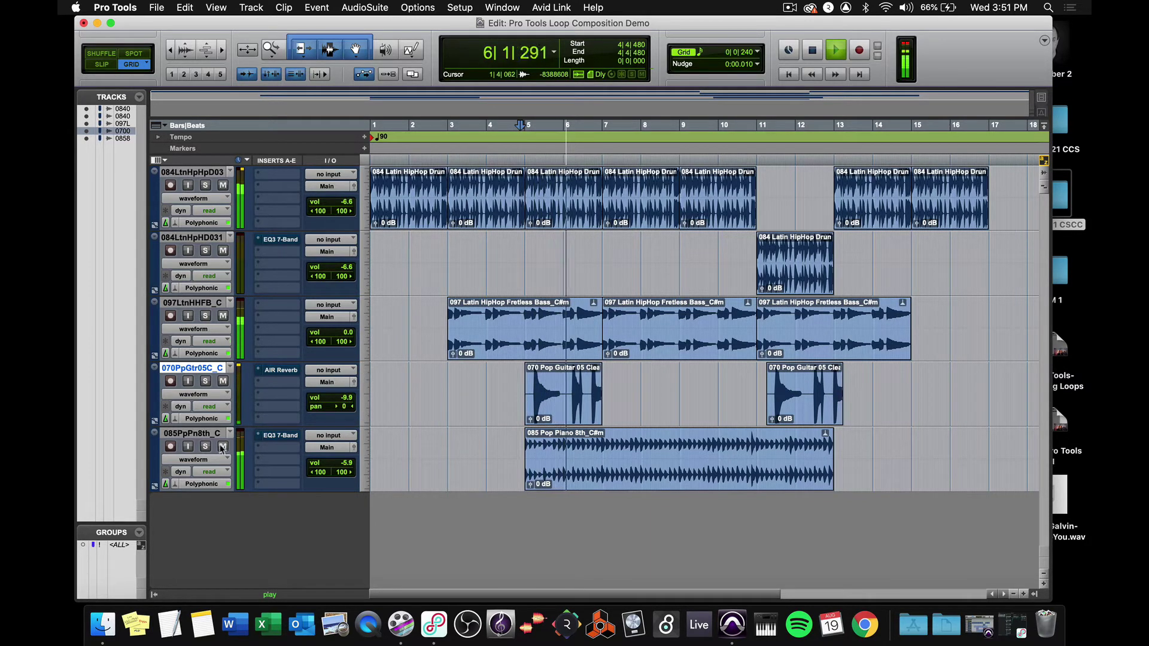
{"action": "key", "text": "space"}
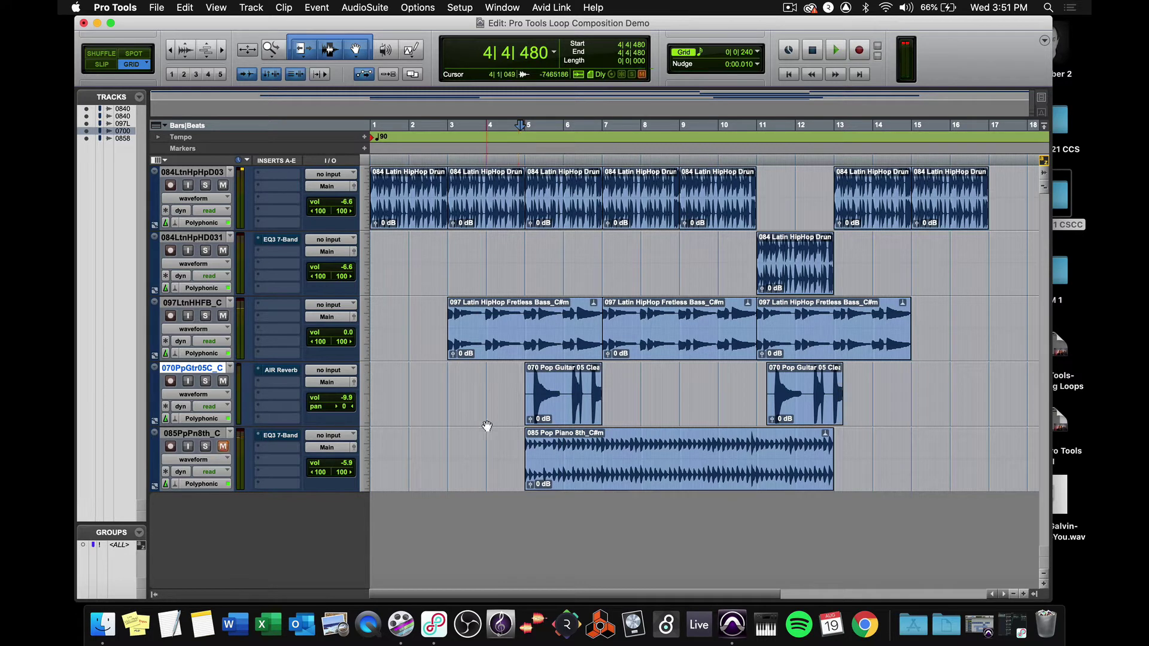
Step: Move the guitar clip at bar 5 so it starts at bar 8, and set the grid value to 1 bar
{"action": "left_click", "coordinate": [563, 414]}
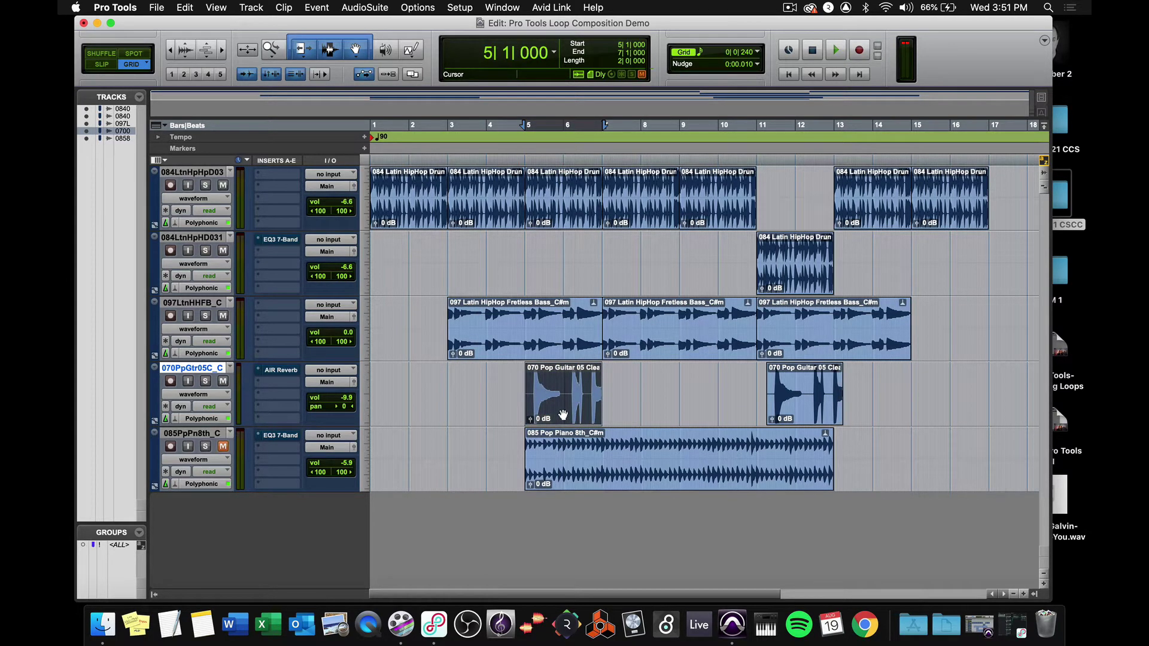
{"action": "left_click_drag", "start_coordinate": [563, 415], "coordinate": [678, 429]}
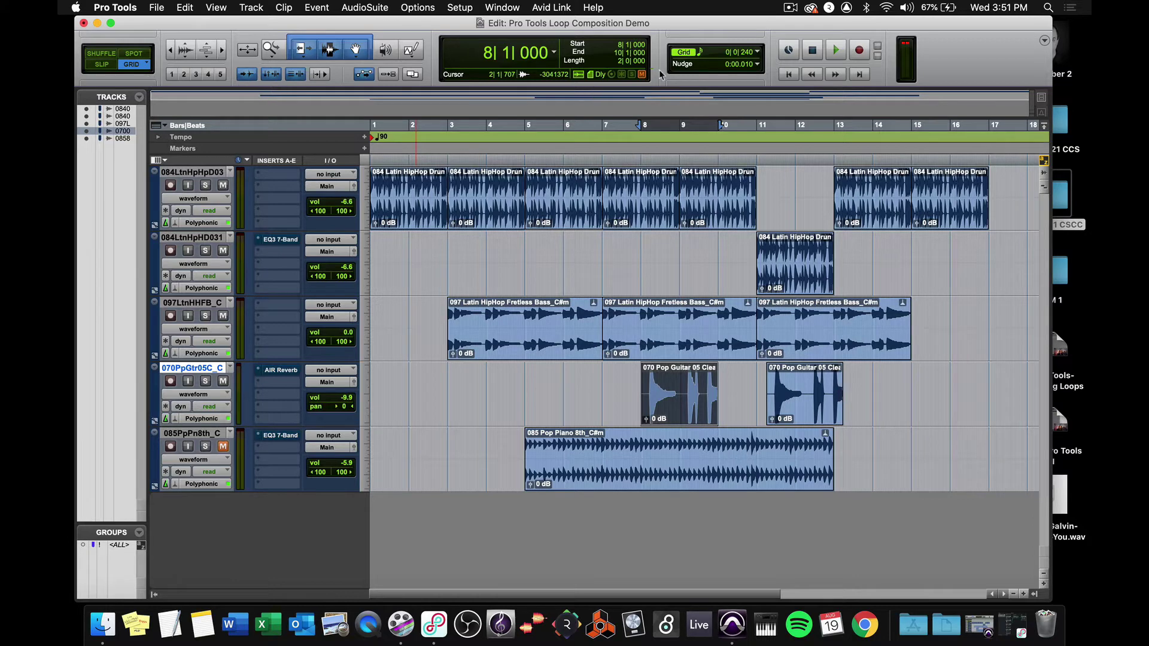
{"action": "left_click", "coordinate": [758, 54]}
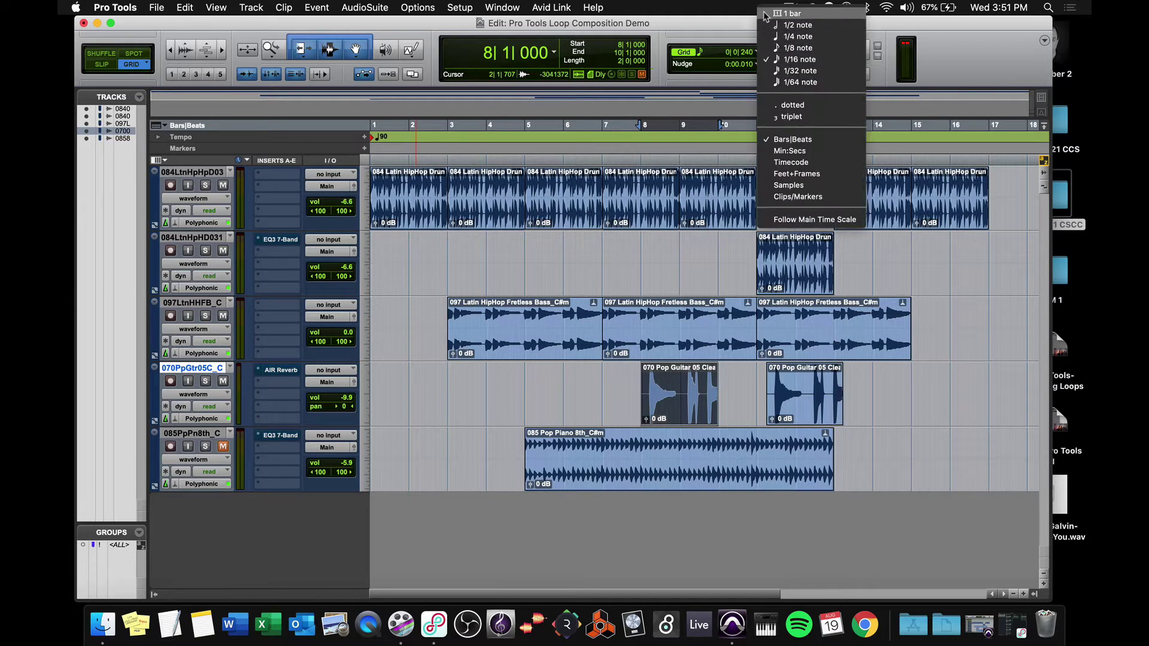
{"action": "left_click", "coordinate": [764, 13]}
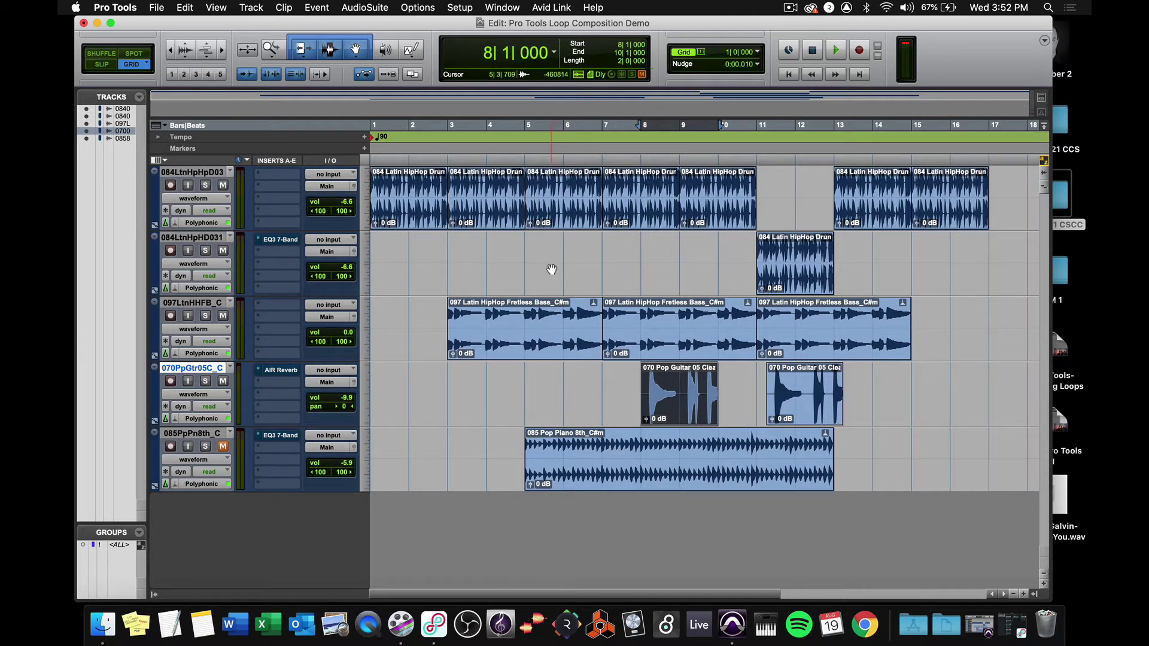
Step: Play the arrangement from the start of bar 3 to hear the guitar clip at bar 8
{"action": "left_click", "coordinate": [445, 262]}
{"action": "key", "text": "space"}
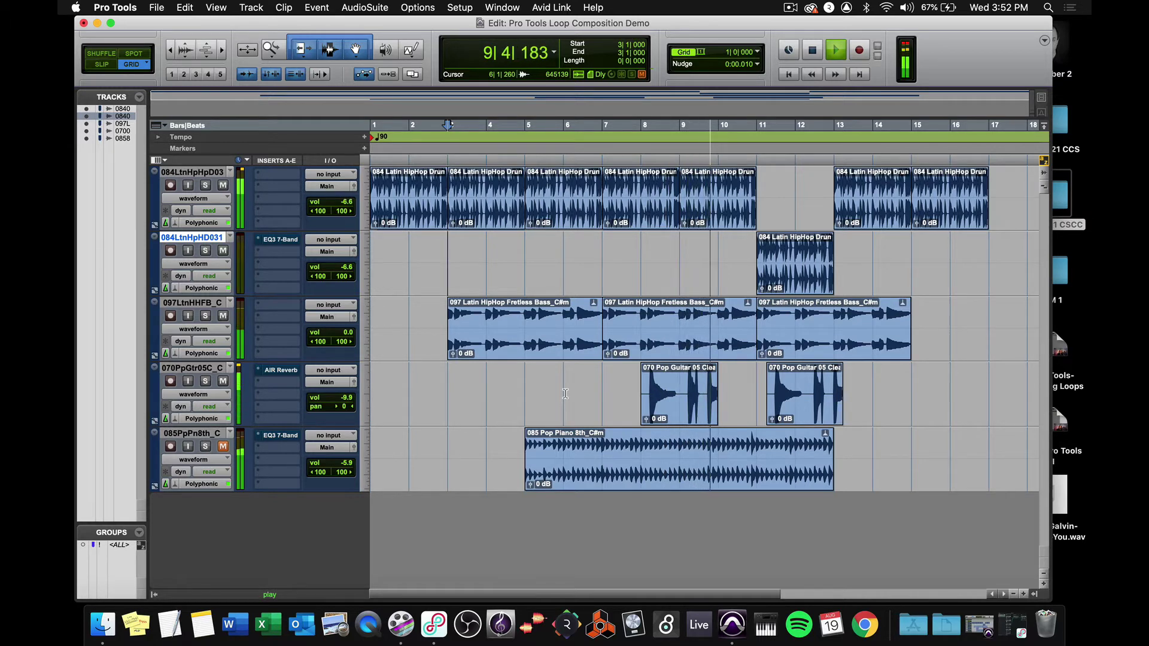
{"action": "key", "text": "space"}
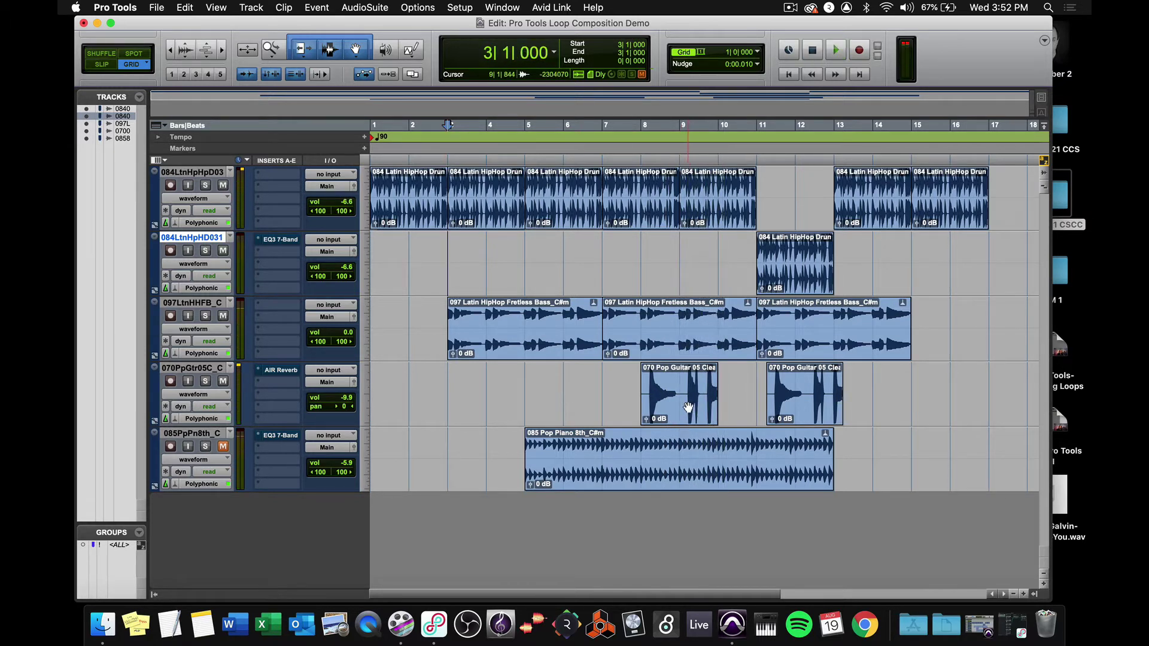
Step: Move the guitar clip from bar 8 so it starts at bar 3, and play the section from there
{"action": "left_click_drag", "start_coordinate": [688, 408], "coordinate": [492, 416]}
{"action": "left_click", "coordinate": [442, 300]}
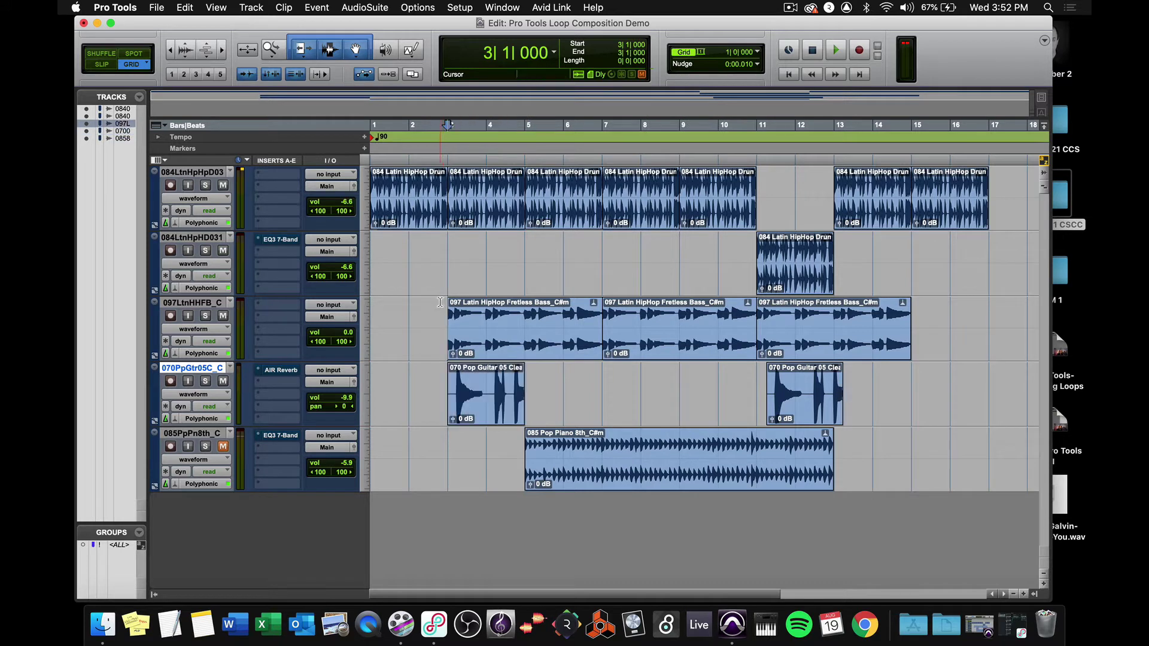
{"action": "key", "text": "space"}
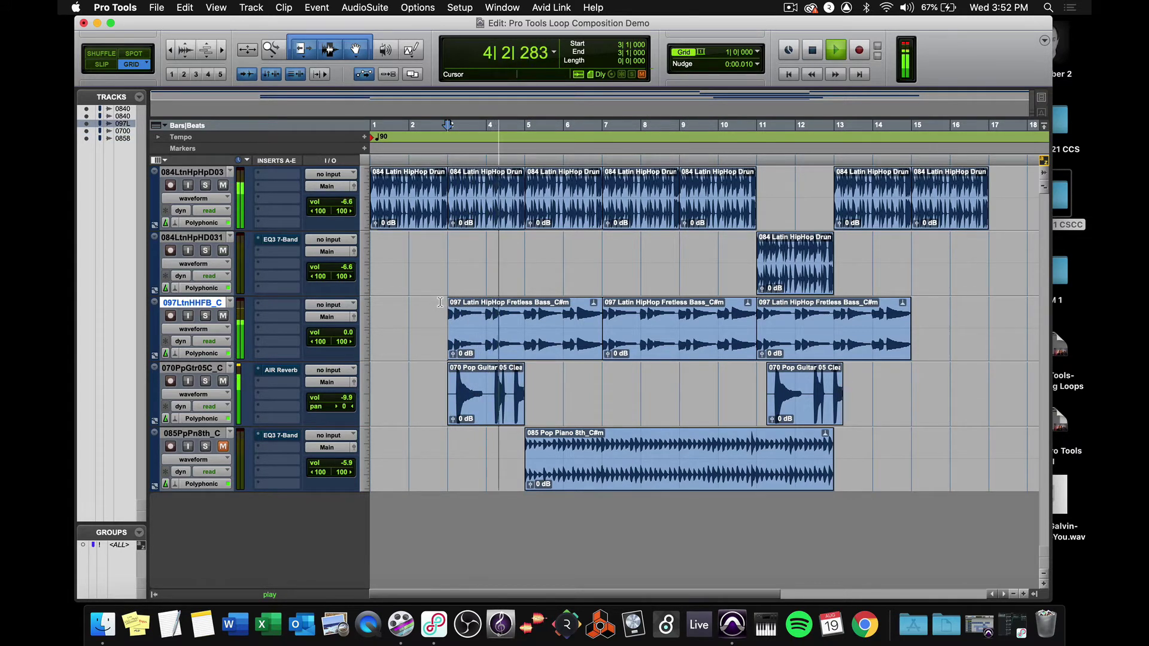
{"action": "left_click", "coordinate": [812, 50]}
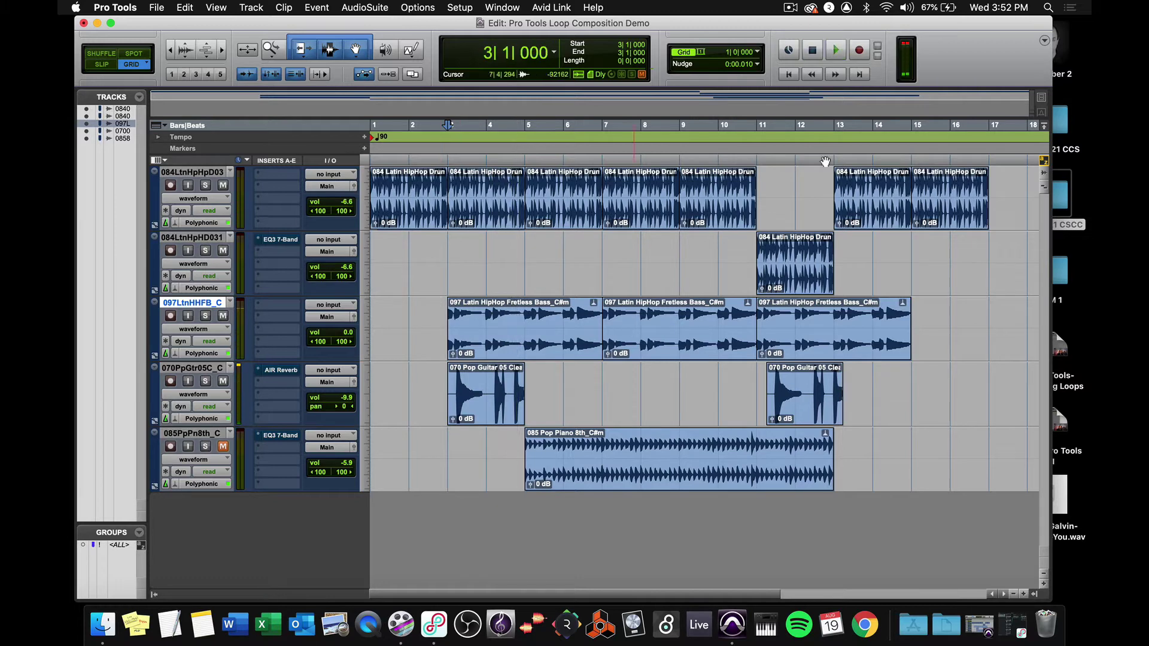
Step: Set the grid value to 1/4 note, shift the first guitar clip to bar 3, beat 2, and play from bar 2, beat 3
{"action": "left_click", "coordinate": [758, 52]}
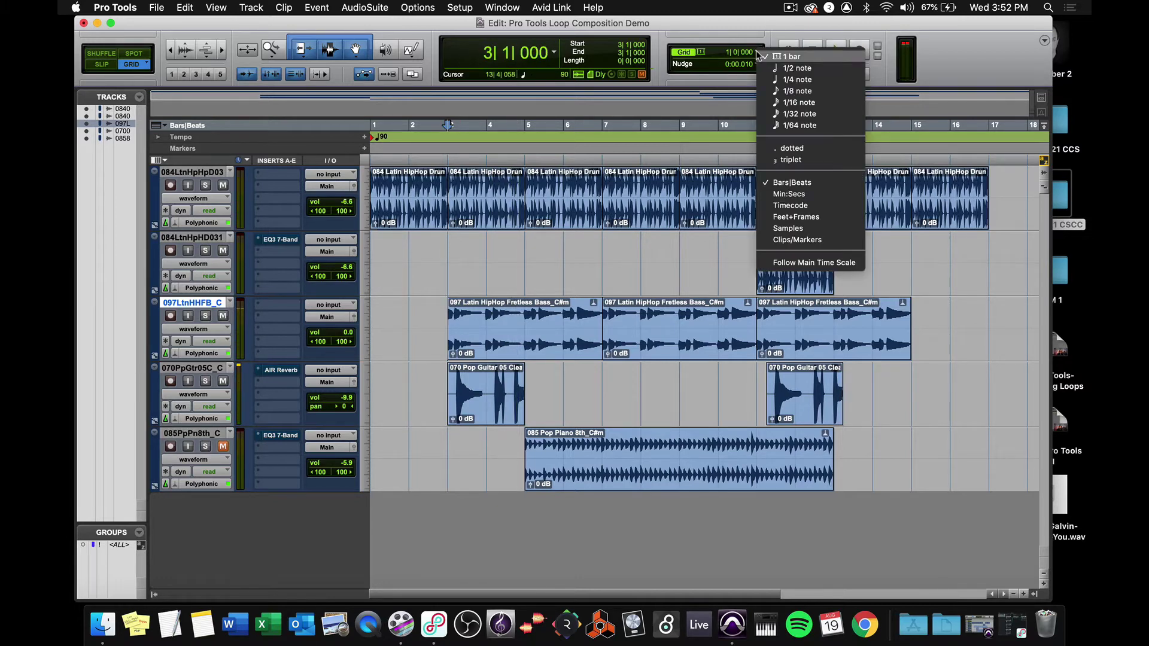
{"action": "left_click", "coordinate": [773, 80]}
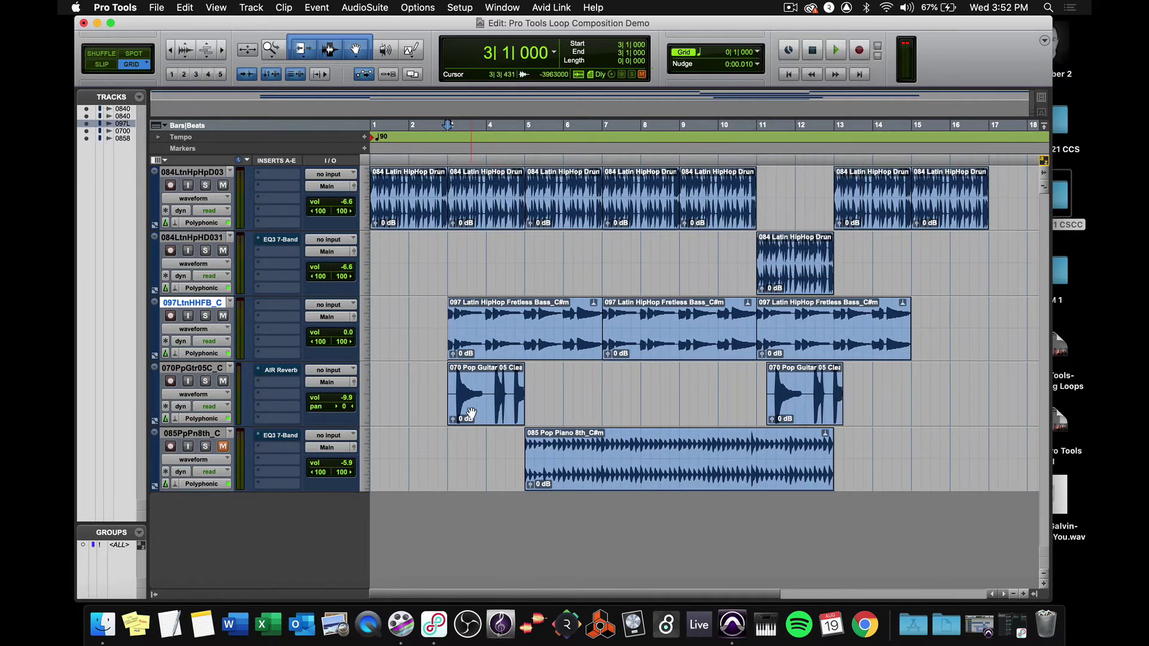
{"action": "left_click_drag", "start_coordinate": [471, 413], "coordinate": [482, 414]}
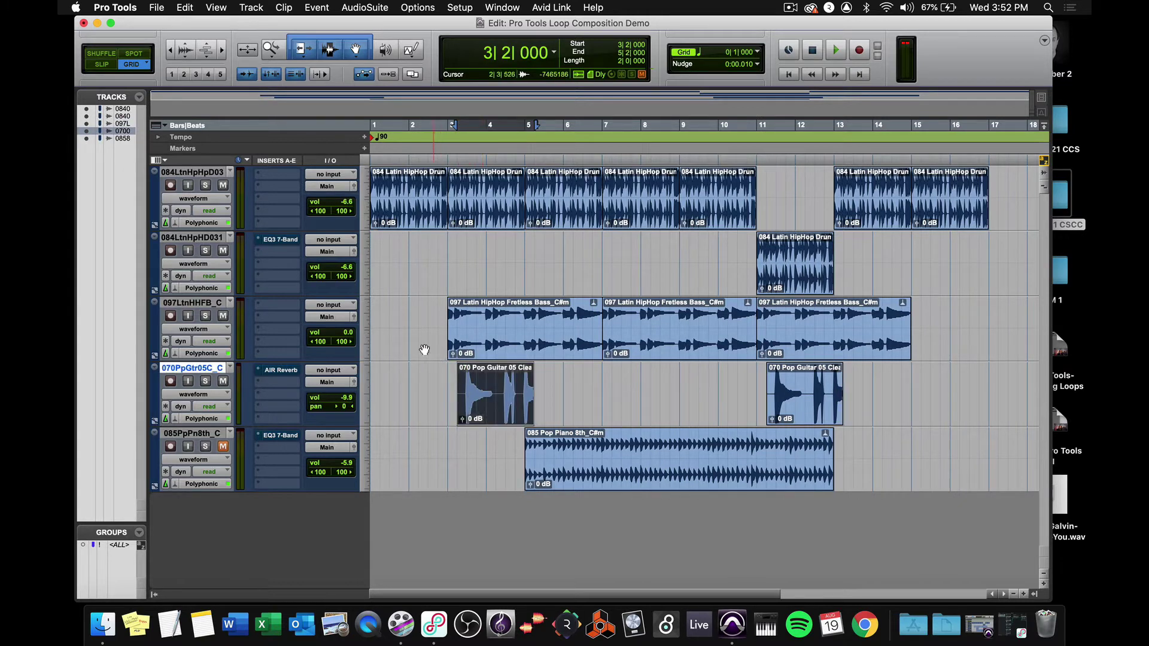
{"action": "left_click", "coordinate": [426, 312]}
{"action": "key", "text": "space"}
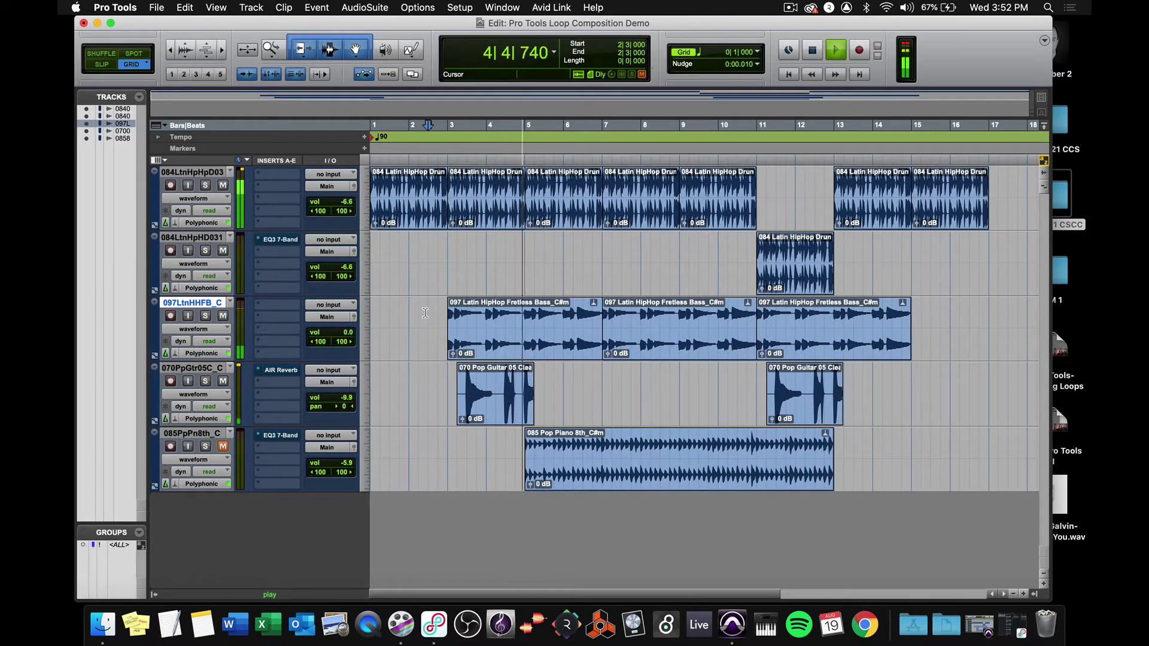
{"action": "key", "text": "space"}
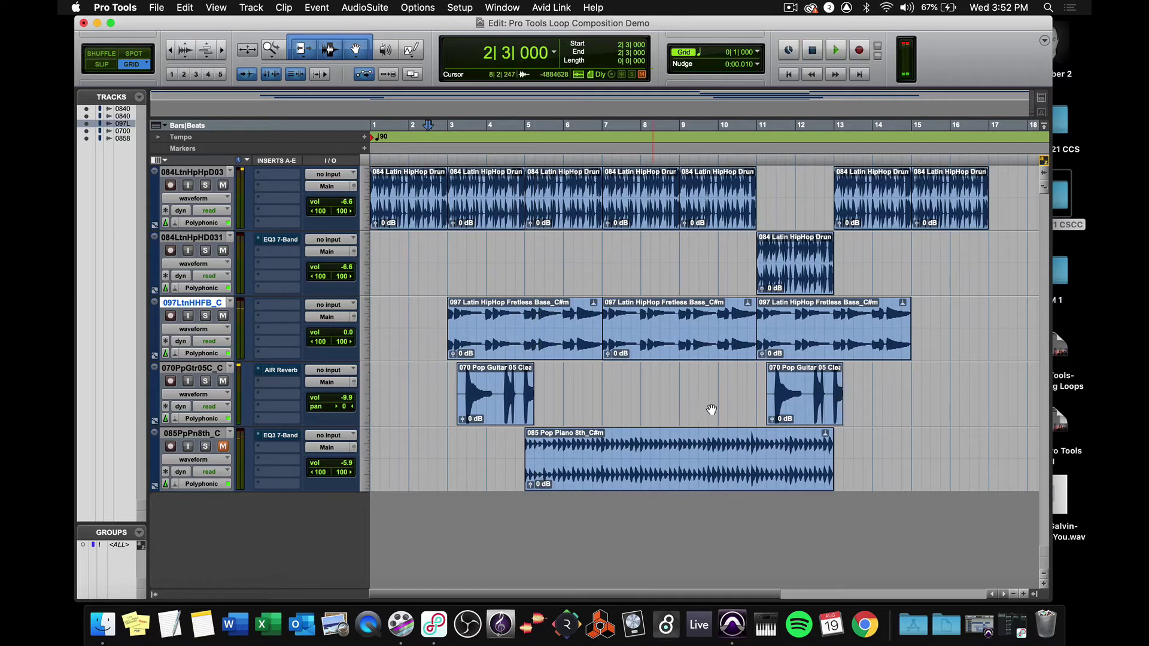
Step: Extend the second guitar clip to four bars and move it so it starts at bar 7
{"action": "left_click", "coordinate": [799, 409]}
{"action": "left_click_drag", "start_coordinate": [836, 388], "coordinate": [981, 408]}
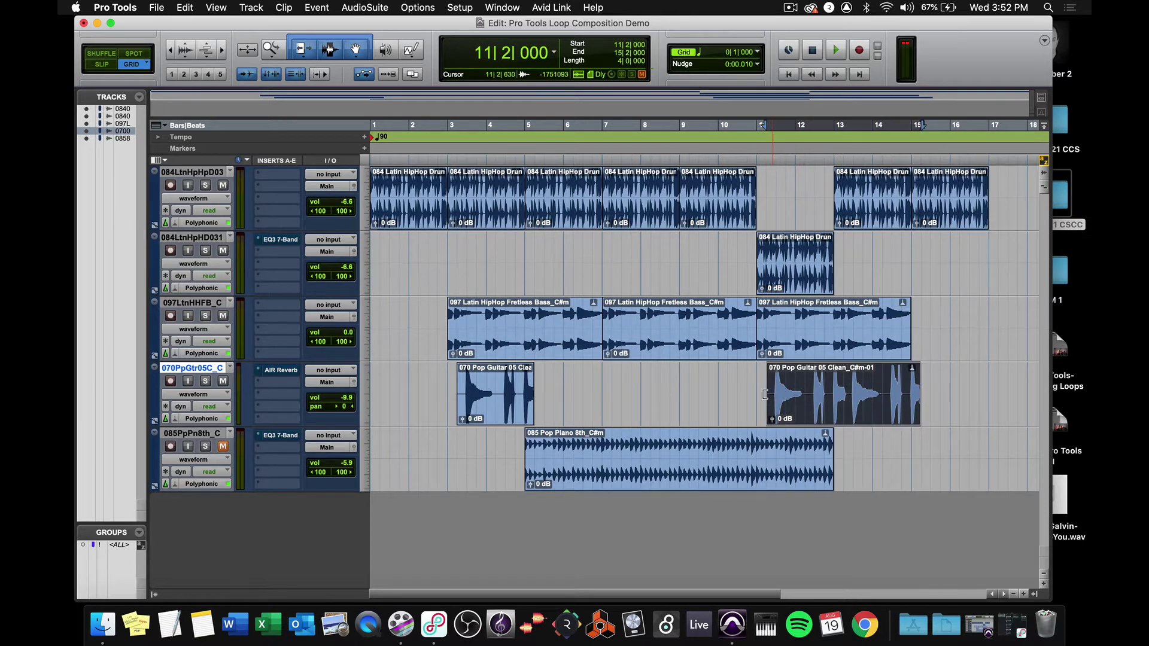
{"action": "left_click_drag", "start_coordinate": [812, 416], "coordinate": [649, 413]}
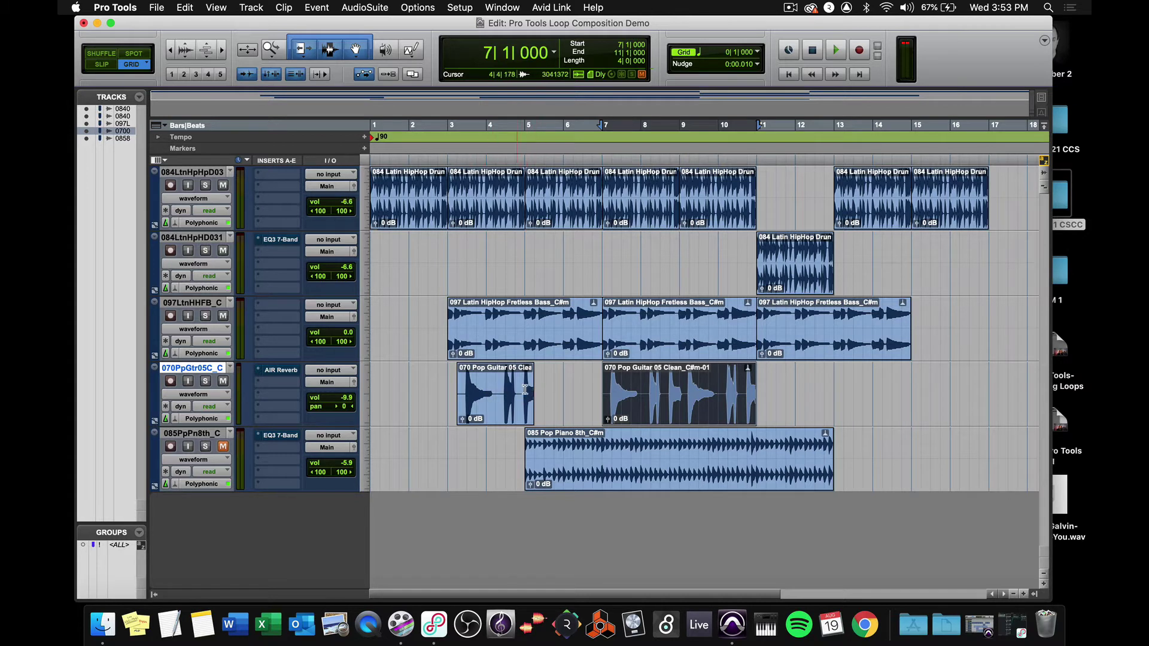
{"action": "left_click", "coordinate": [592, 388]}
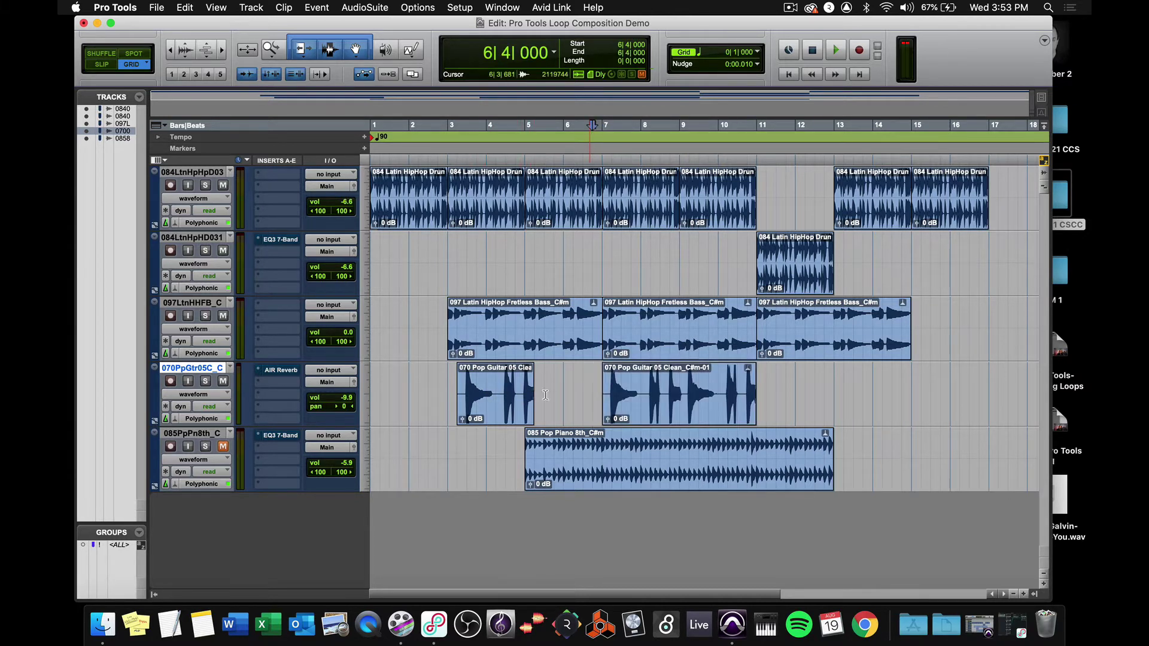
Step: Shift the four-bar guitar clip to bar 7, beat 2, and play the arrangement from bar 2, beat 4
{"action": "left_click_drag", "start_coordinate": [624, 415], "coordinate": [634, 416]}
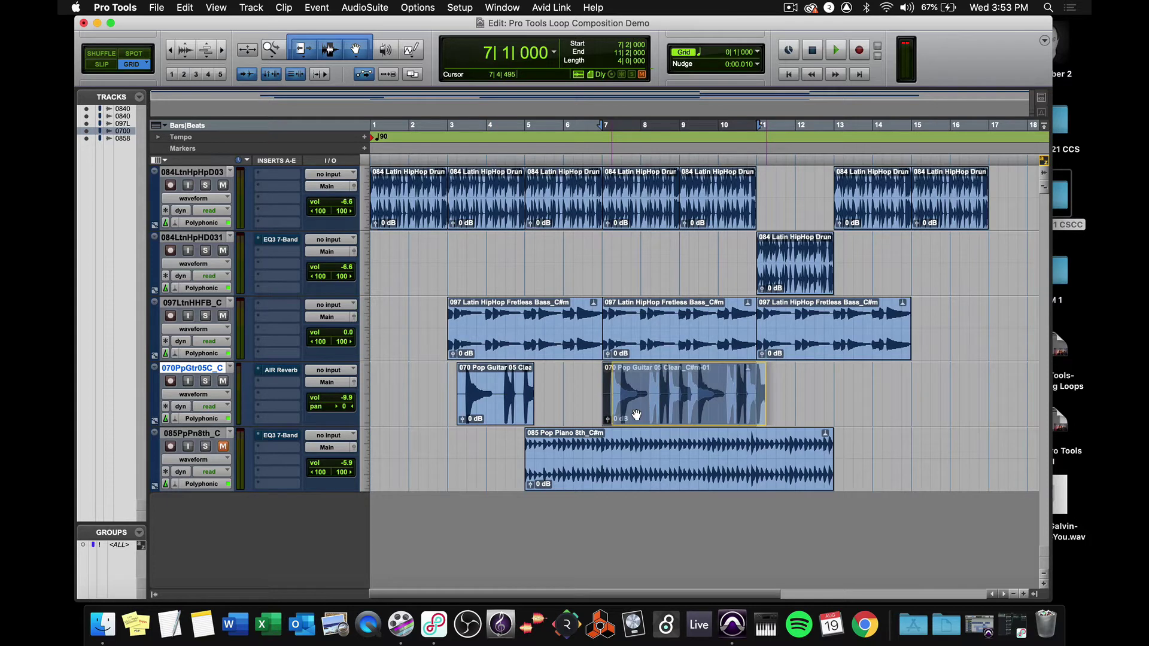
{"action": "left_click", "coordinate": [441, 380]}
{"action": "key", "text": "space"}
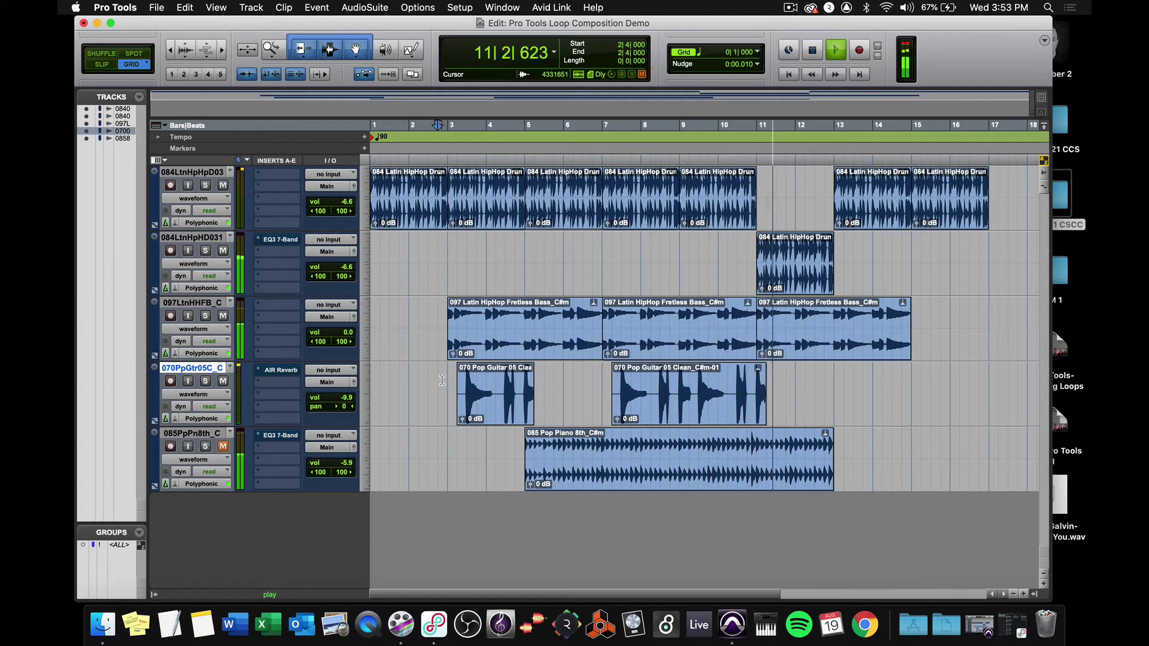
{"action": "key", "text": "space"}
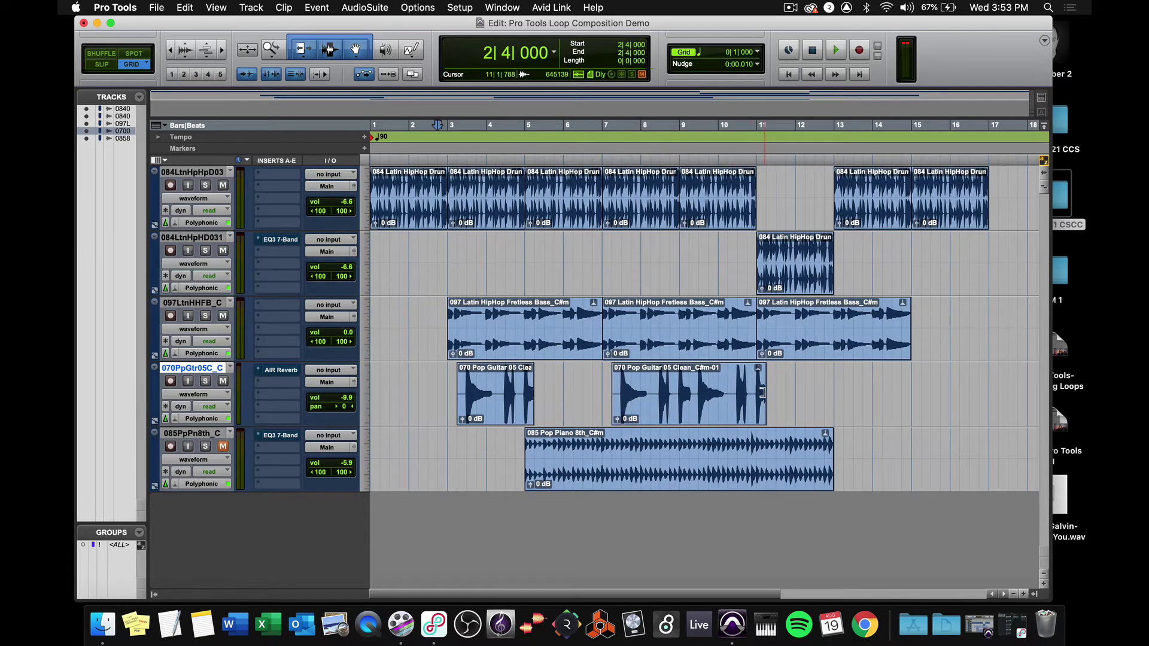
Step: Trim the second guitar clip to one bar starting at bar 7 and duplicate it five times through bar 12
{"action": "left_click_drag", "start_coordinate": [762, 392], "coordinate": [626, 410]}
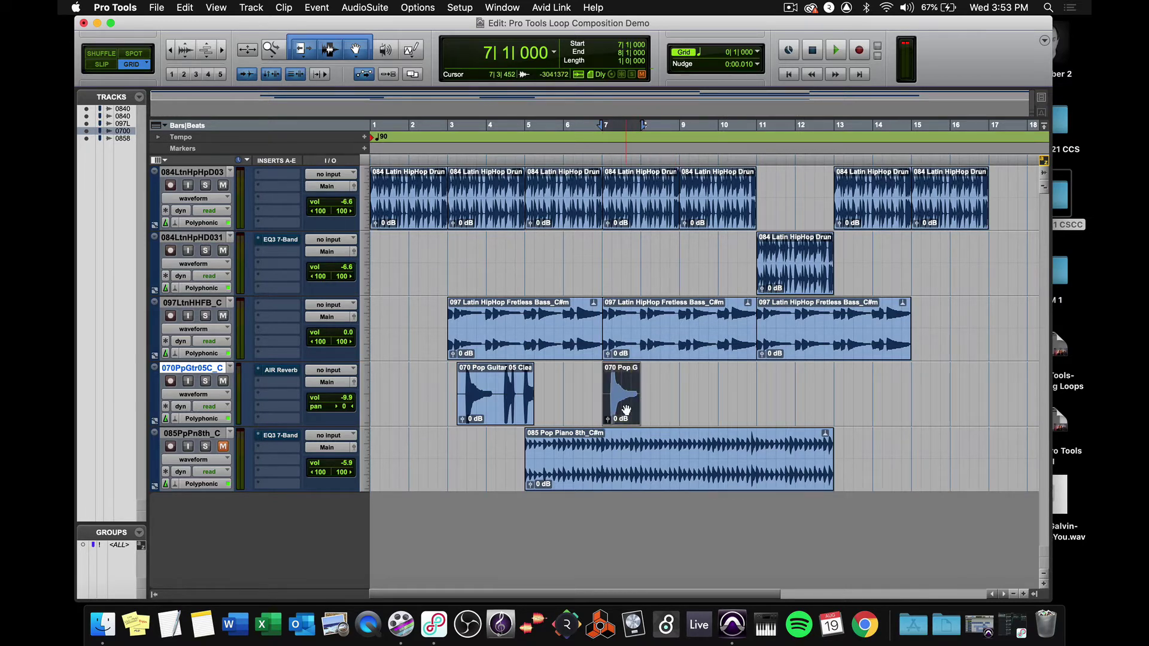
{"action": "key", "text": "super+d"}
{"action": "key", "text": "super+d"}
{"action": "key", "text": "super+d"}
{"action": "key", "text": "super+d"}
{"action": "key", "text": "super+d"}
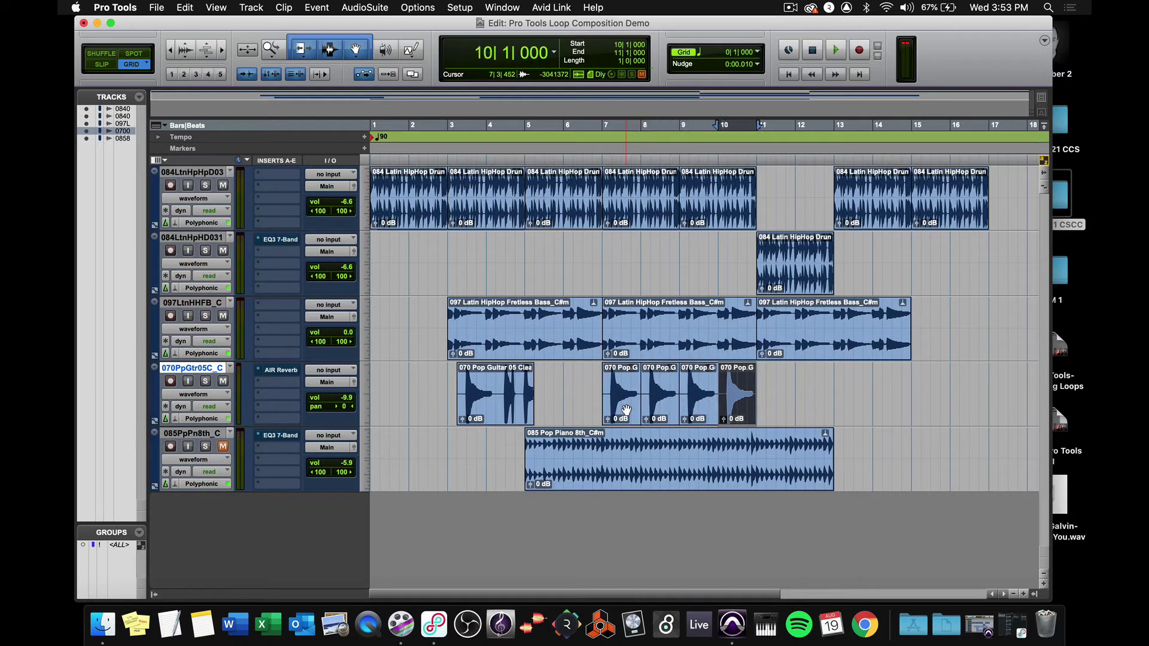
Step: Play the repeated one-bar guitar clips from bar 6, beat 4
{"action": "left_click", "coordinate": [588, 379]}
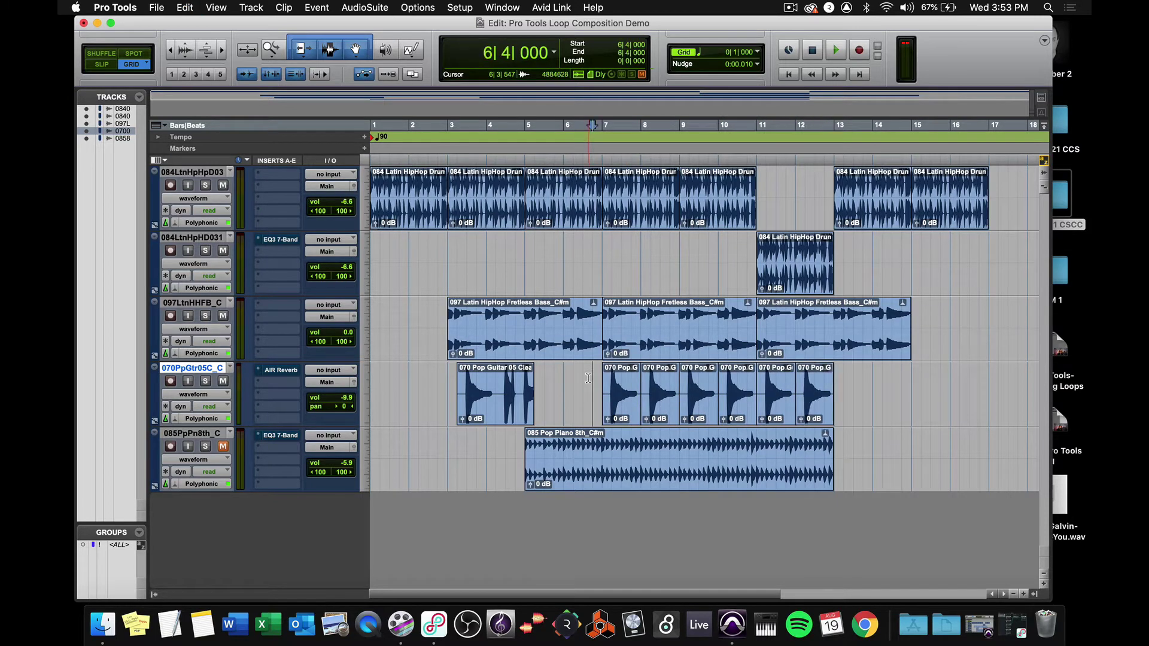
{"action": "key", "text": "space"}
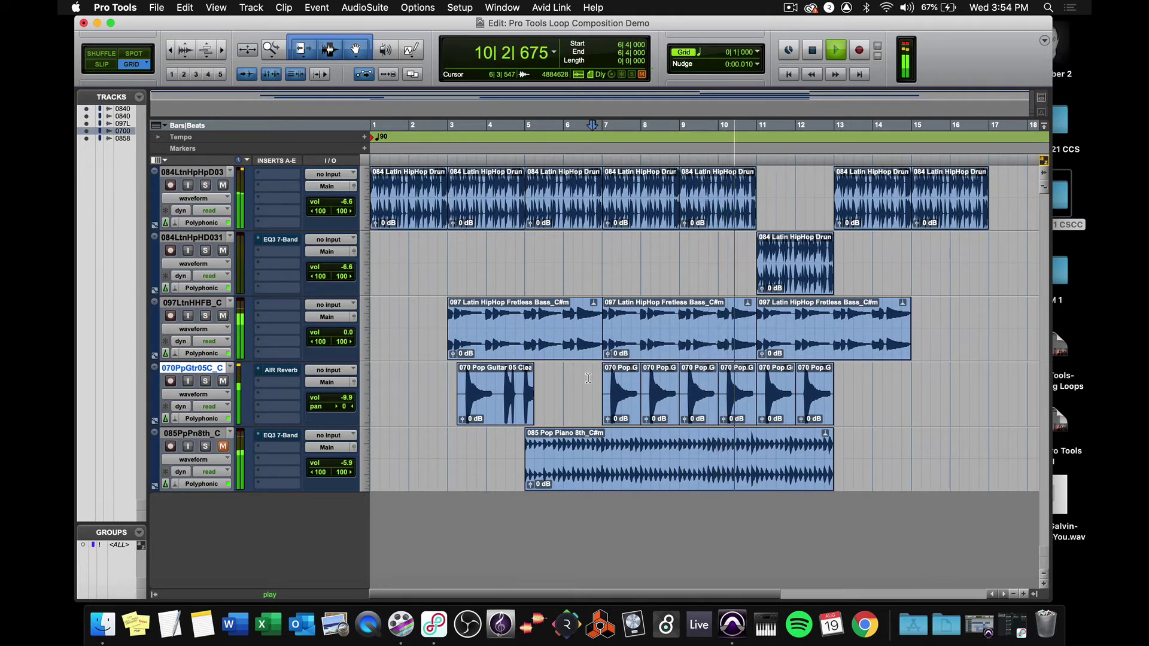
{"action": "key", "text": "space"}
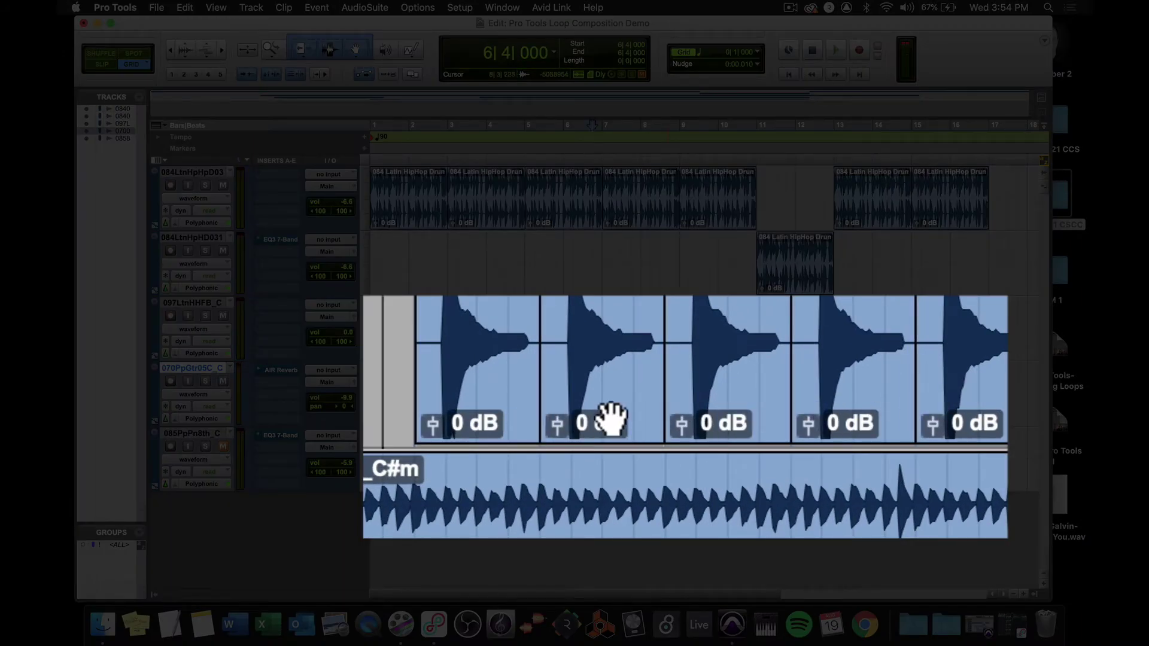
{"action": "key", "text": "space"}
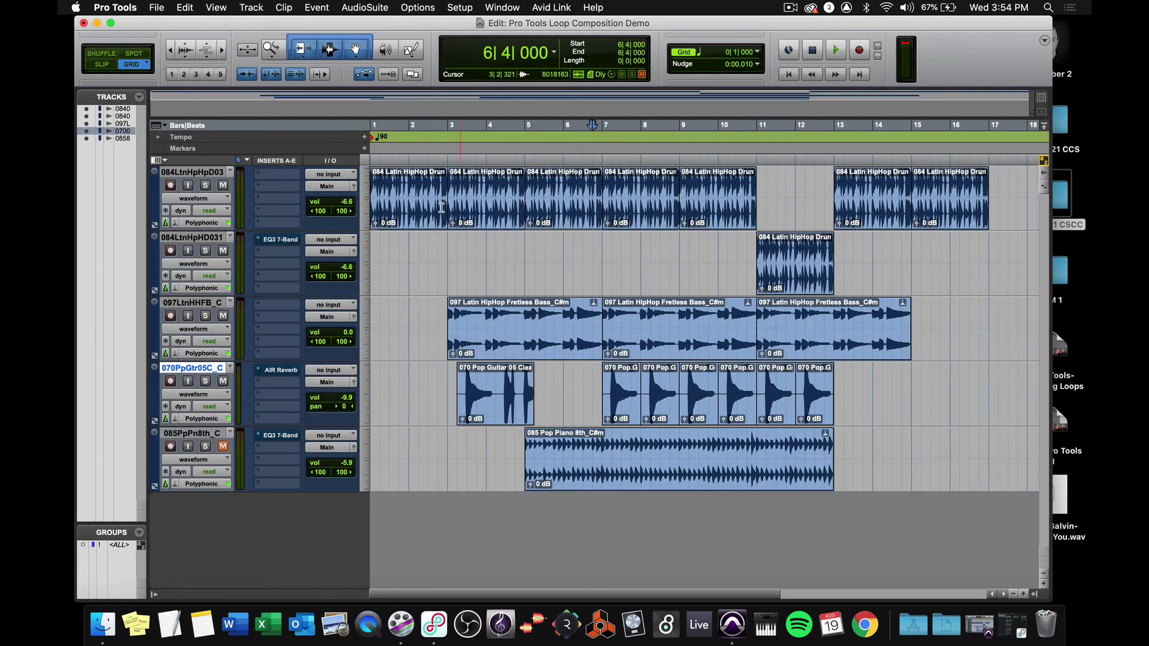
Step: Review the clip display options, including Clip Gain Info
{"action": "left_click", "coordinate": [217, 9]}
{"action": "mouse_move", "coordinate": [239, 96]}
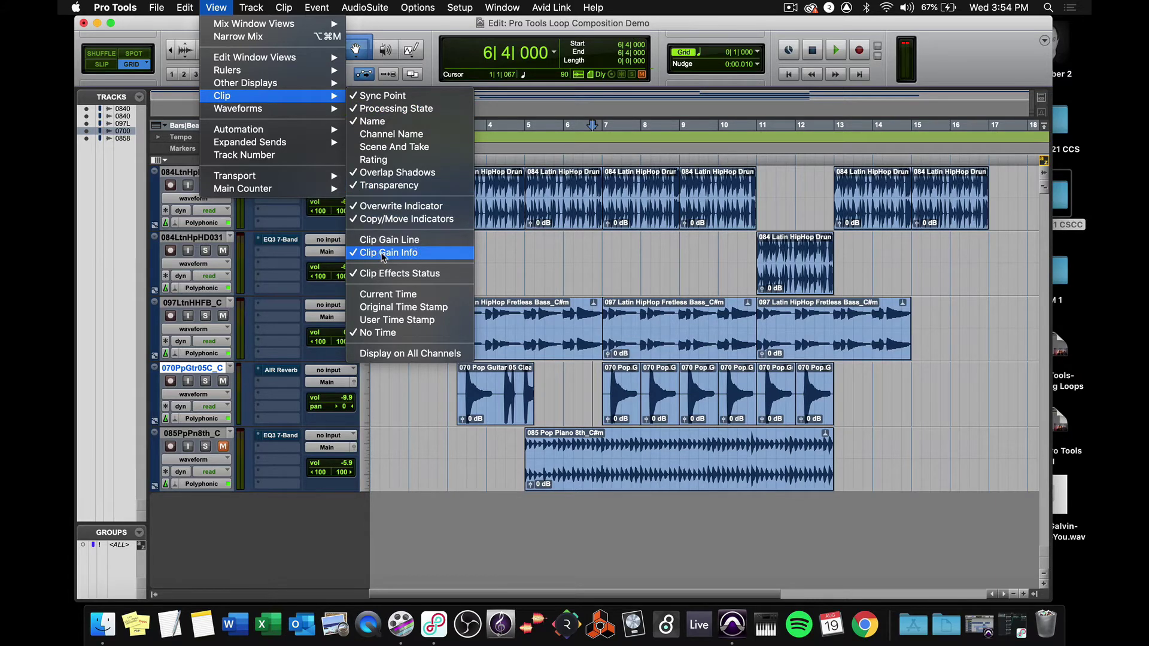
{"action": "left_click", "coordinate": [563, 392]}
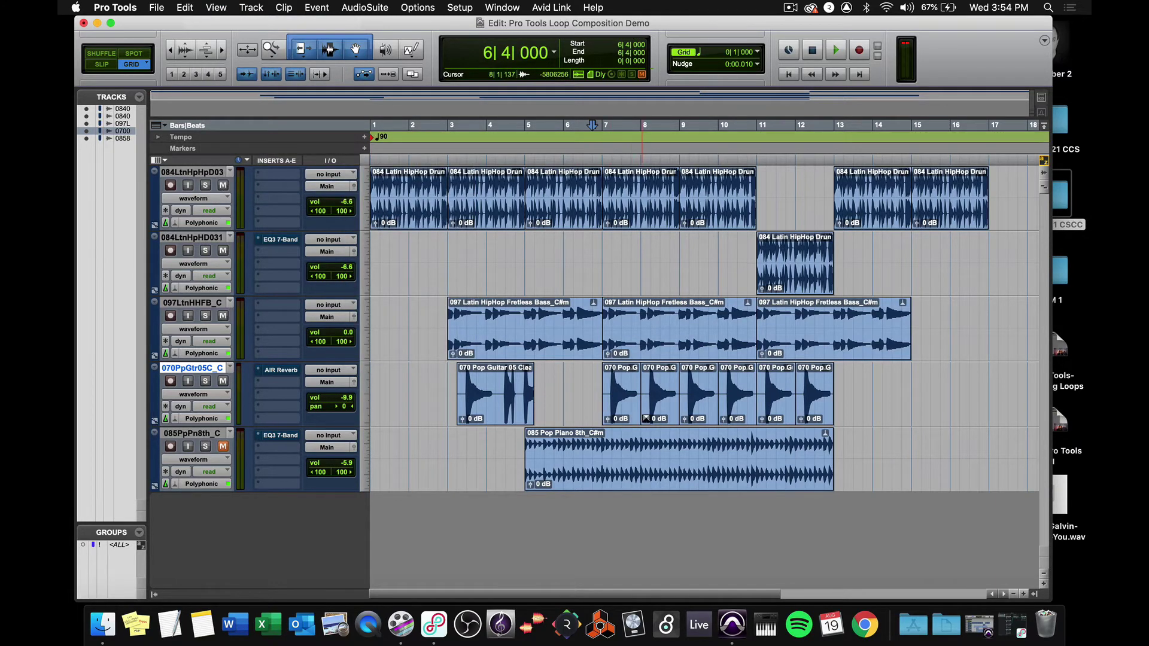
Step: Lower the five duplicated guitar clips' gains progressively to -3.8, -10.3, -16.0, -19.8 and -24.1 dB, and play from bar 6, beat 4
{"action": "left_click", "coordinate": [646, 420]}
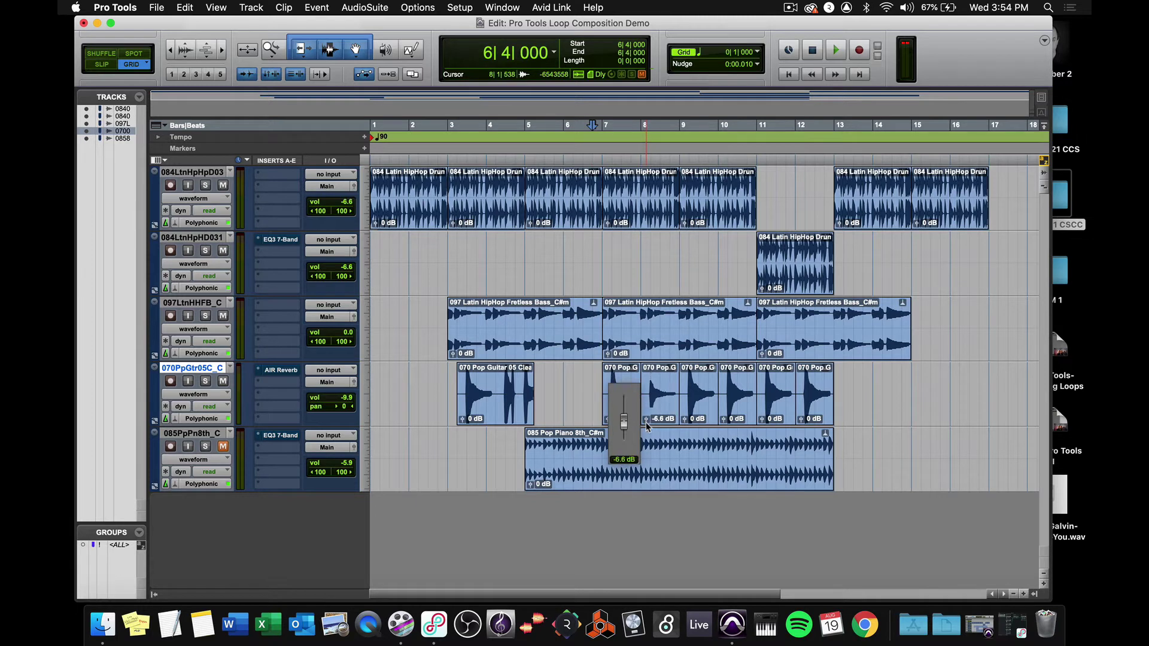
{"action": "left_click_drag", "start_coordinate": [647, 424], "coordinate": [802, 439]}
{"action": "left_click", "coordinate": [686, 420]}
{"action": "left_click", "coordinate": [762, 421]}
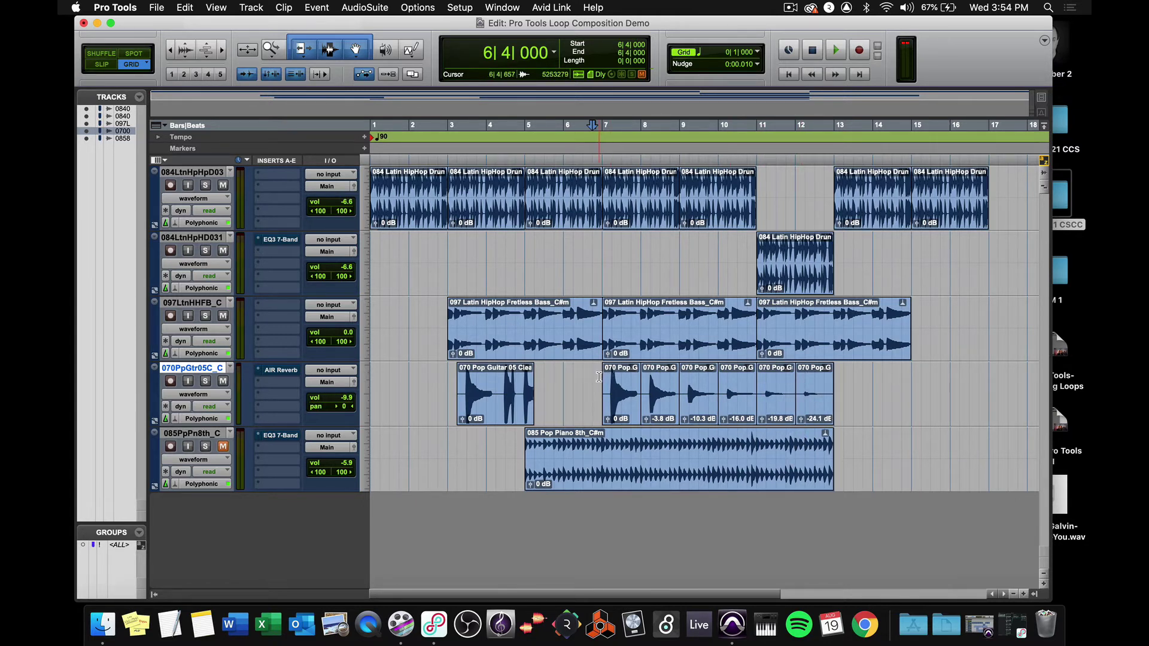
{"action": "key", "text": "space"}
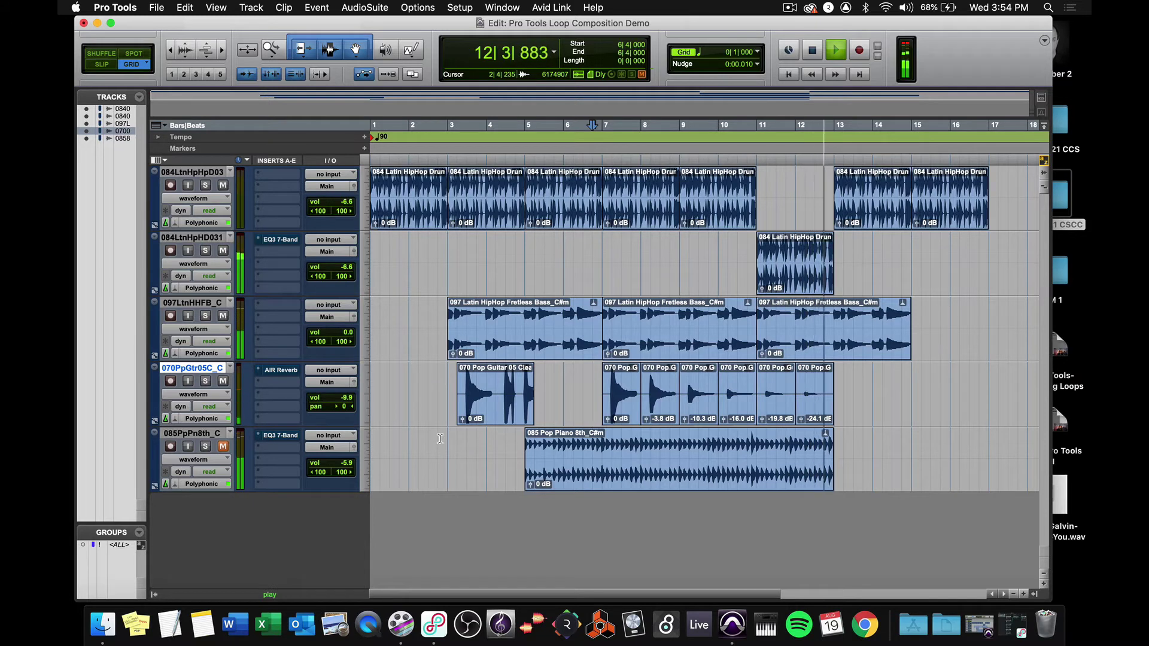
{"action": "key", "text": "space"}
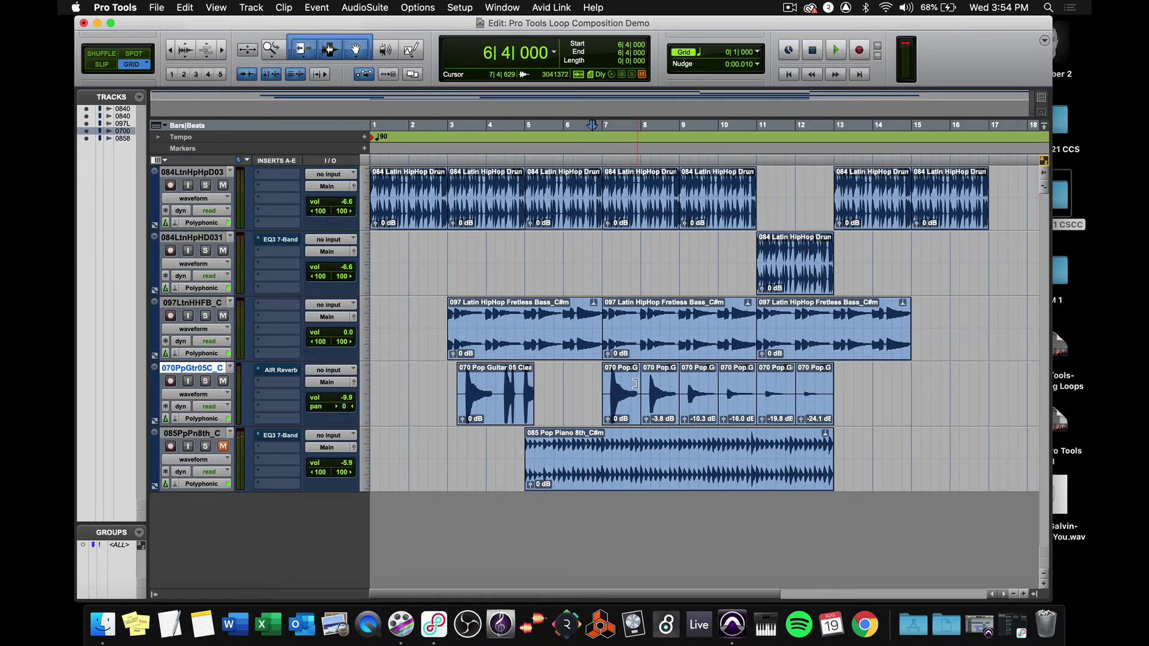
Step: Extend the guitar clip at bar 7 back to four bars and delete the leftover one-bar clips at bars 11 and 12
{"action": "left_click_drag", "start_coordinate": [635, 383], "coordinate": [957, 405]}
{"action": "left_click", "coordinate": [768, 412]}
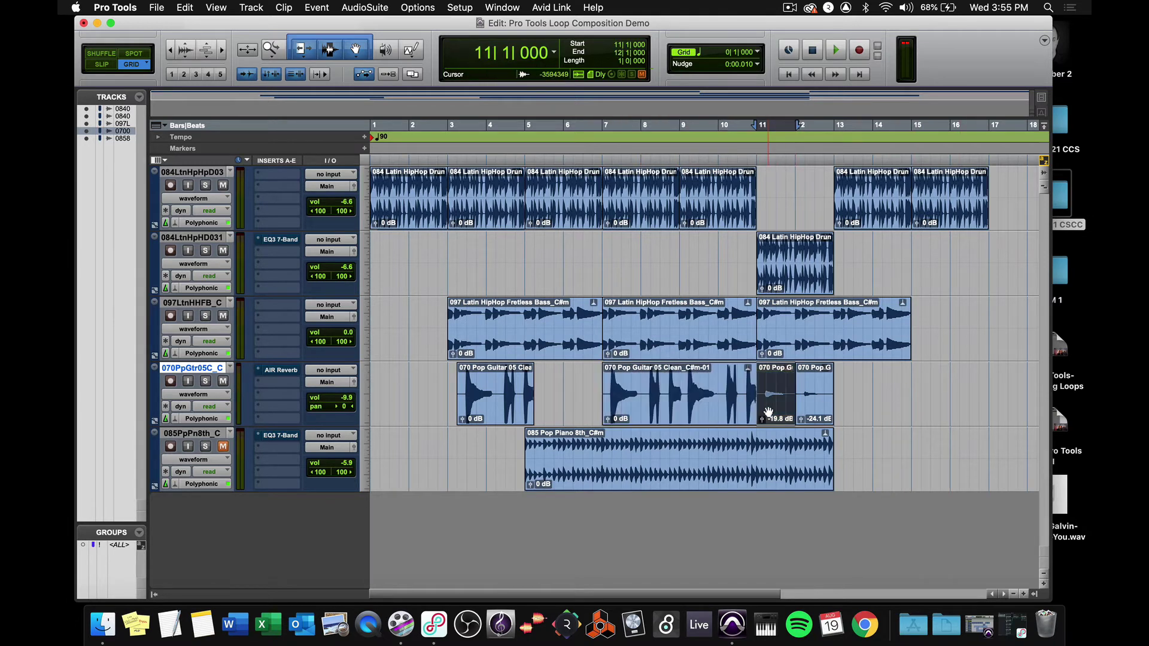
{"action": "key", "text": "Delete"}
{"action": "left_click", "coordinate": [824, 415]}
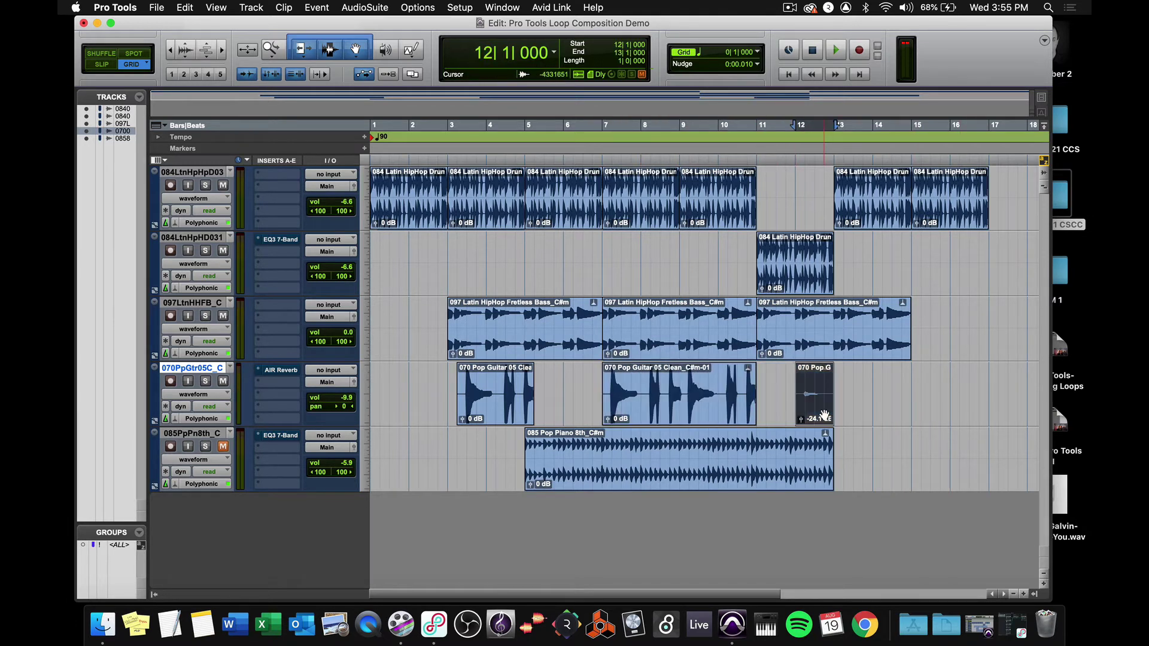
{"action": "key", "text": "Delete"}
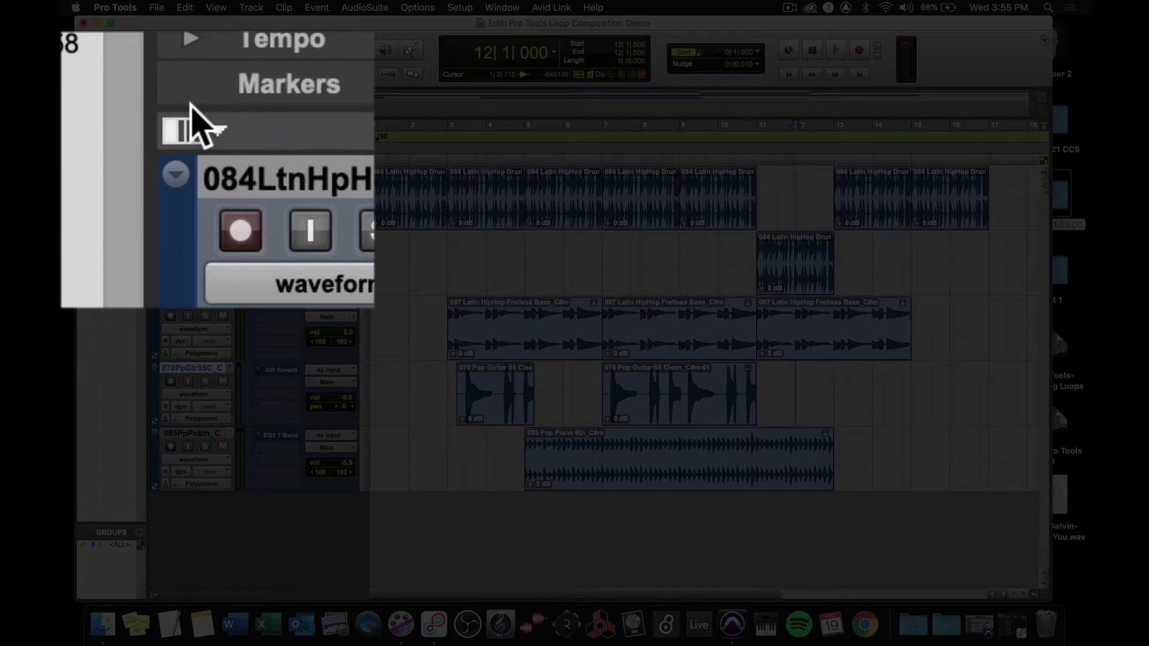
Step: Check the Edit window's column display options and insert the stereo EQ3 7-Band plug-in on the fretless bass track
{"action": "left_click", "coordinate": [165, 160]}
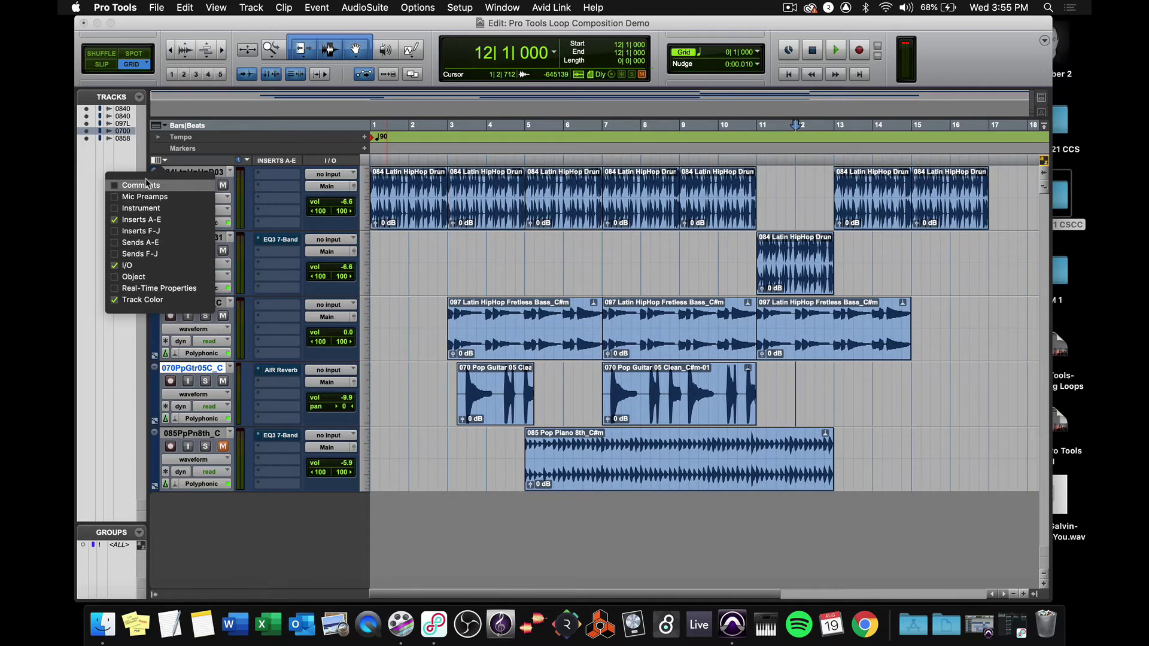
{"action": "left_click", "coordinate": [157, 159]}
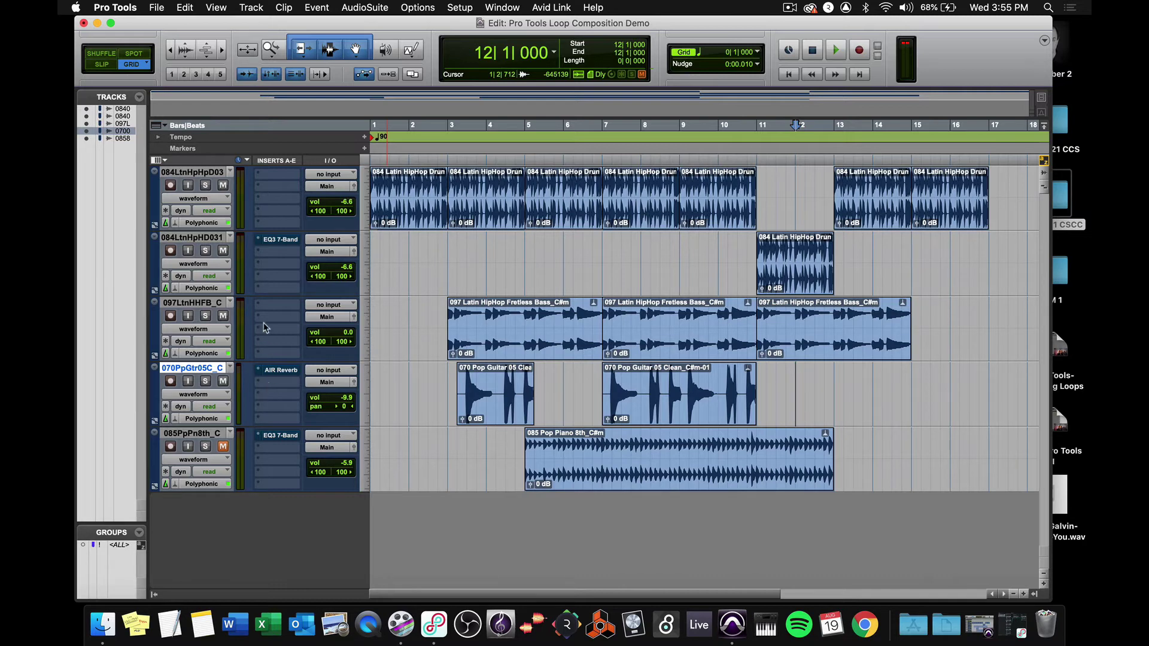
{"action": "left_click", "coordinate": [267, 306]}
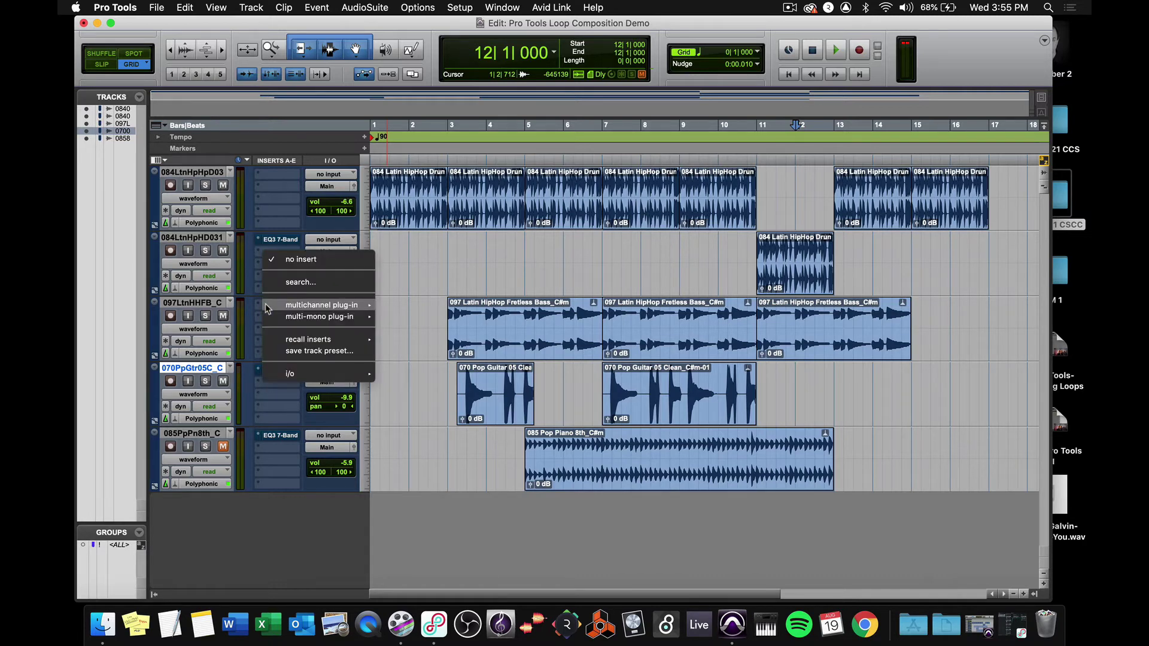
{"action": "mouse_move", "coordinate": [317, 307]}
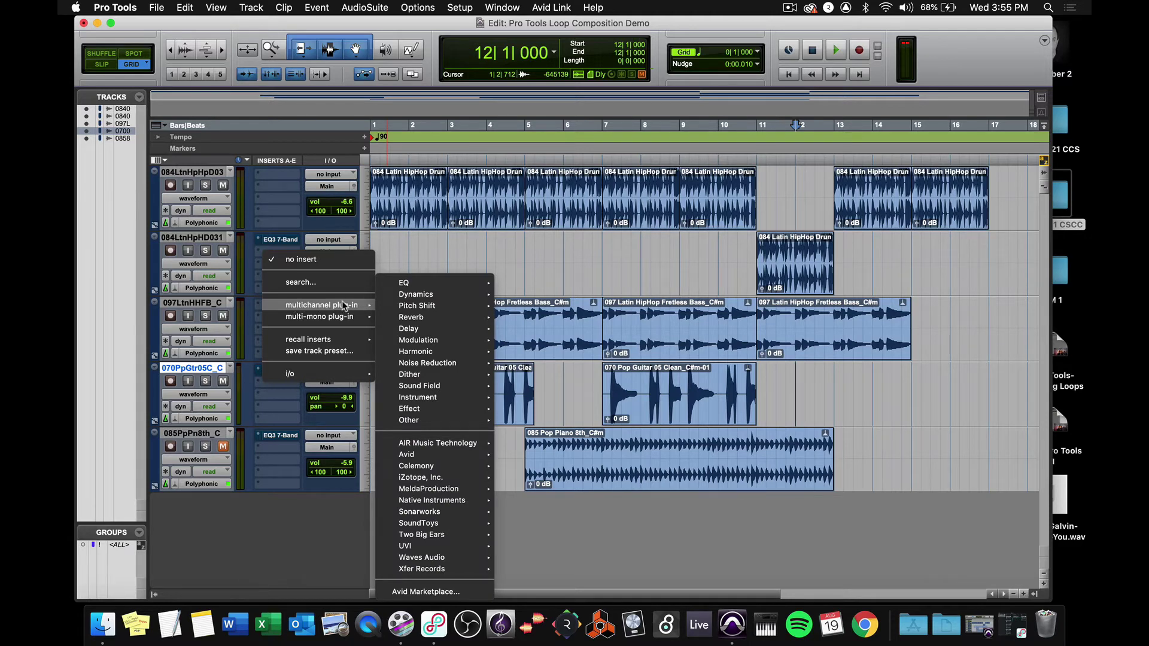
{"action": "mouse_move", "coordinate": [417, 308]}
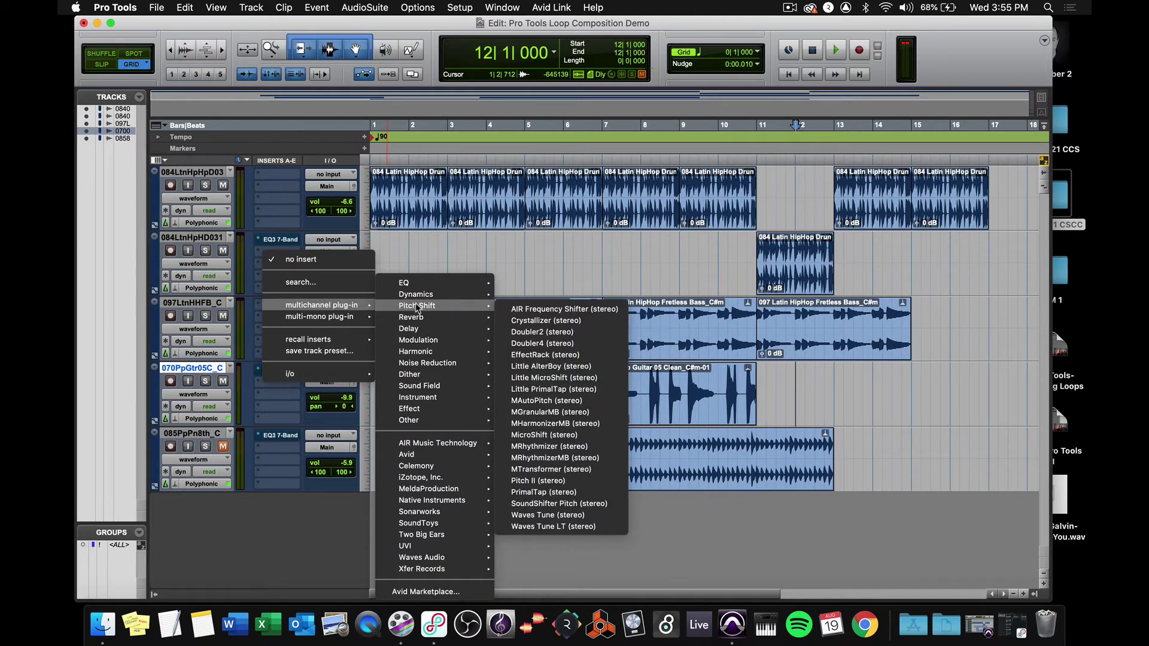
{"action": "mouse_move", "coordinate": [420, 283]}
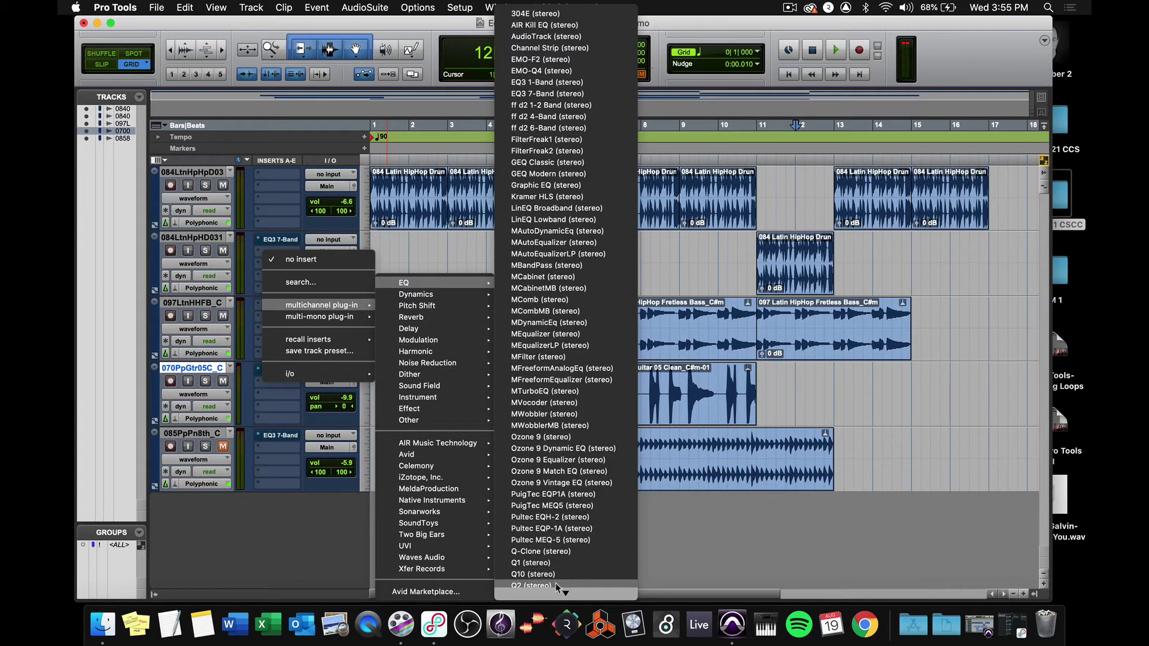
{"action": "left_click", "coordinate": [554, 95]}
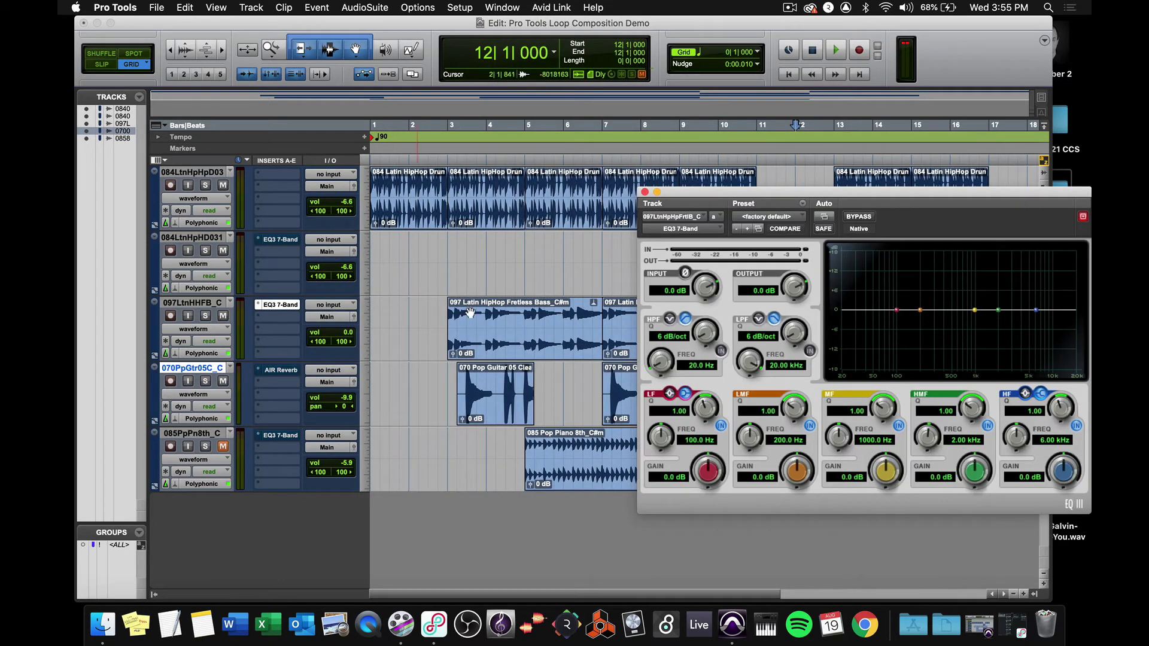
Step: Solo the fretless bass track and play its first clip from bar 3 in loop playback mode
{"action": "left_click", "coordinate": [206, 317]}
{"action": "left_click", "coordinate": [512, 350]}
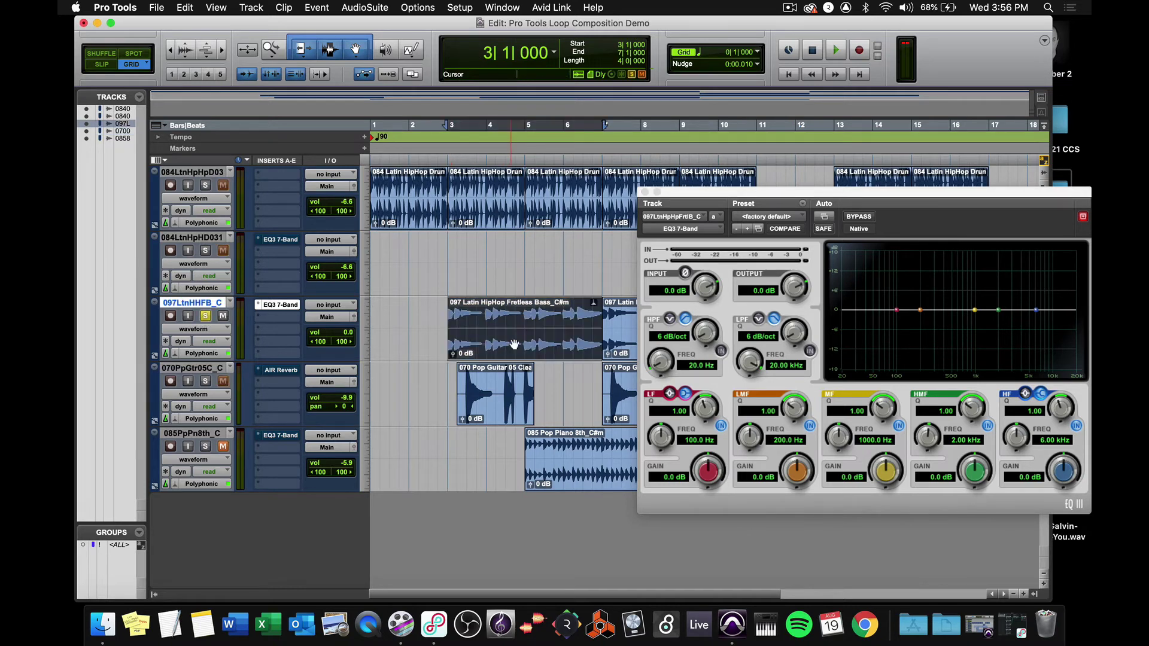
{"action": "left_click_drag", "start_coordinate": [712, 193], "coordinate": [565, 163]}
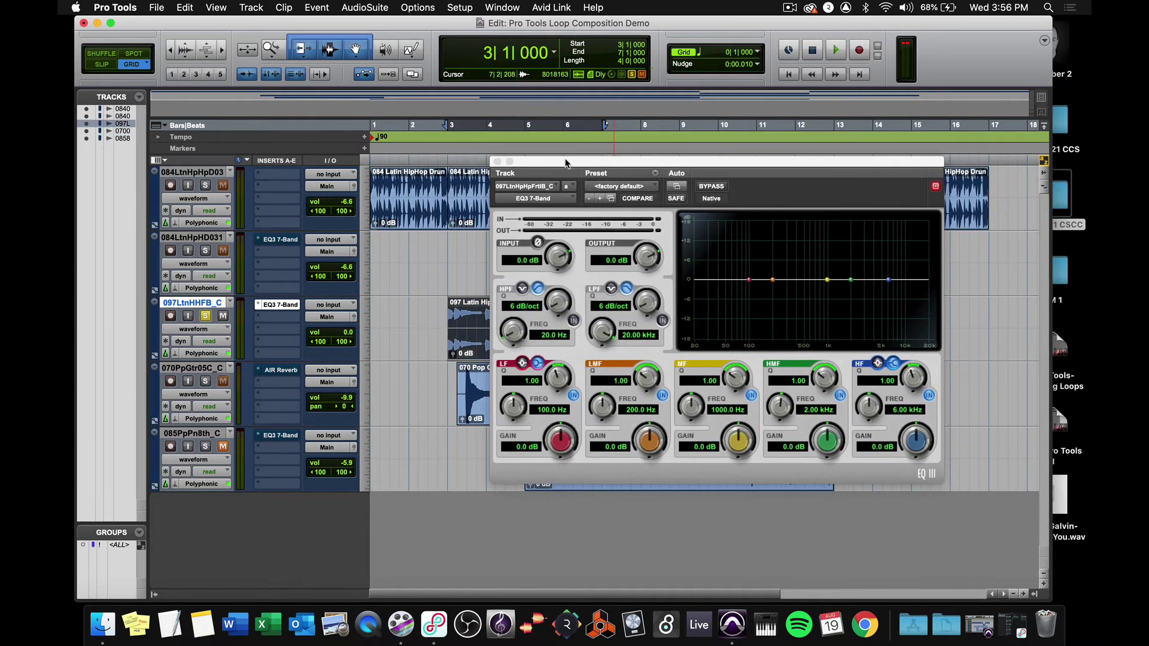
{"action": "right_click", "coordinate": [833, 49]}
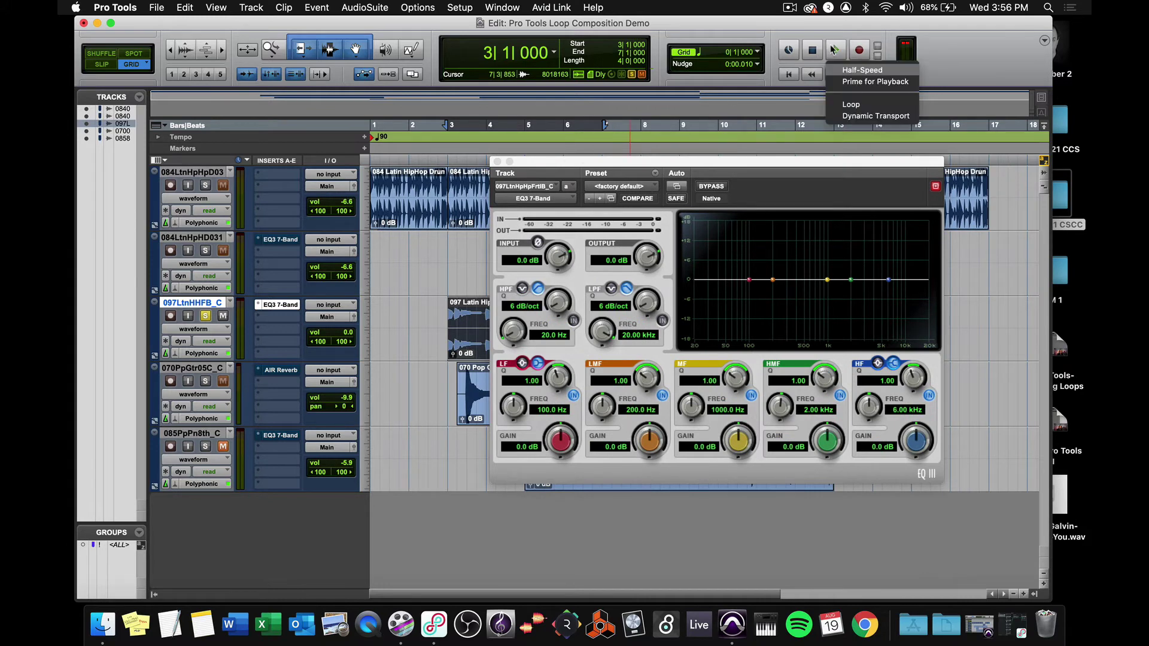
{"action": "left_click", "coordinate": [844, 105]}
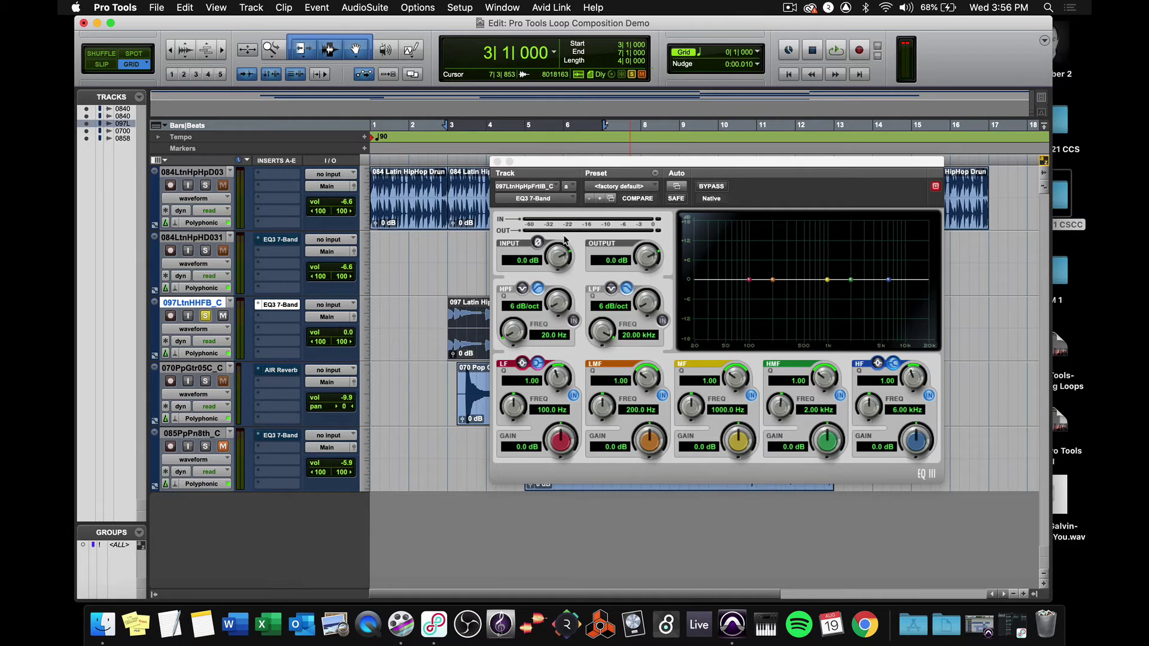
{"action": "key", "text": "space"}
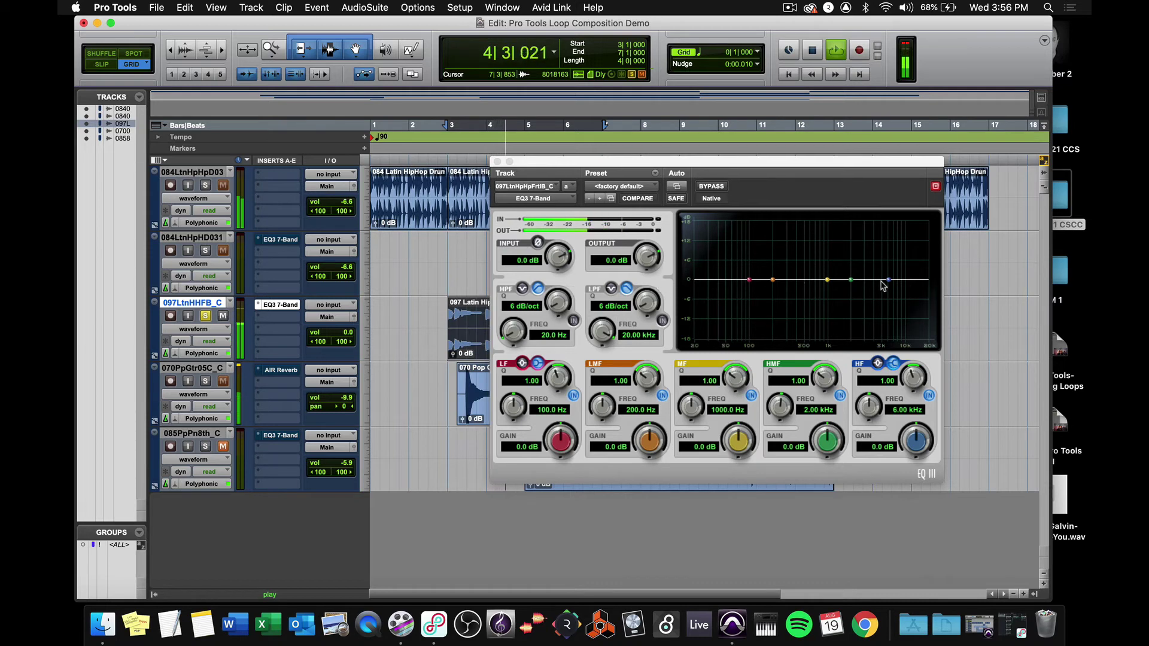
Step: Try a -12.0 dB high-frequency cut at 1.80 kHz with Q 0.33, then bring the band back to -0.7 dB at 5.40 kHz
{"action": "left_click_drag", "start_coordinate": [888, 279], "coordinate": [805, 353]}
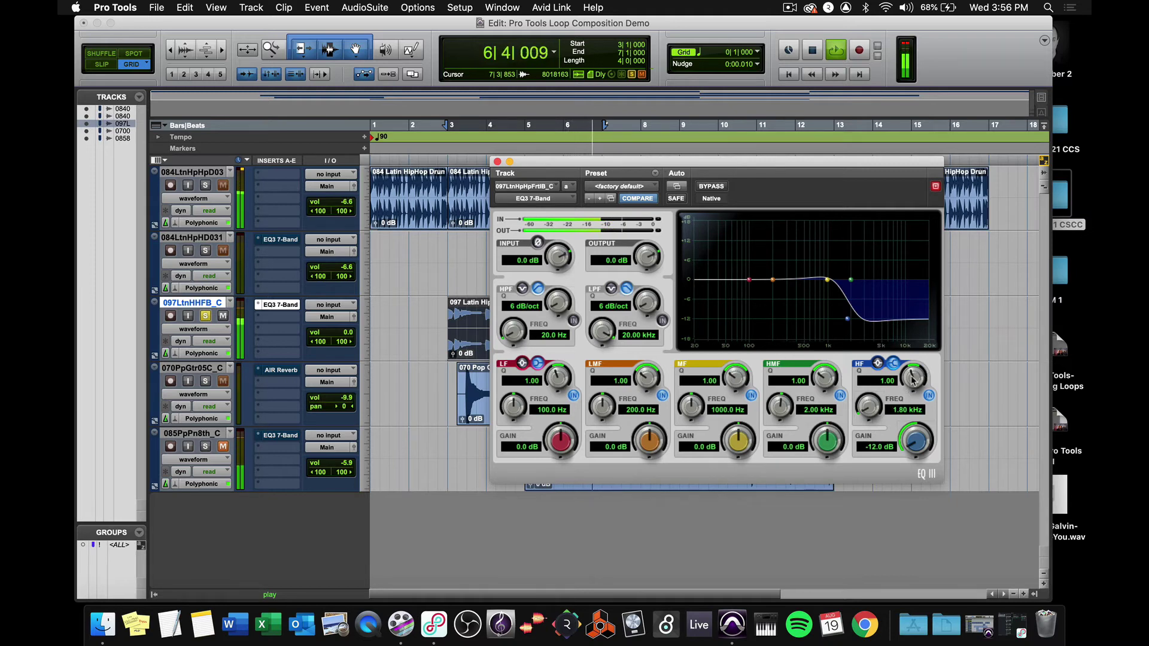
{"action": "left_click_drag", "start_coordinate": [910, 377], "coordinate": [902, 404]}
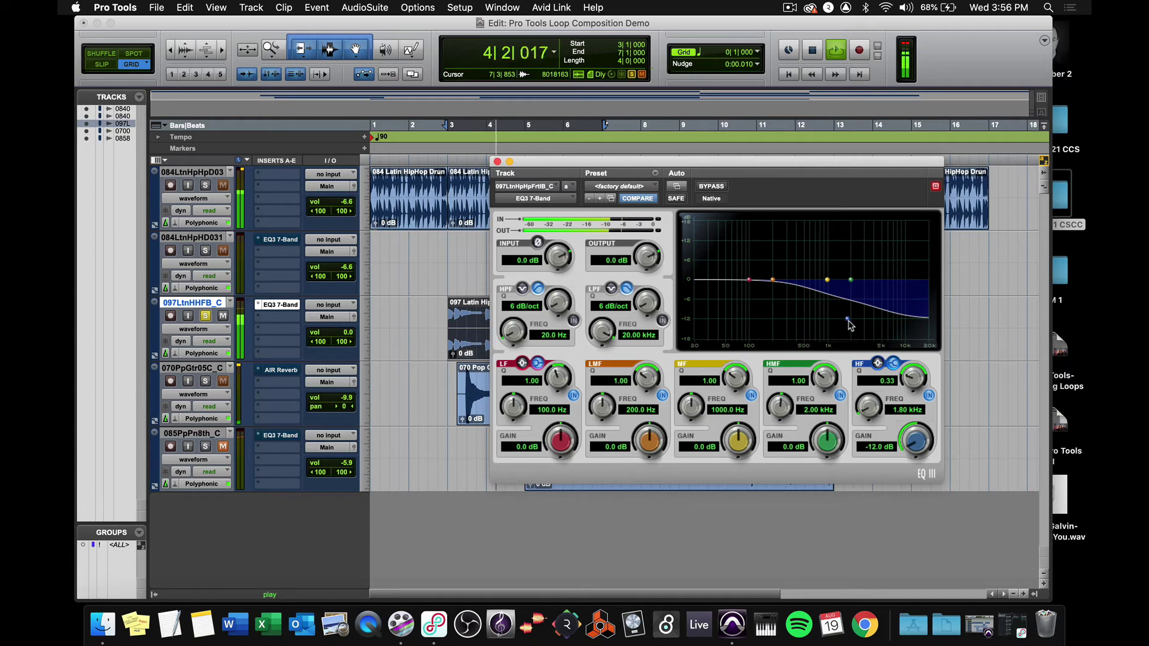
{"action": "left_click_drag", "start_coordinate": [846, 321], "coordinate": [884, 282]}
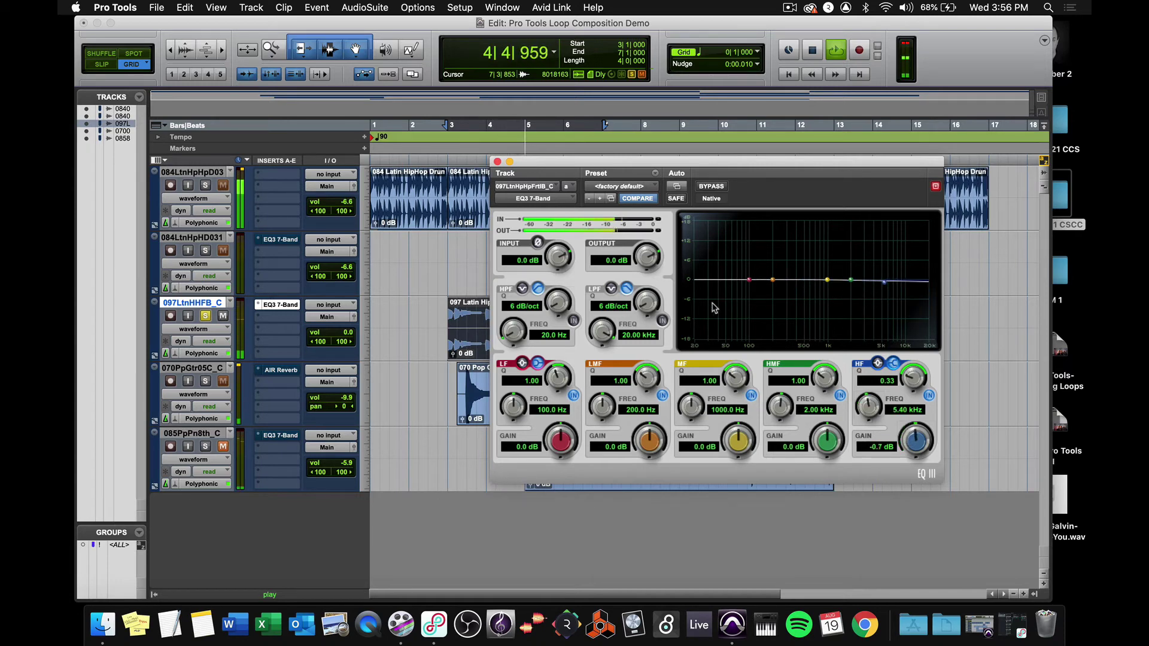
Step: Enable the bass EQ's low-pass filter with a 24 dB/oct slope at 609 Hz
{"action": "left_click", "coordinate": [662, 321]}
{"action": "left_click_drag", "start_coordinate": [644, 304], "coordinate": [644, 245]}
{"action": "left_click_drag", "start_coordinate": [604, 325], "coordinate": [607, 396]}
Step: Try a 6.1 dB low-mid boost at 362.8 Hz with Q 3.76, flatten it to 0.1 dB, stop playback and close the EQ
{"action": "left_click_drag", "start_coordinate": [773, 280], "coordinate": [793, 263]}
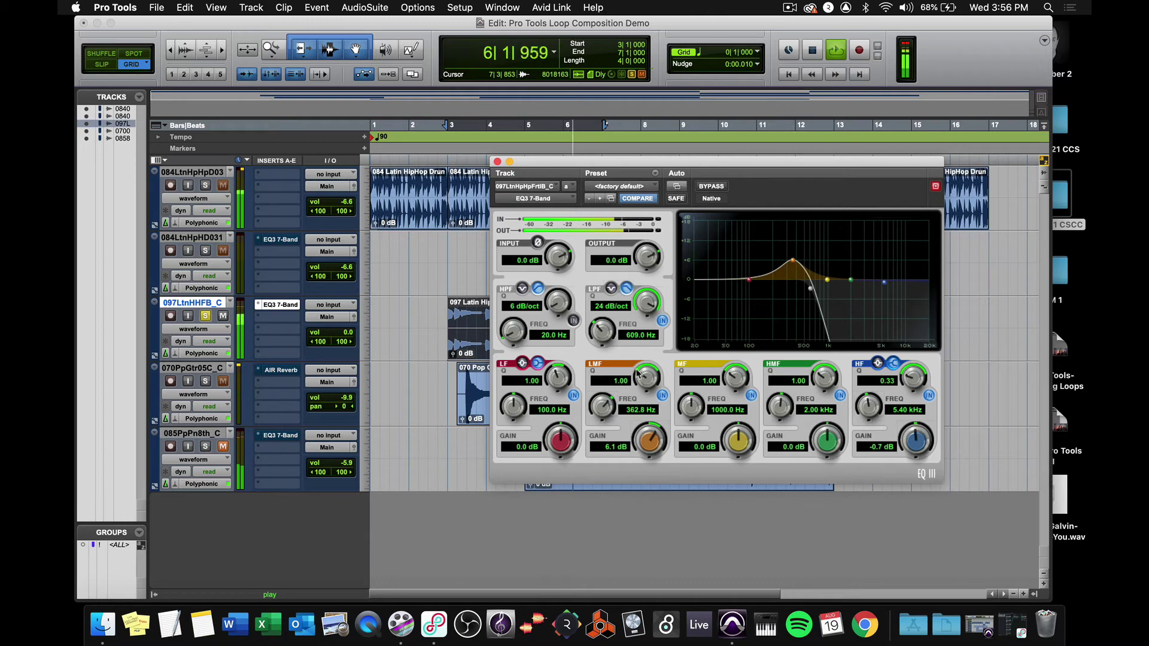
{"action": "left_click_drag", "start_coordinate": [640, 376], "coordinate": [640, 348]}
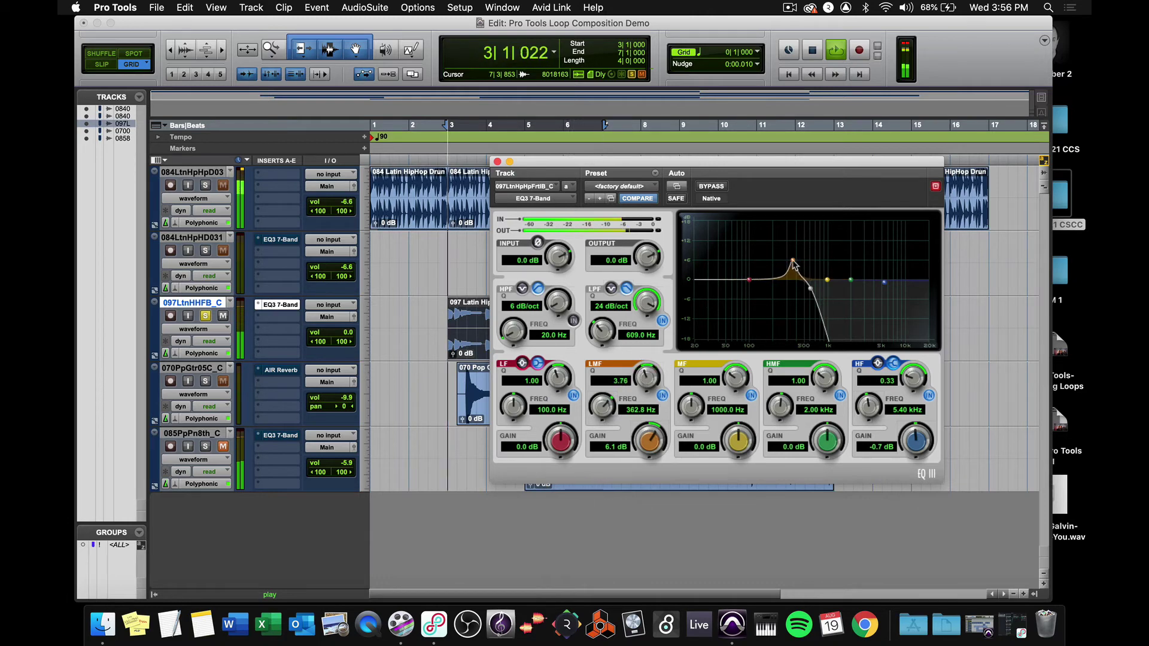
{"action": "mouse_move", "coordinate": [792, 261]}
{"action": "left_mouse_down"}
{"action": "mouse_move", "coordinate": [767, 255]}
{"action": "mouse_move", "coordinate": [809, 256]}
{"action": "mouse_move", "coordinate": [787, 263]}
{"action": "mouse_move", "coordinate": [818, 291]}
{"action": "mouse_move", "coordinate": [836, 290]}
{"action": "mouse_move", "coordinate": [793, 280]}
{"action": "left_mouse_up"}
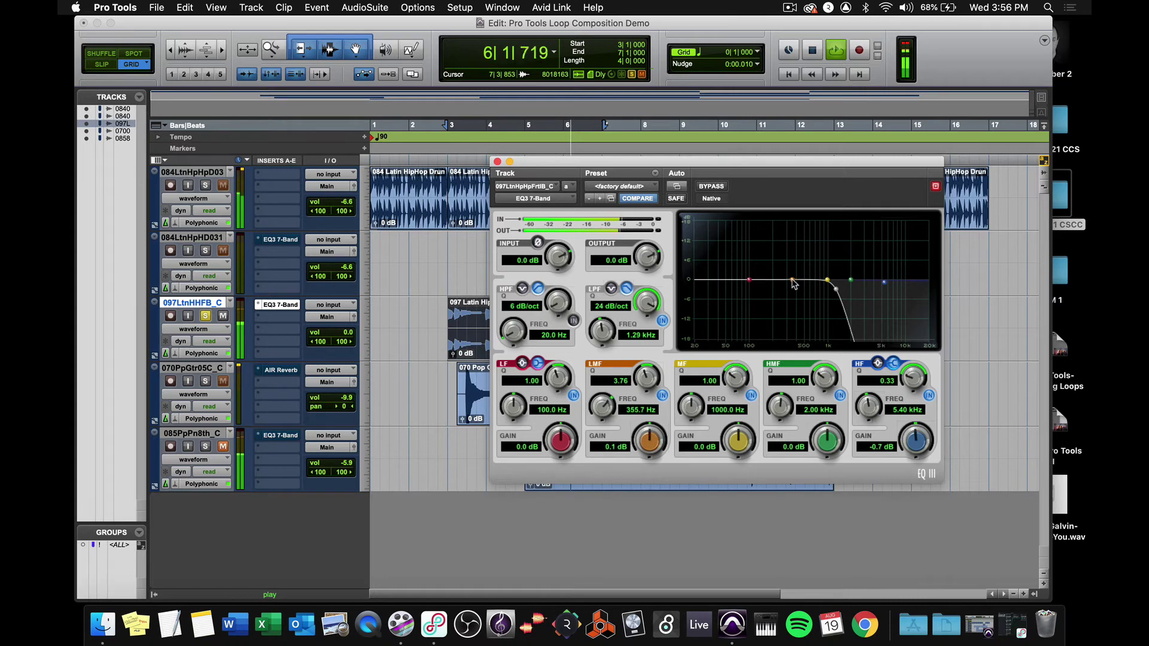
{"action": "key", "text": "space"}
{"action": "left_click", "coordinate": [497, 162]}
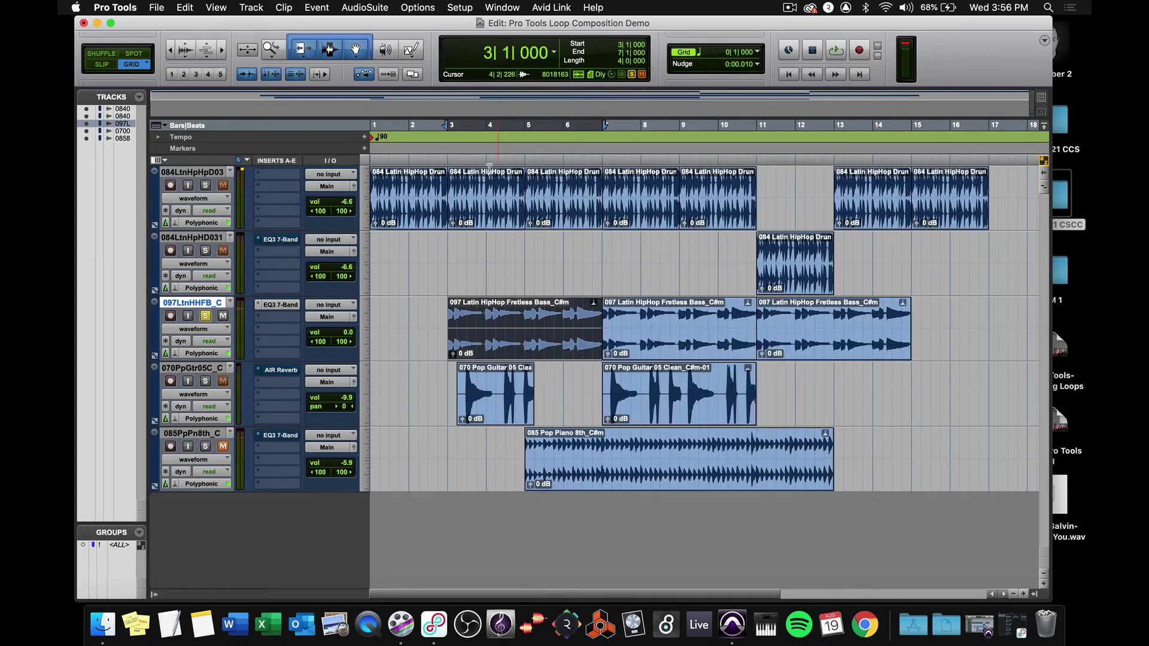
Step: Replace the bass track's EQ with the stereo AIR Dynamic Delay plug-in and play the looped clip
{"action": "left_click", "coordinate": [258, 307]}
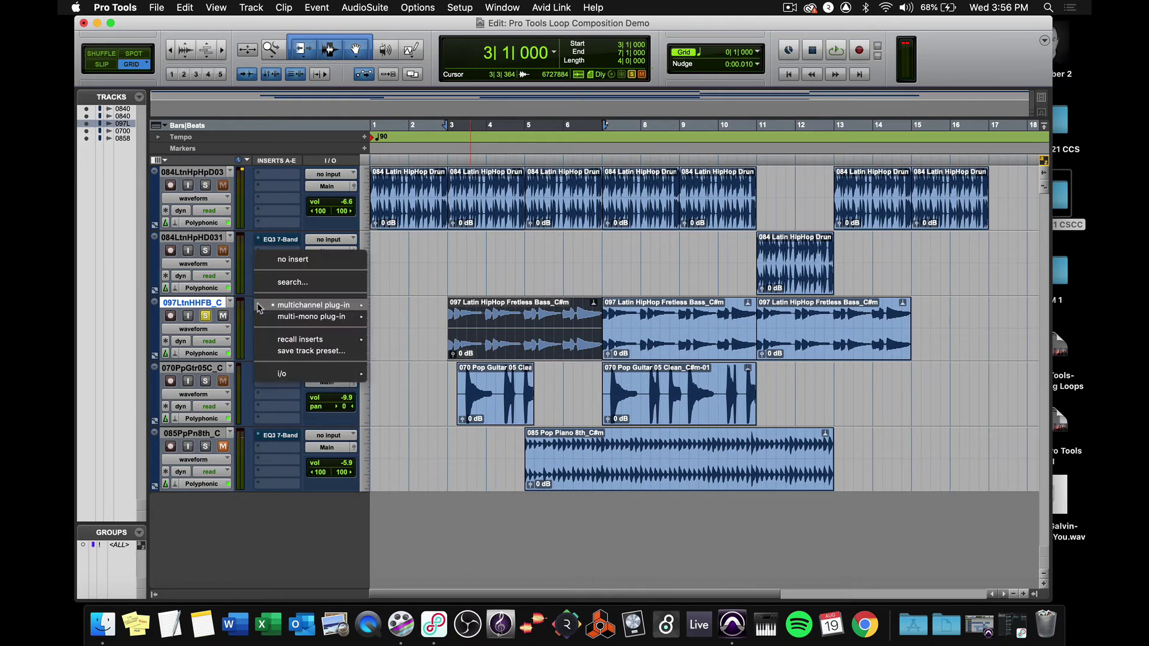
{"action": "mouse_move", "coordinate": [323, 305]}
{"action": "mouse_move", "coordinate": [408, 329]}
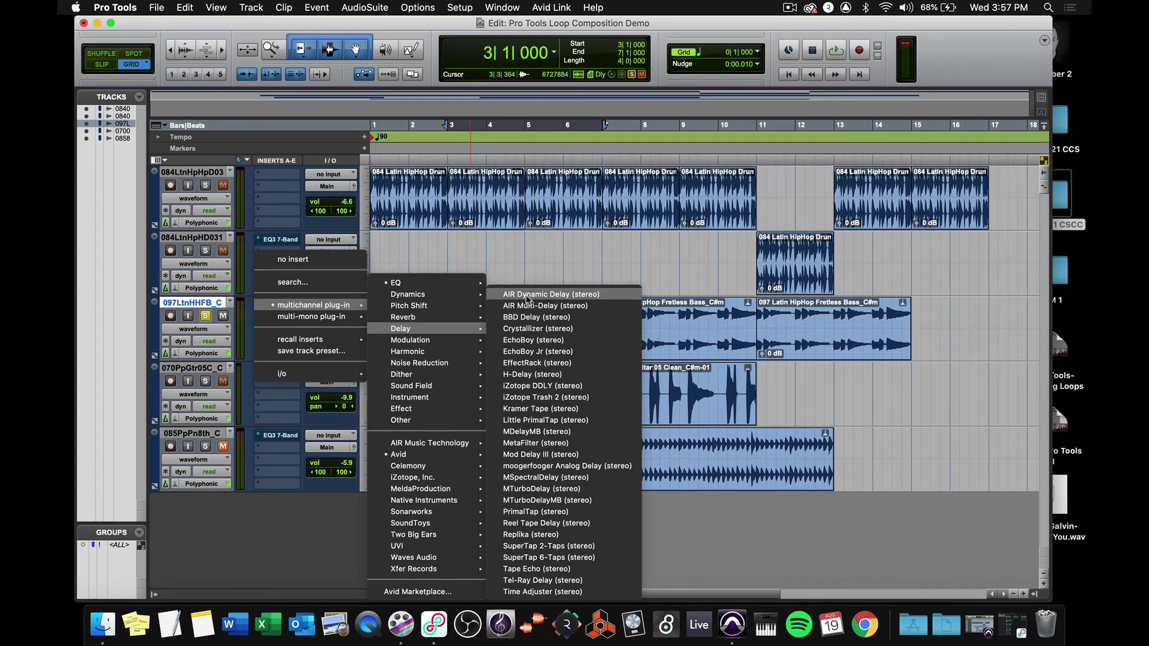
{"action": "left_click", "coordinate": [527, 295]}
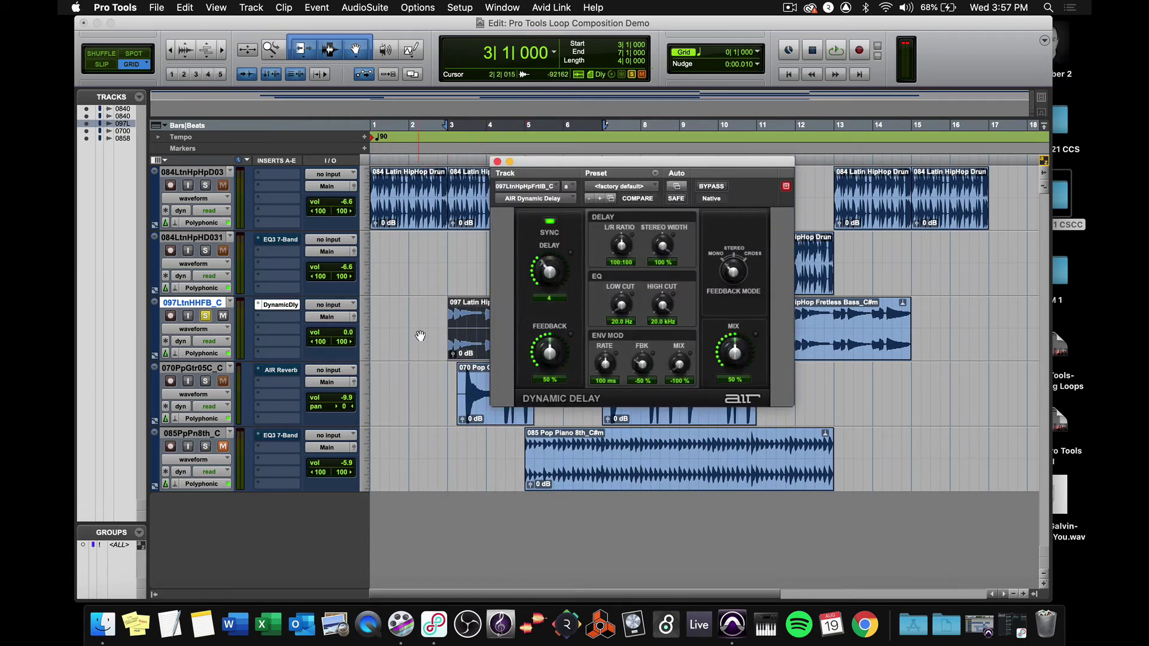
{"action": "key", "text": "space"}
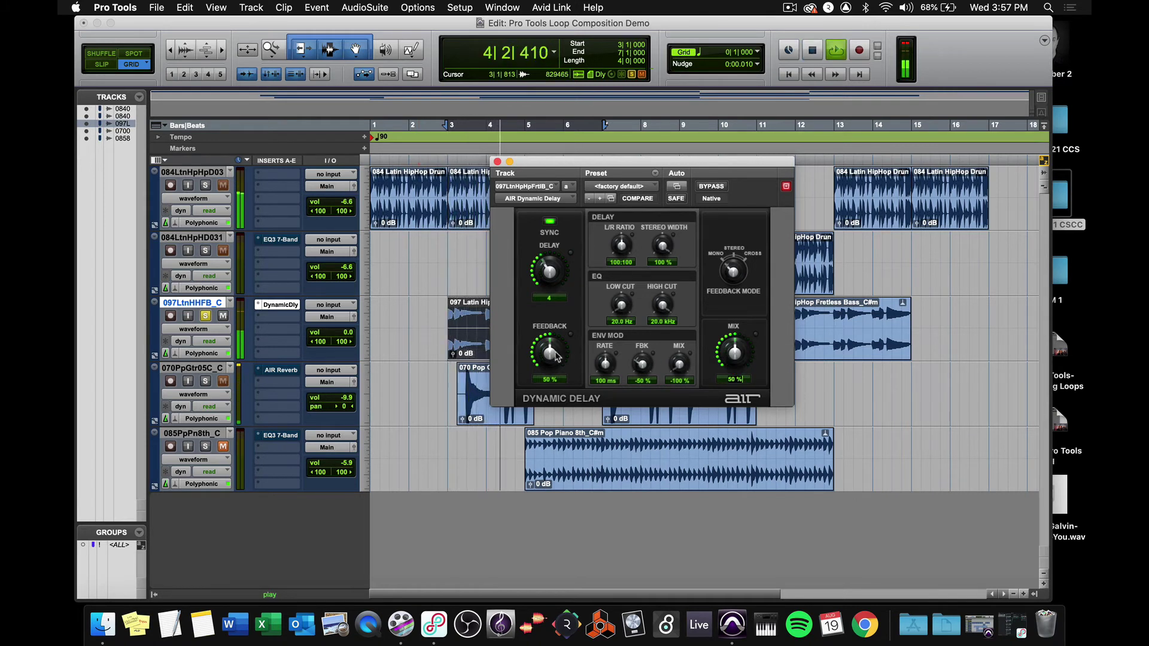
Step: Set the Dynamic Delay's feedback to 59%, synced delay to 8 and mix to 64% during playback, and stop
{"action": "left_click_drag", "start_coordinate": [555, 357], "coordinate": [549, 335]}
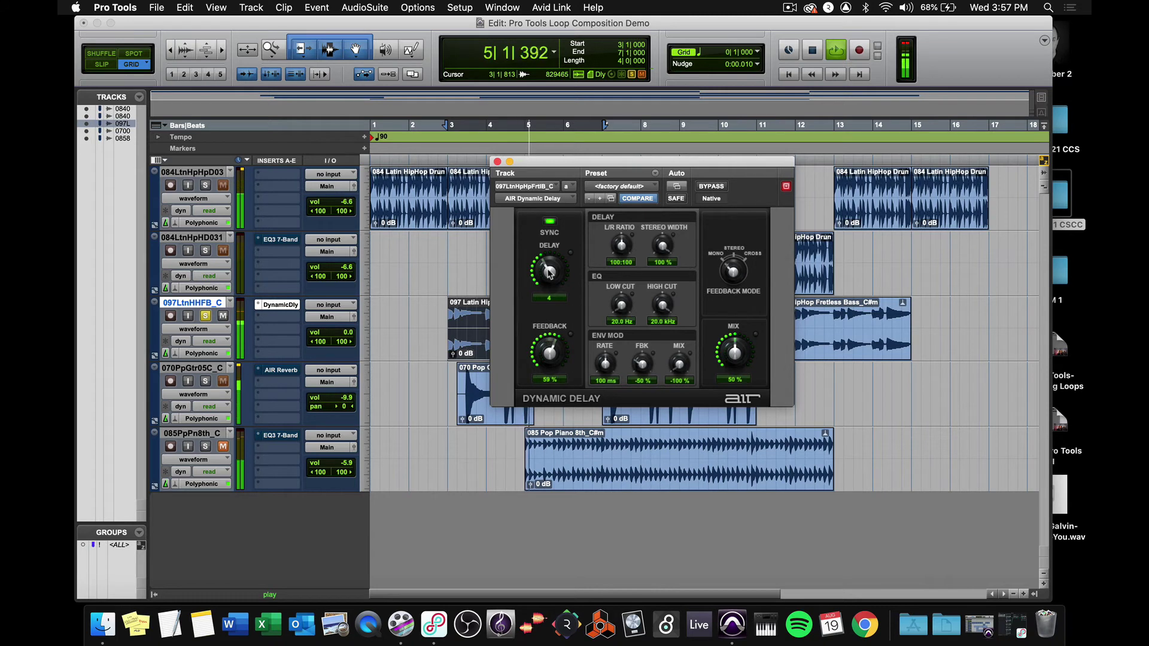
{"action": "left_click_drag", "start_coordinate": [548, 272], "coordinate": [537, 292]}
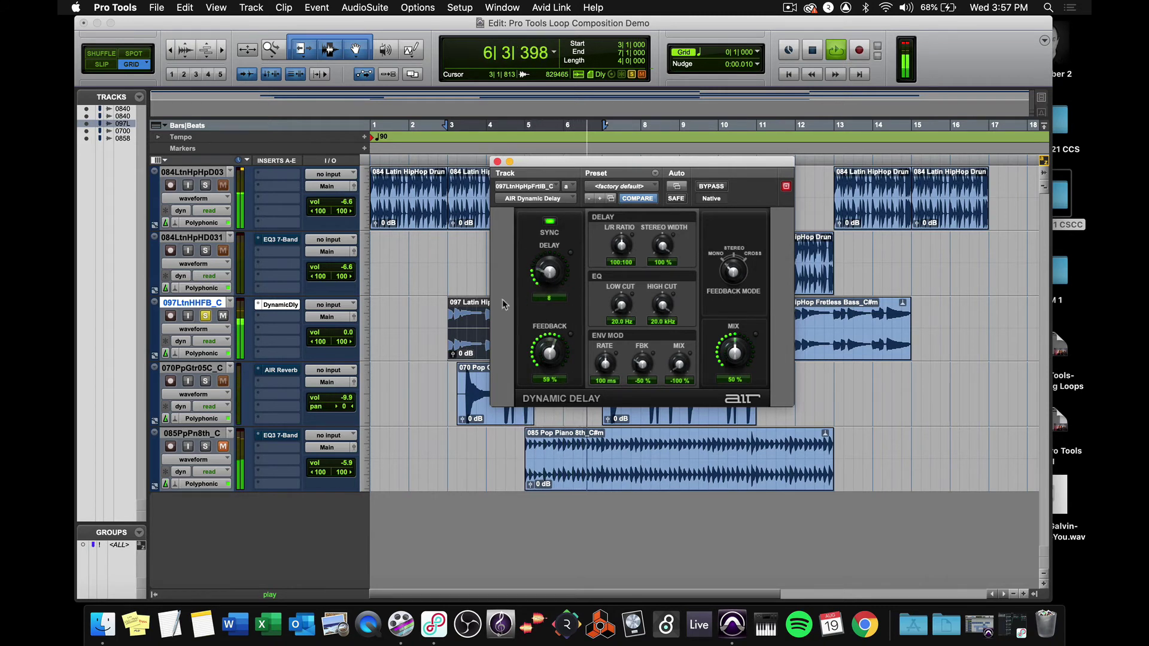
{"action": "left_click_drag", "start_coordinate": [737, 352], "coordinate": [735, 337]}
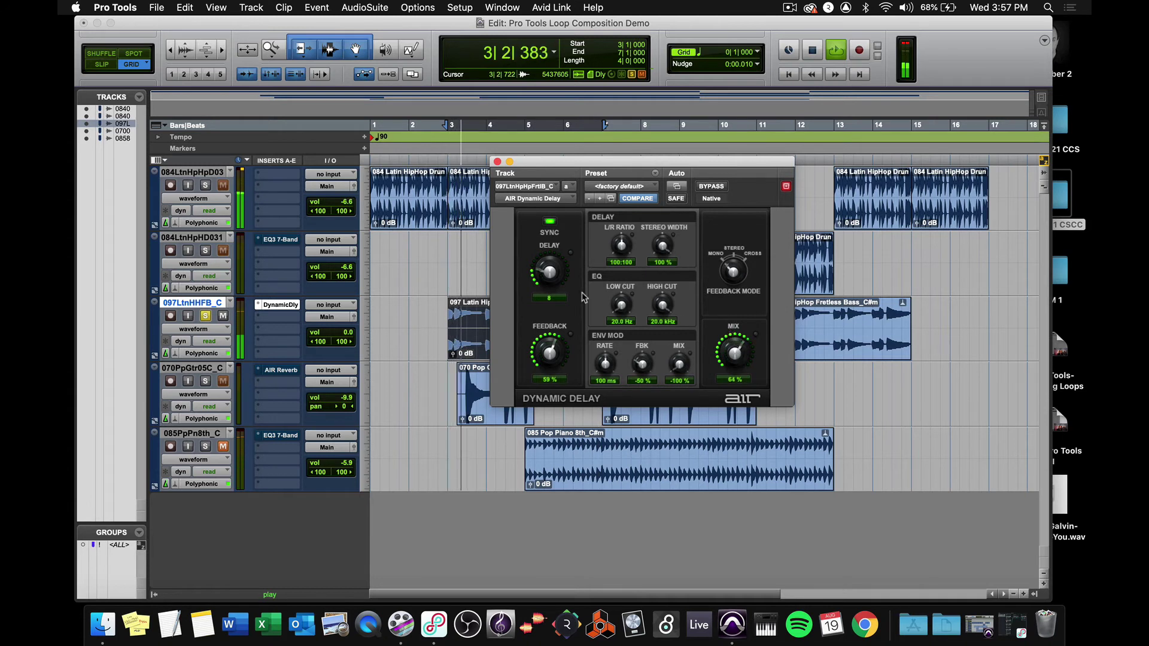
{"action": "left_click_drag", "start_coordinate": [538, 166], "coordinate": [663, 167]}
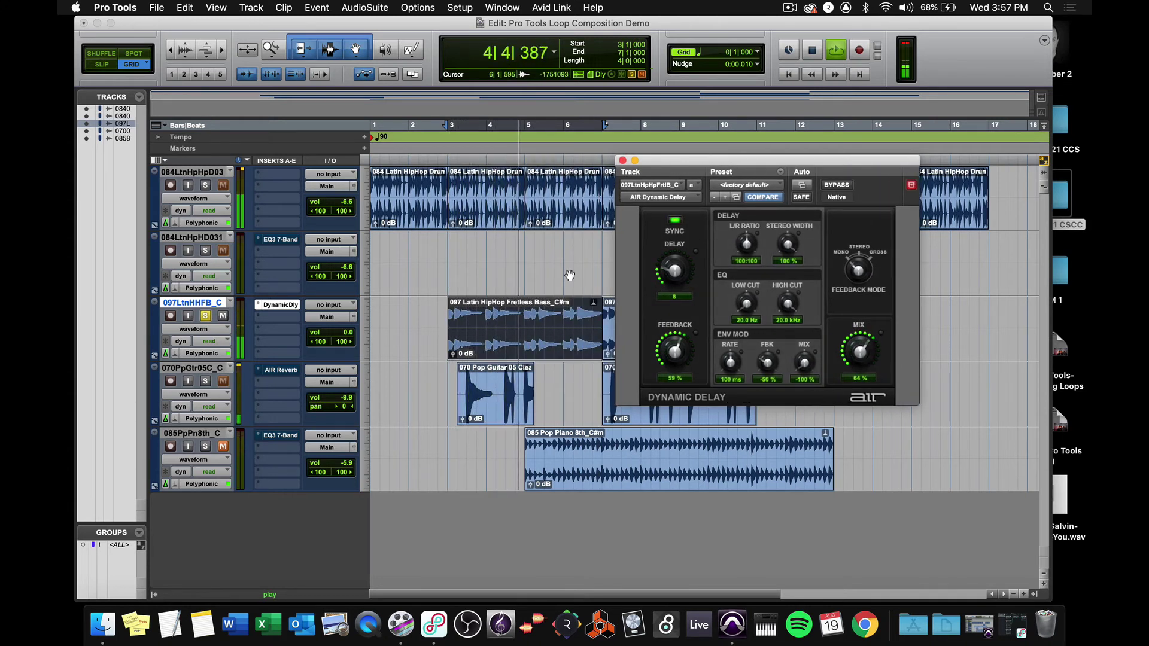
{"action": "key", "text": "space"}
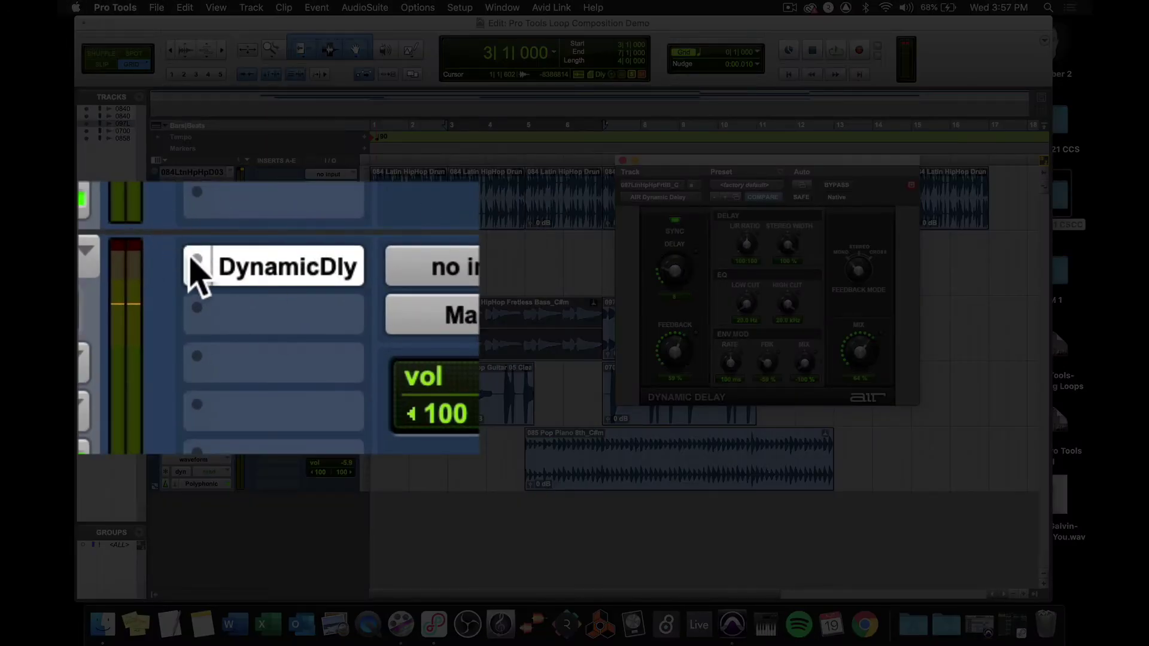
Step: Remove the Dynamic Delay from the fretless bass track, close the empty plug-in window and unsolo the track
{"action": "left_click", "coordinate": [259, 304]}
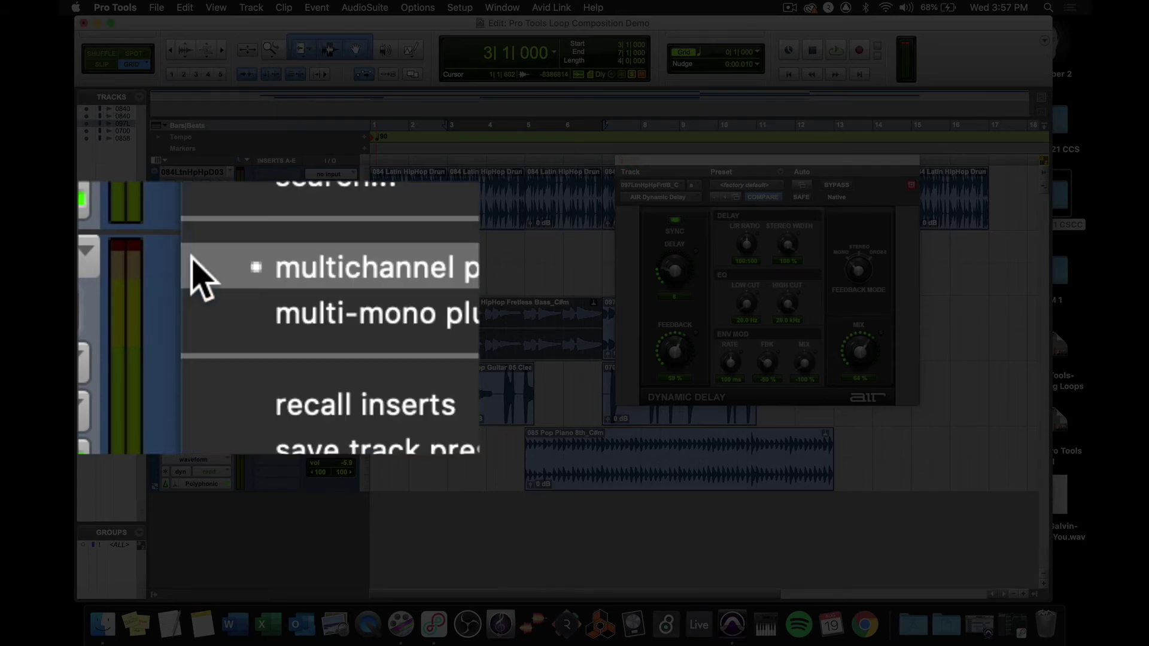
{"action": "left_click", "coordinate": [284, 260]}
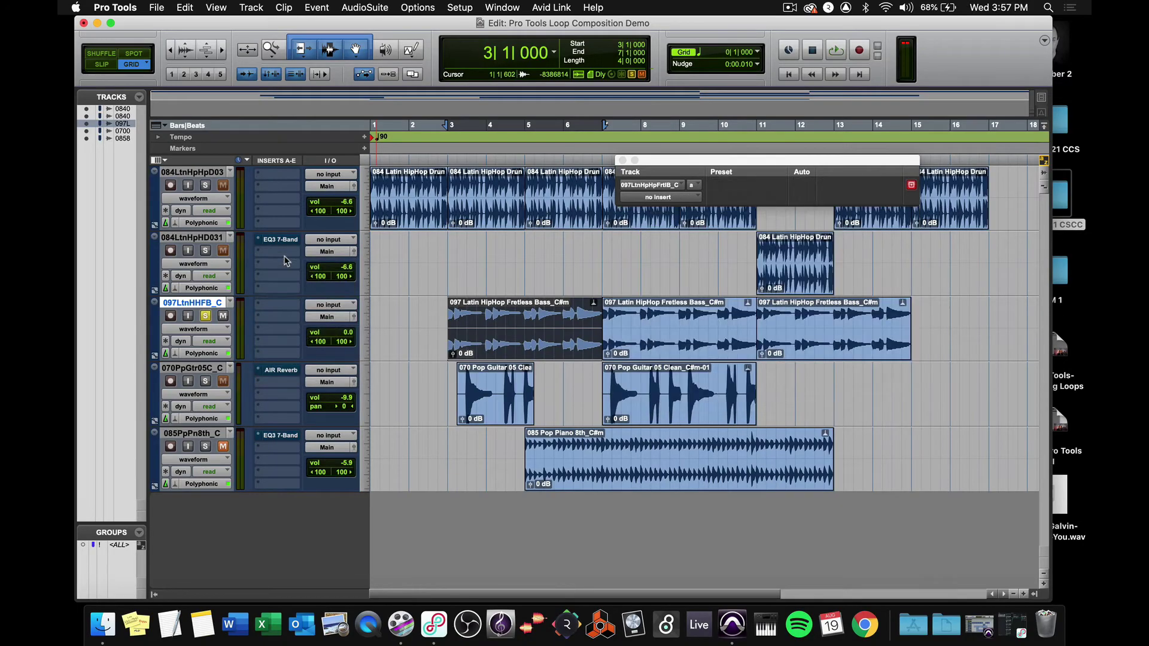
{"action": "left_click", "coordinate": [617, 162]}
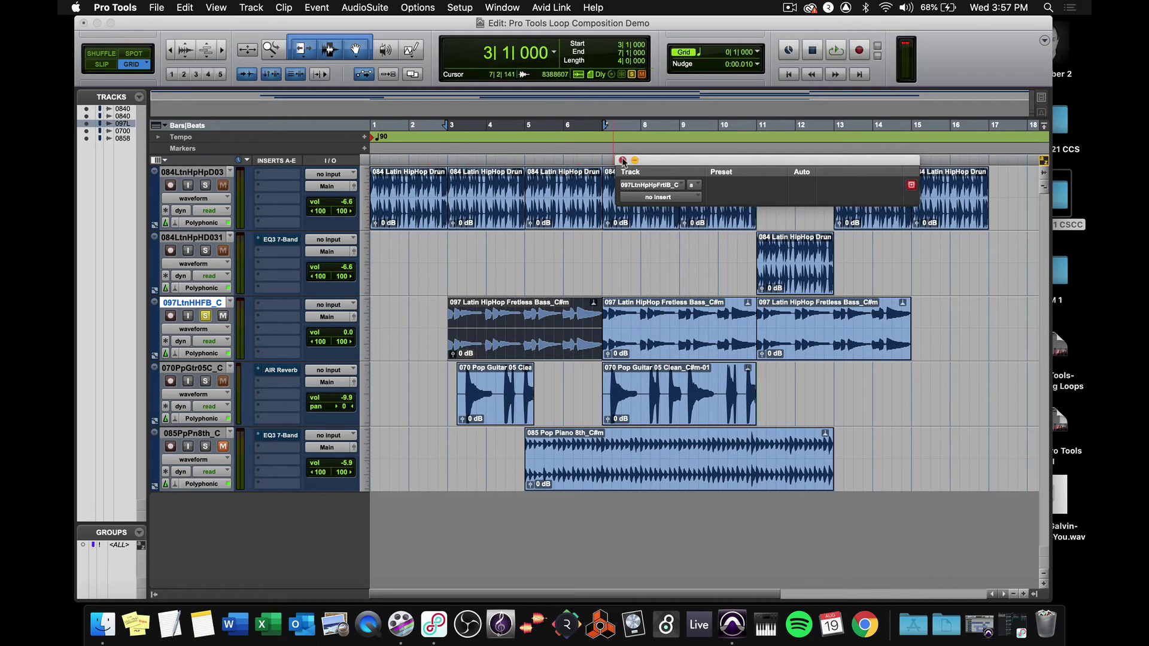
{"action": "left_click", "coordinate": [622, 161]}
{"action": "left_click", "coordinate": [603, 267]}
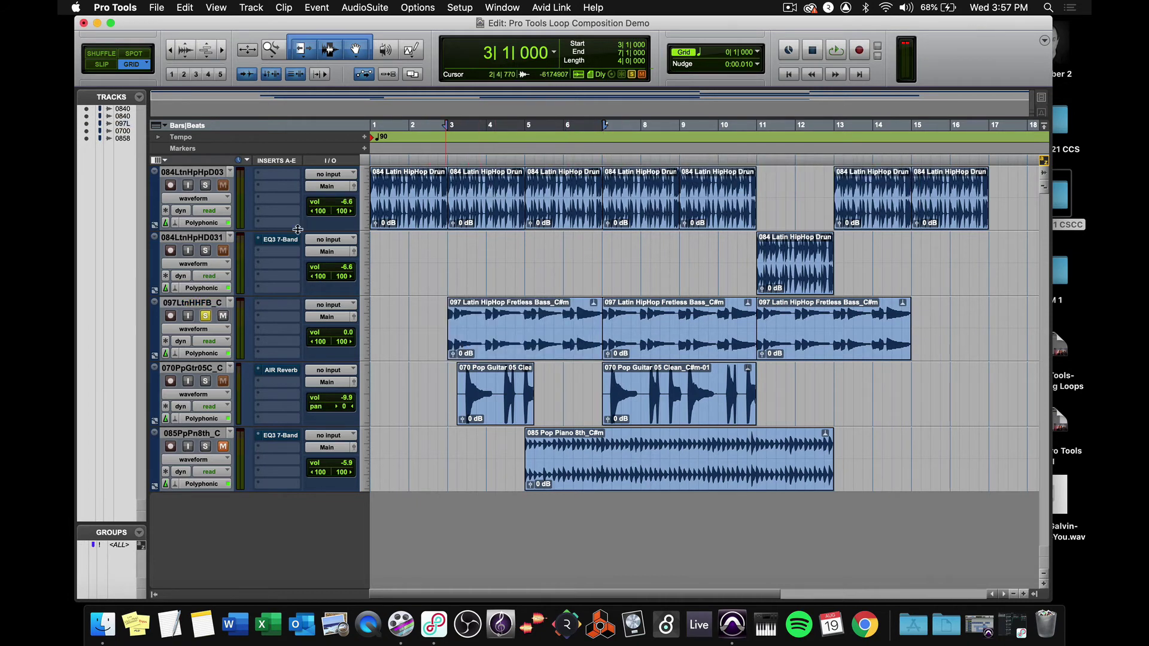
{"action": "left_click", "coordinate": [207, 317]}
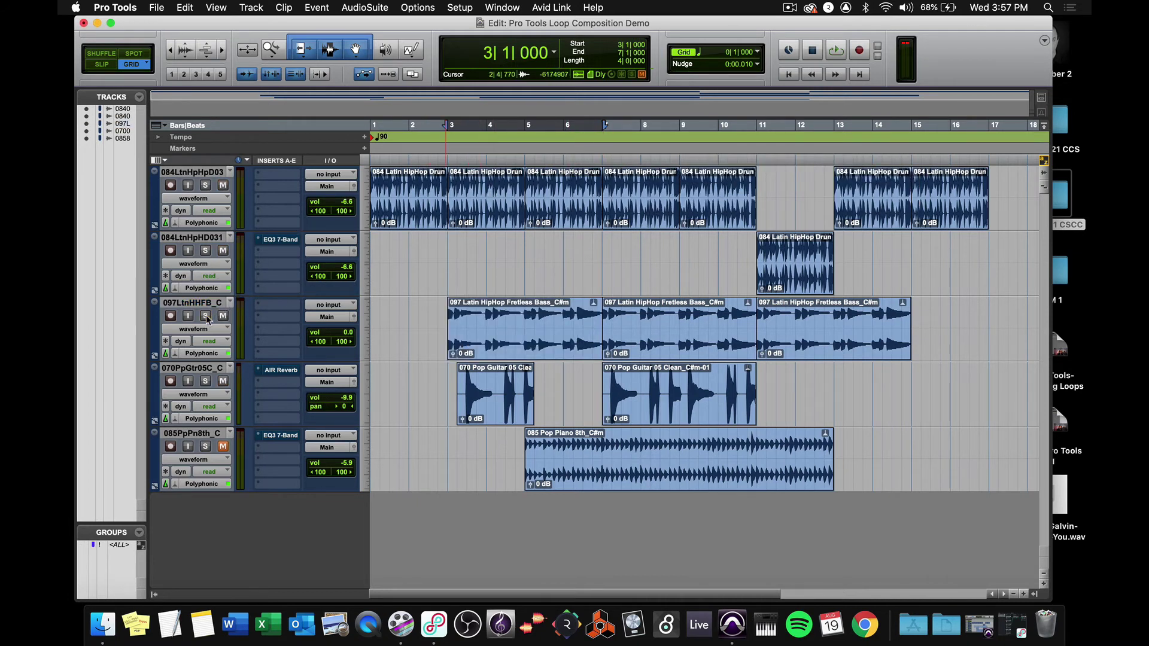
Step: Play the composition from bar 2, beat 2 for a moment with no track soloed
{"action": "left_click", "coordinate": [419, 185]}
{"action": "key", "text": "space"}
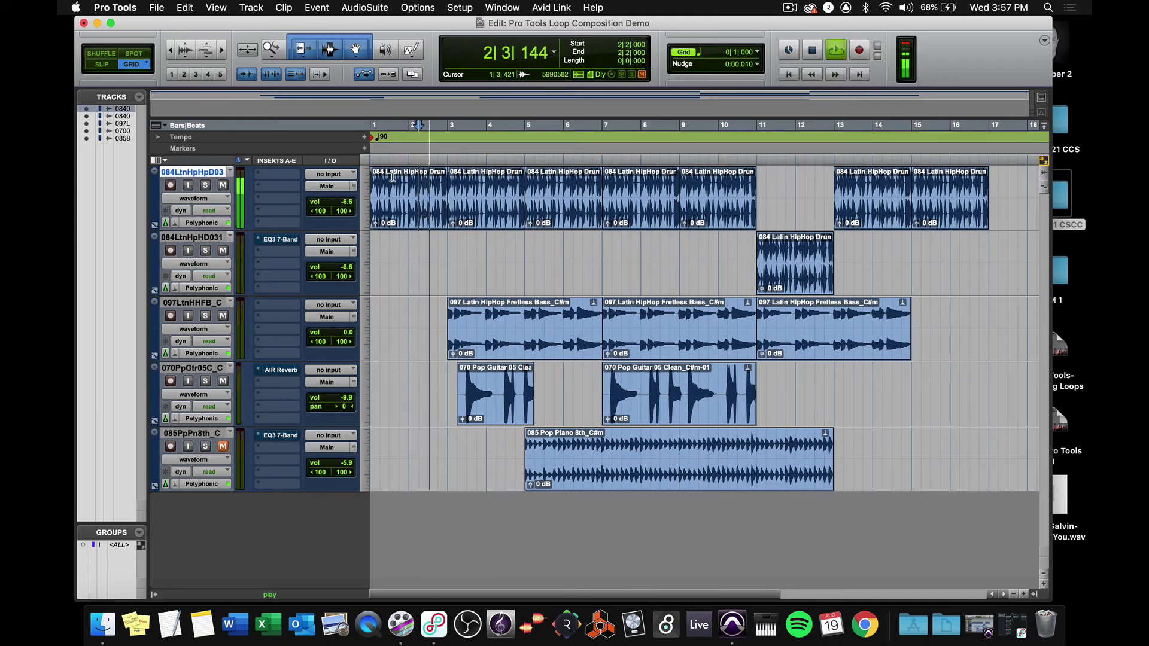
{"action": "key", "text": "space"}
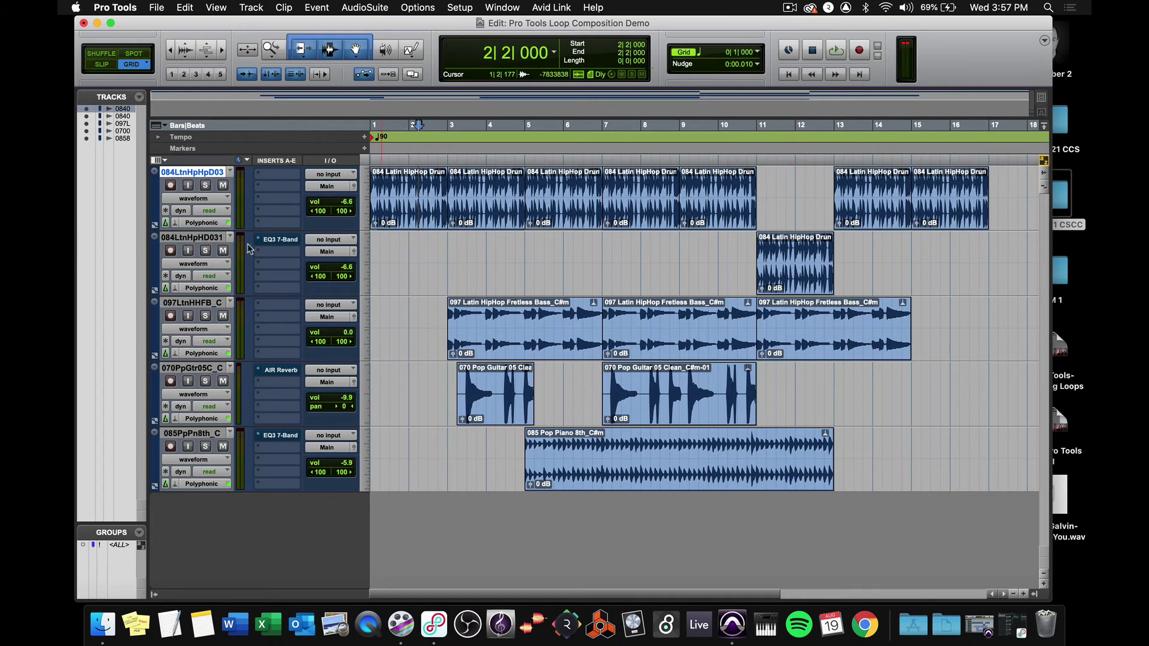
Step: Take the second drum track's EQ3 7-Band out of bypass and close its window
{"action": "left_click", "coordinate": [284, 241]}
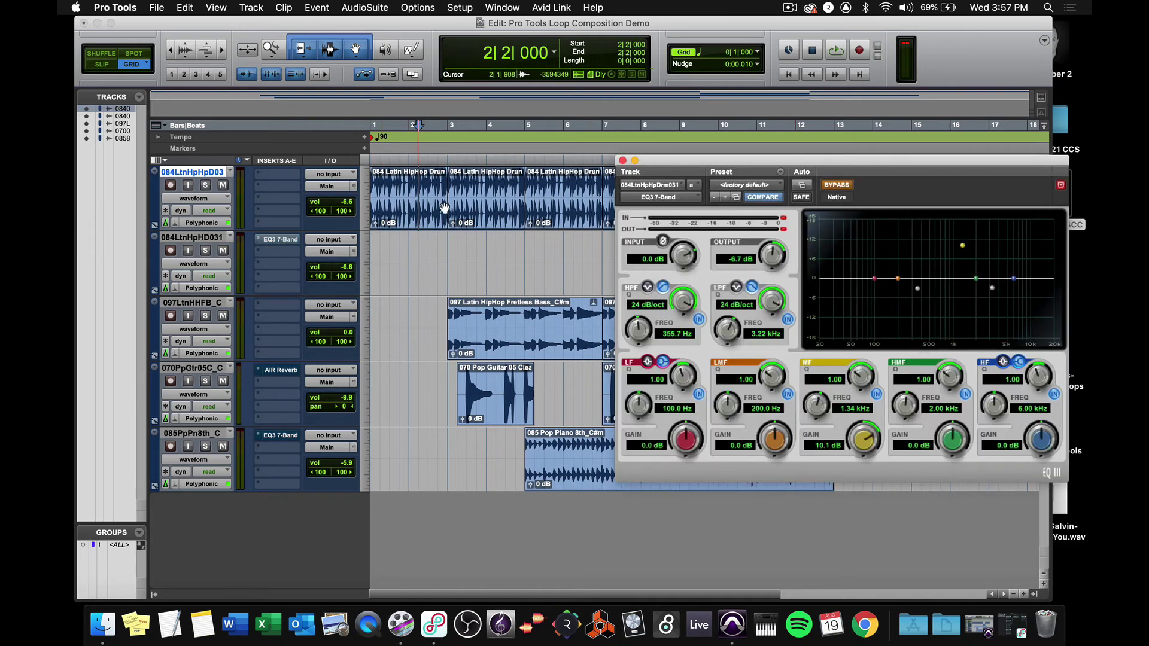
{"action": "left_click", "coordinate": [839, 186]}
{"action": "left_click_drag", "start_coordinate": [844, 165], "coordinate": [449, 123]}
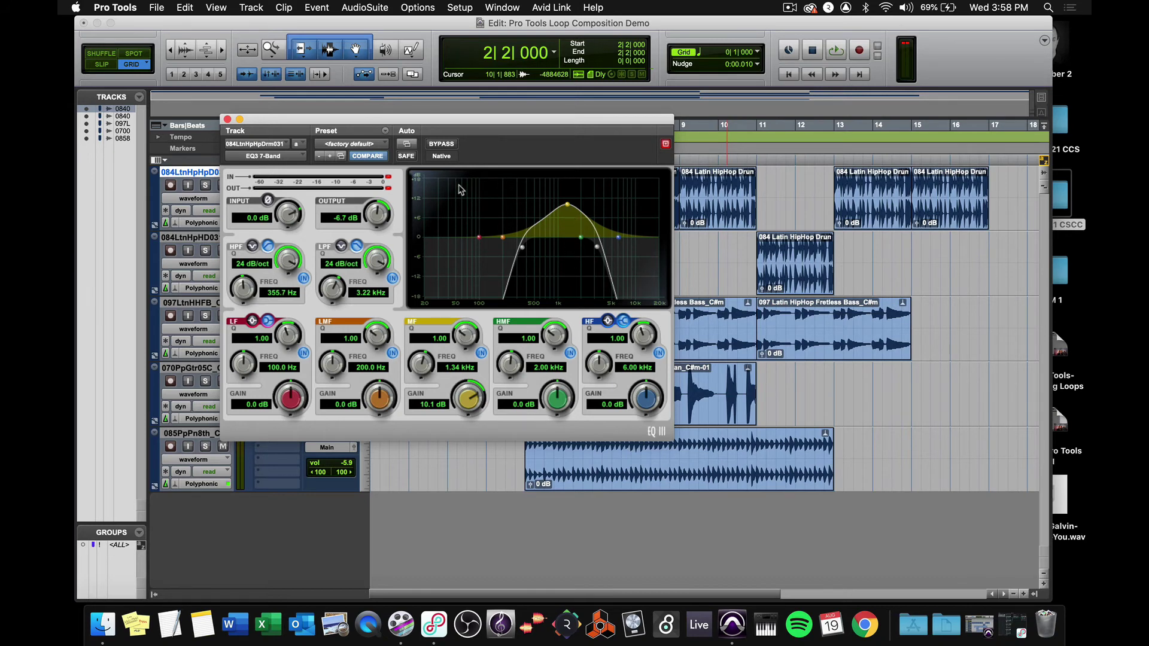
{"action": "left_click", "coordinate": [227, 119]}
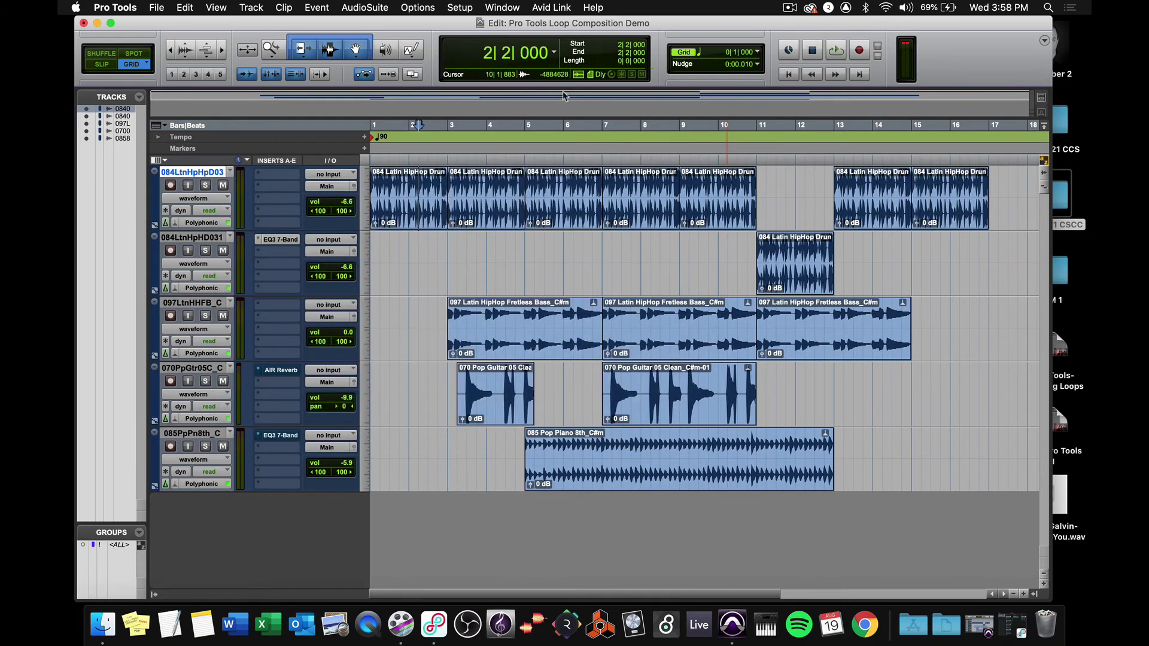
Step: Play the composition from bar 10, solo the second drum track during playback and stop
{"action": "left_click", "coordinate": [714, 148]}
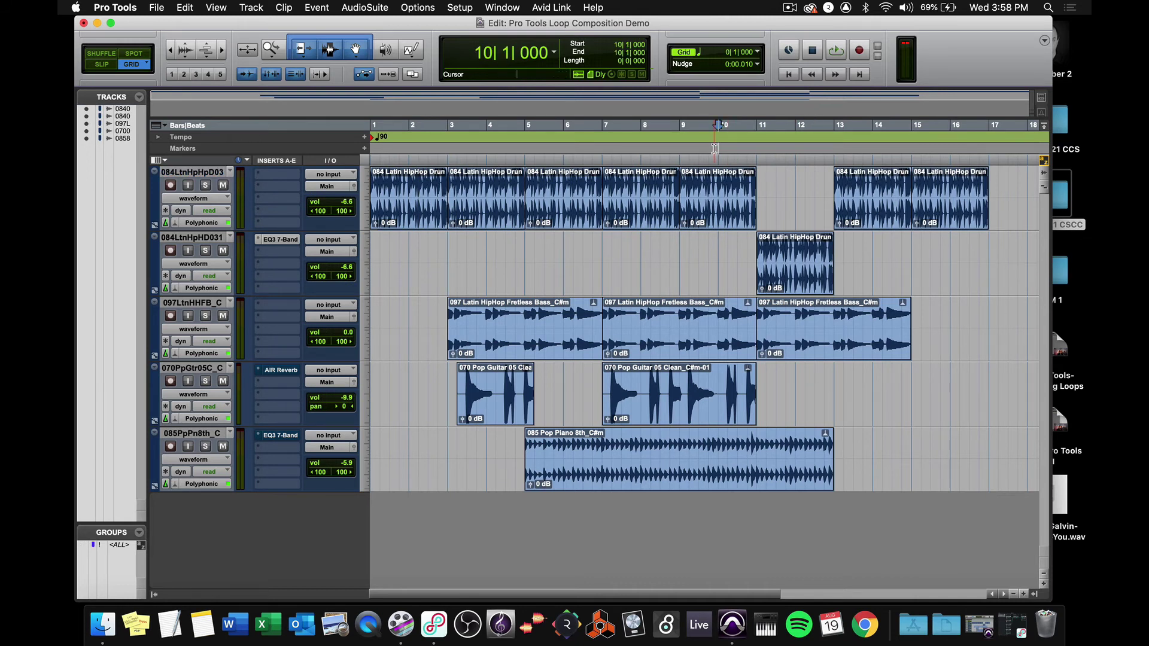
{"action": "key", "text": "space"}
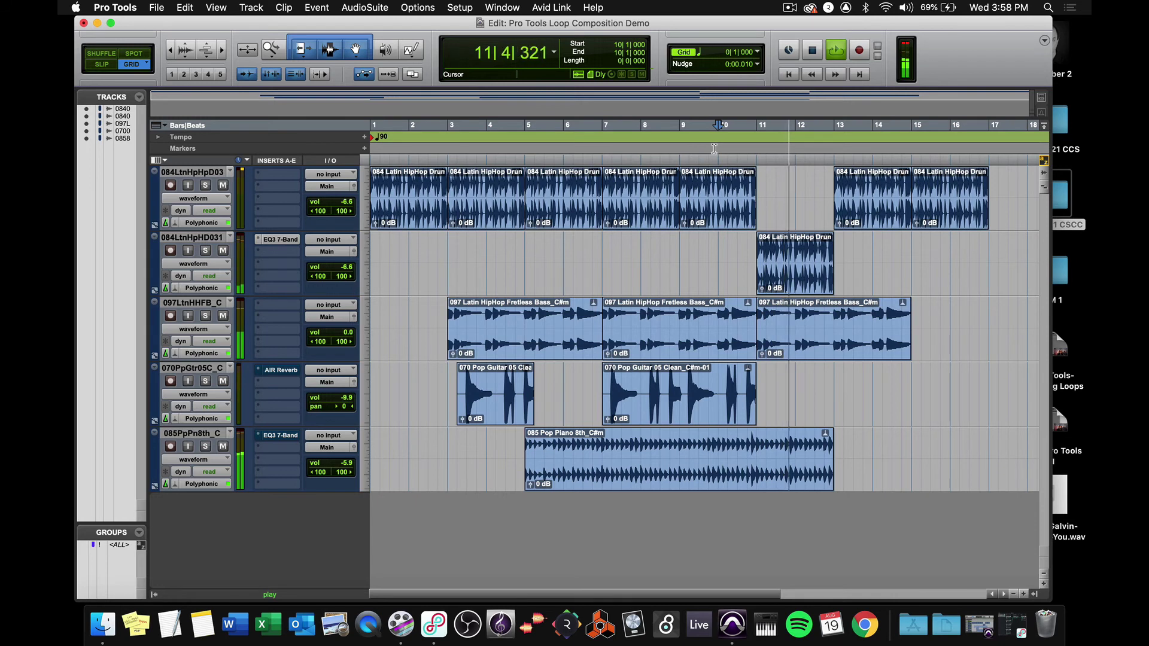
{"action": "left_click", "coordinate": [205, 251]}
{"action": "key", "text": "space"}
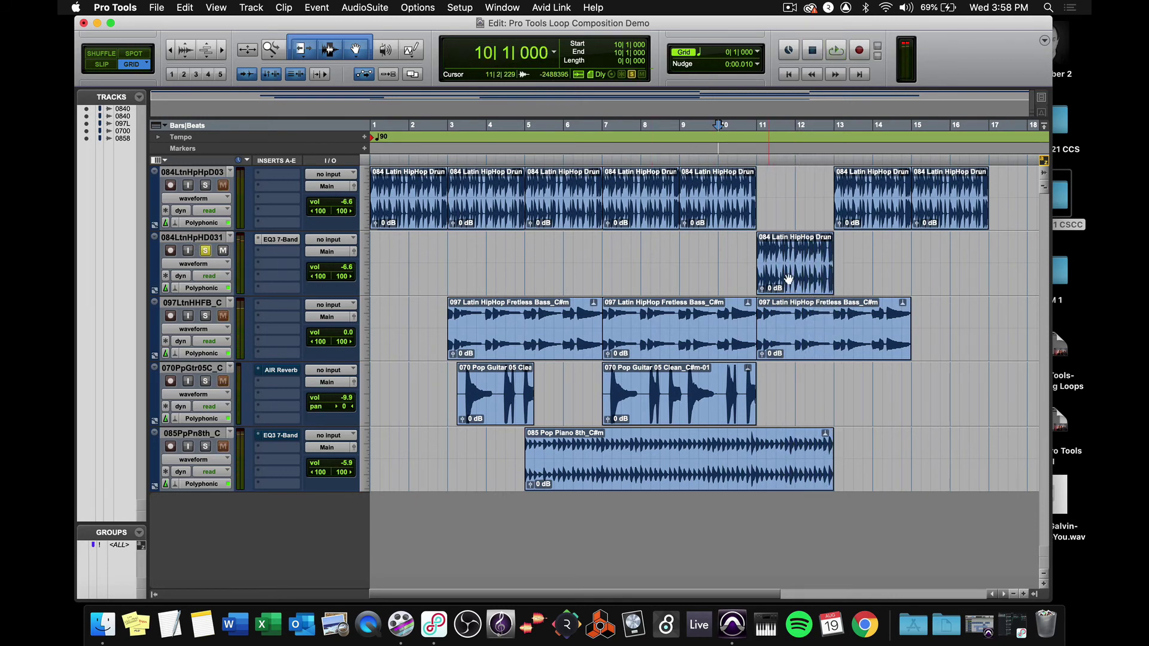
Step: Play from bar 10, beat 2 with the second drum track soloed, add the first to the solo, then stop and unsolo both
{"action": "left_click", "coordinate": [728, 193]}
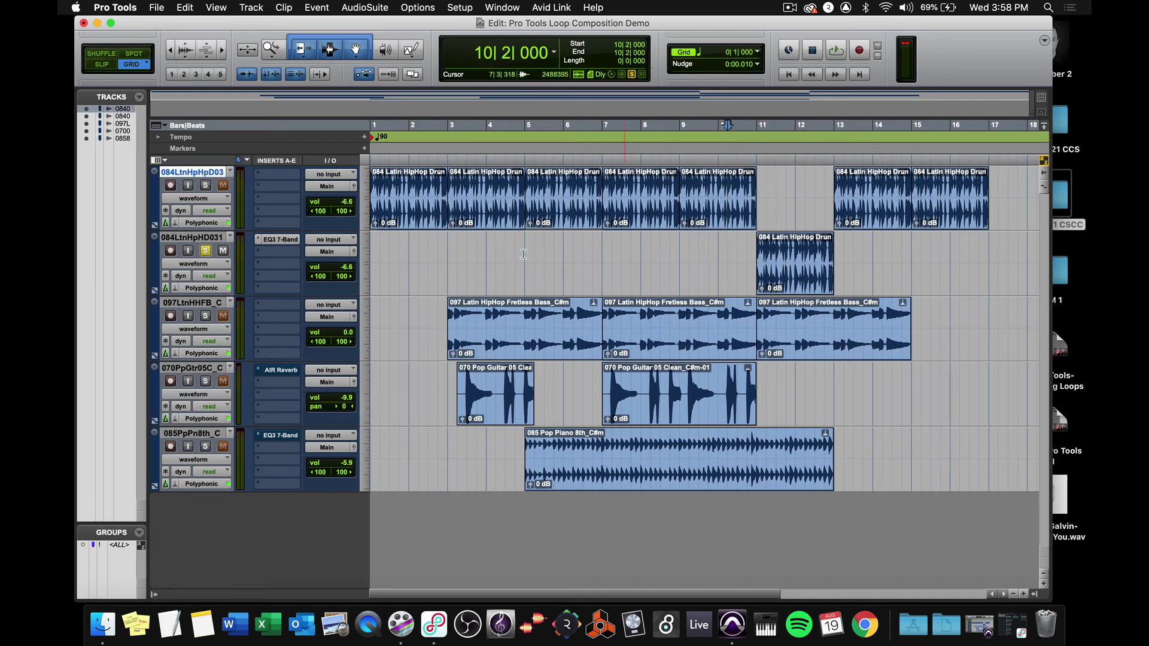
{"action": "key", "text": "space"}
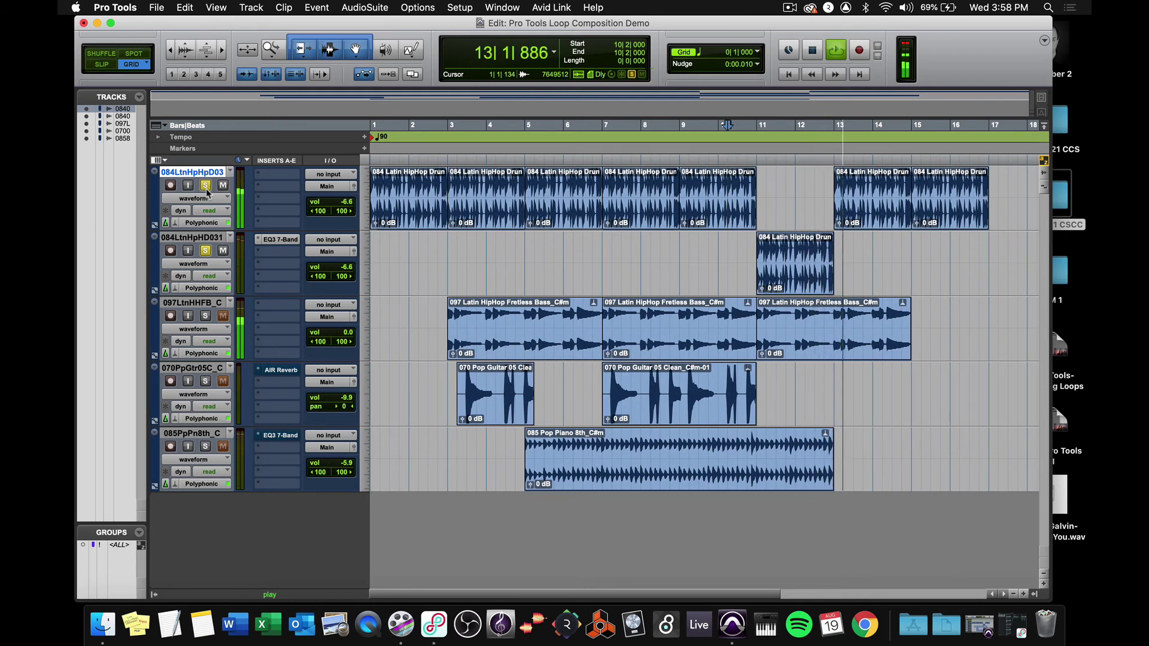
{"action": "key", "text": "space"}
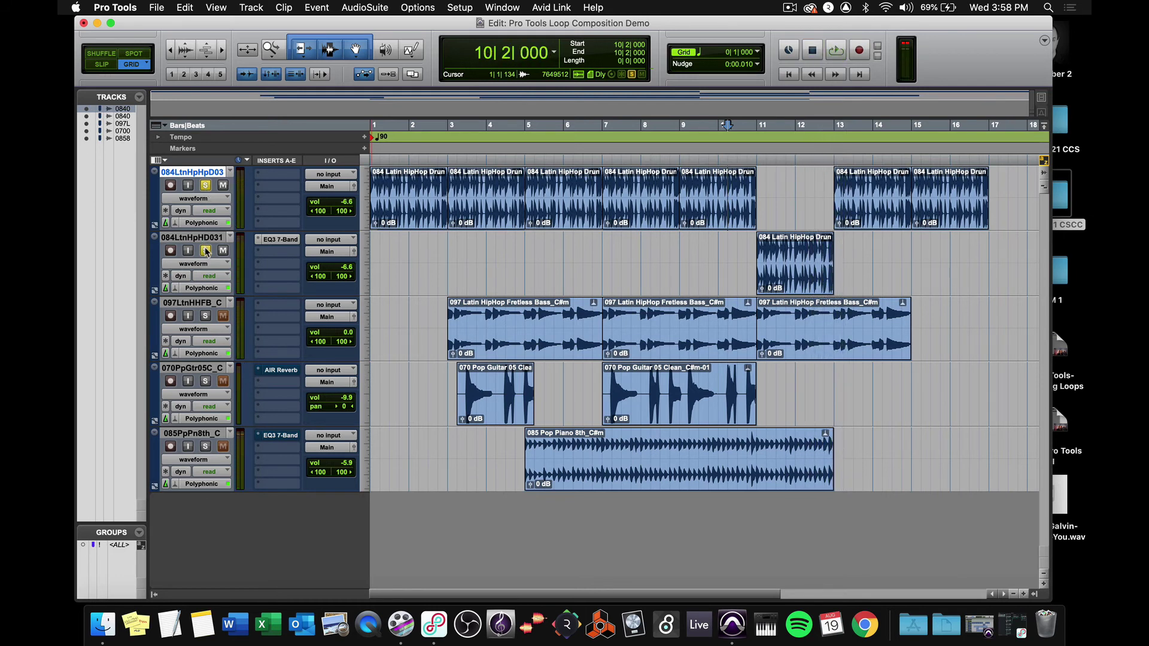
{"action": "left_click", "coordinate": [205, 250]}
{"action": "left_click", "coordinate": [205, 186]}
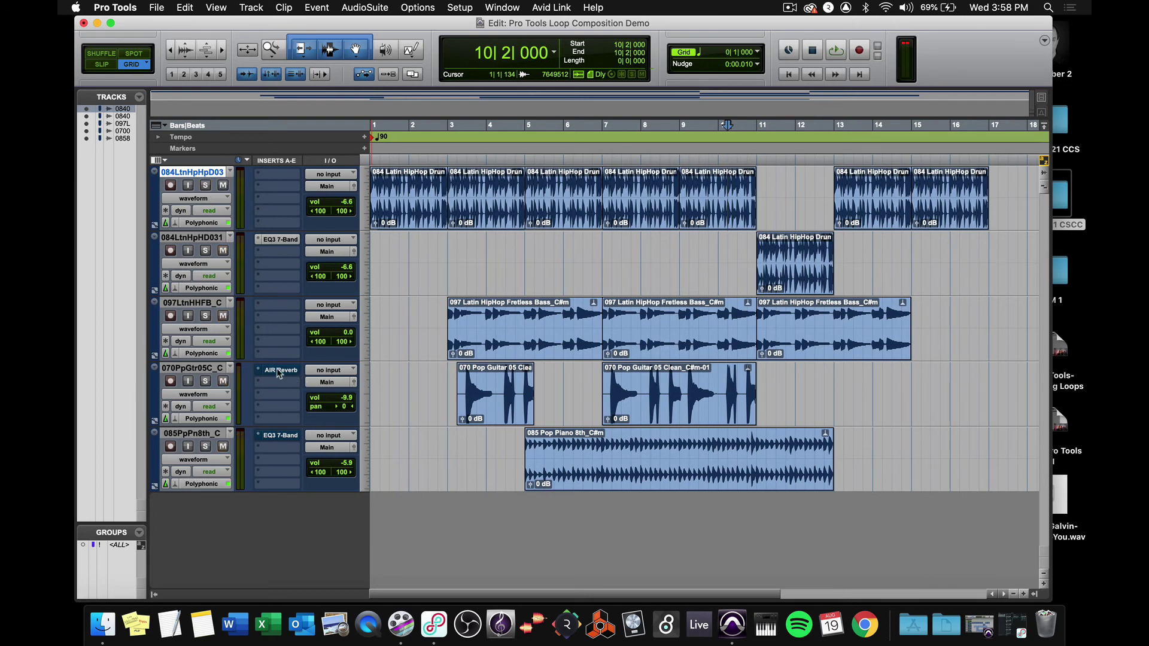
Step: Take the guitar track's AIR Reverb out of bypass and move its window clear of the track controls
{"action": "left_click", "coordinate": [278, 371]}
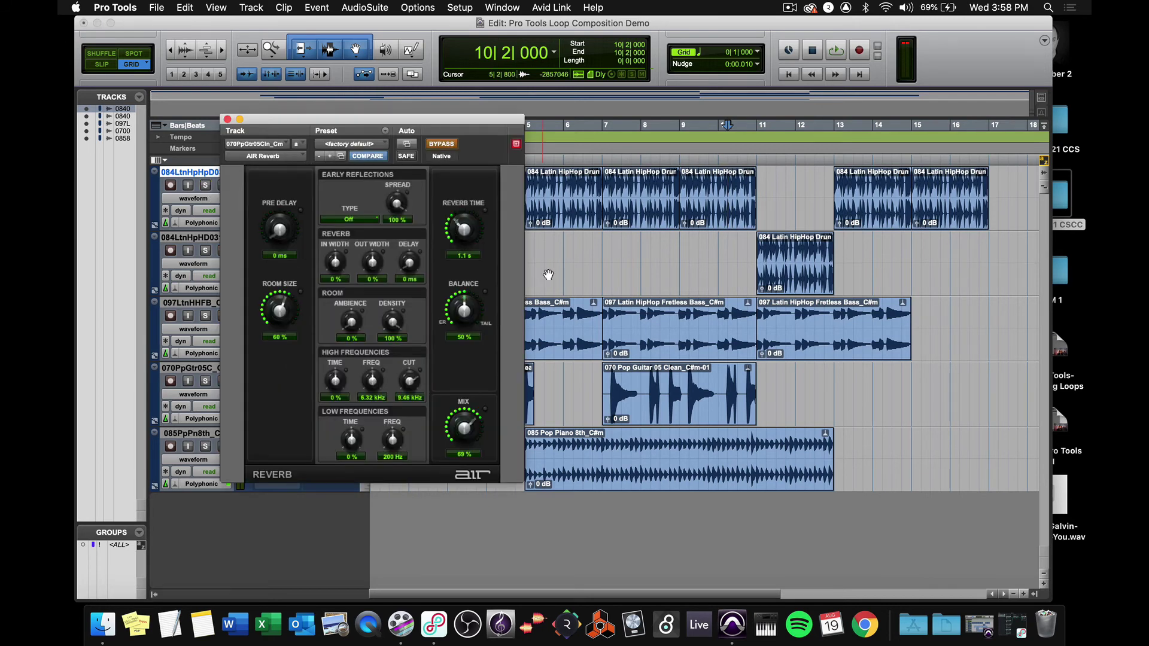
{"action": "left_click", "coordinate": [443, 144]}
{"action": "left_click_drag", "start_coordinate": [402, 122], "coordinate": [725, 127]}
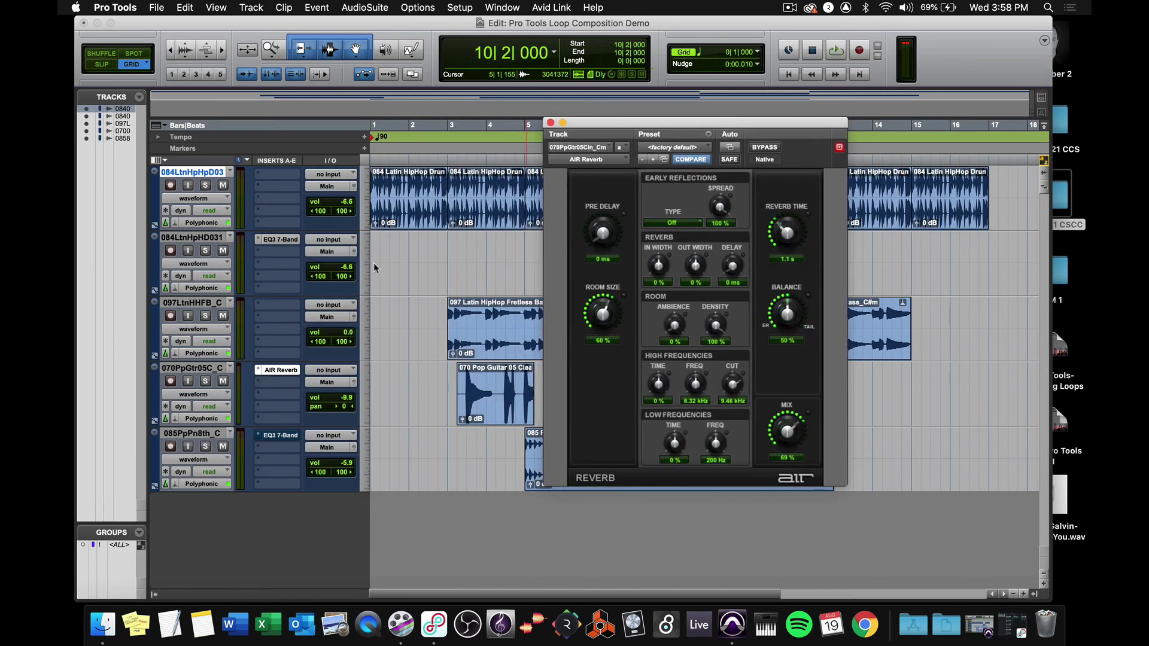
Step: Solo the guitar track, audition its first clip with the reverb active and close the reverb window
{"action": "left_click", "coordinate": [206, 383]}
{"action": "left_click", "coordinate": [485, 408]}
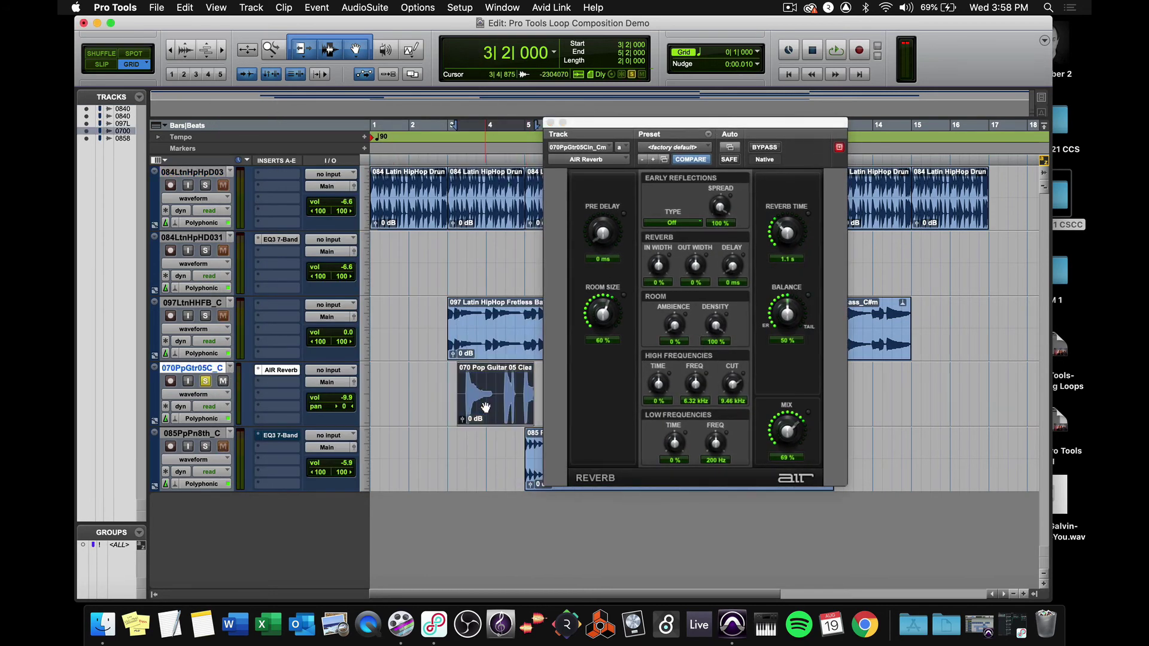
{"action": "key", "text": "space"}
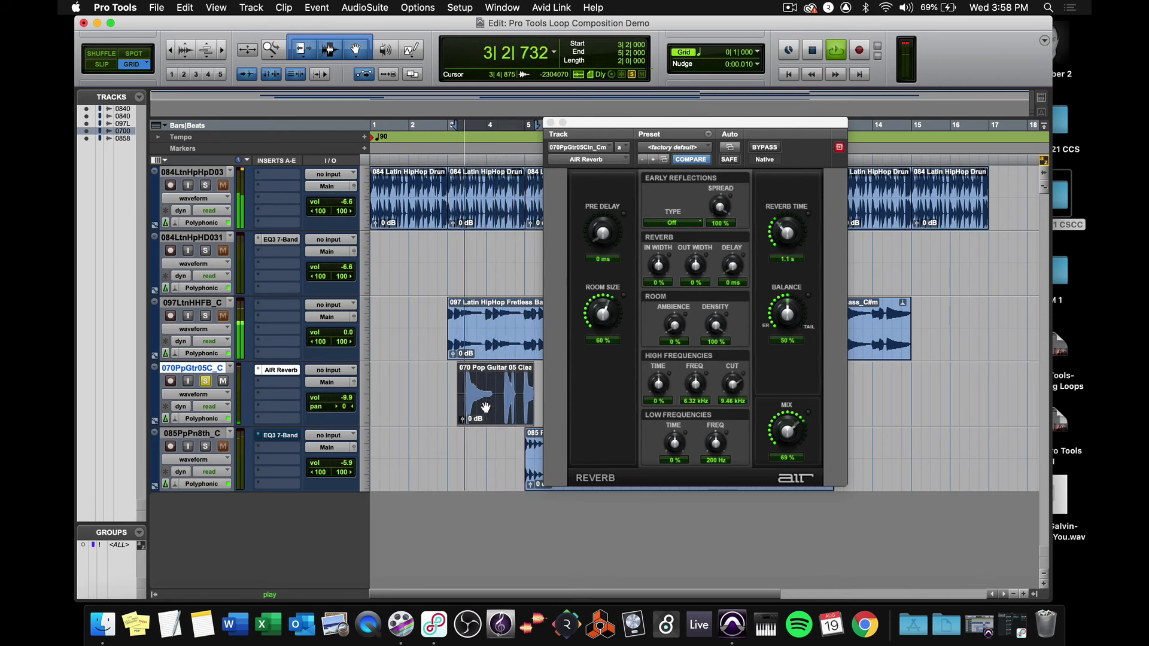
{"action": "key", "text": "space"}
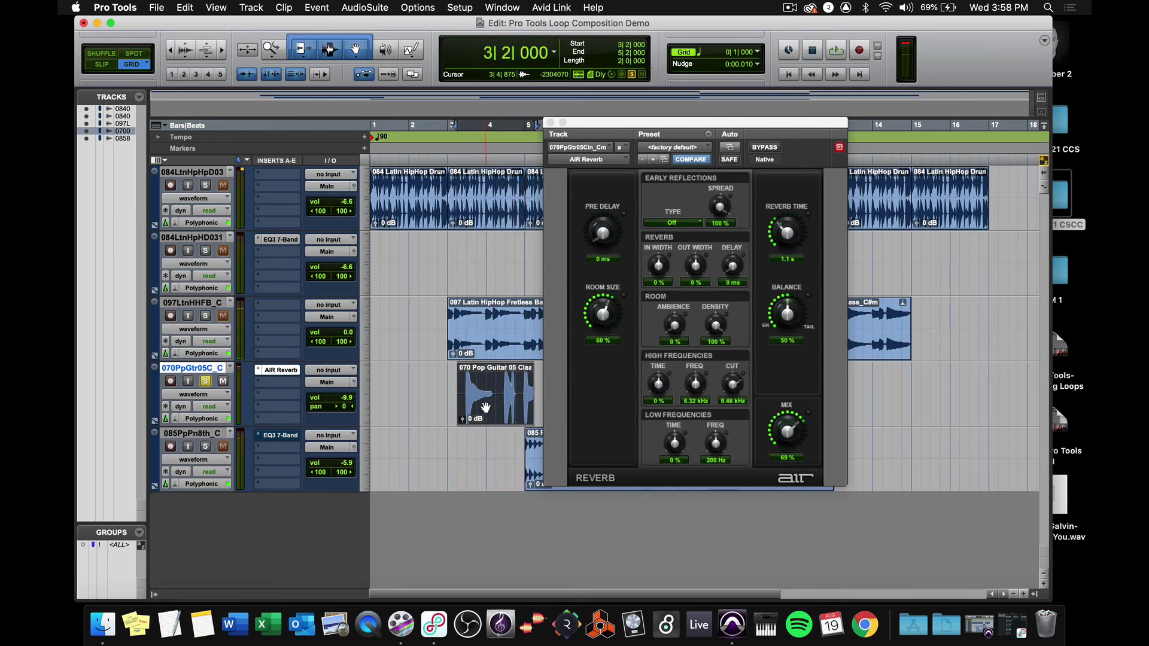
{"action": "left_click", "coordinate": [550, 123]}
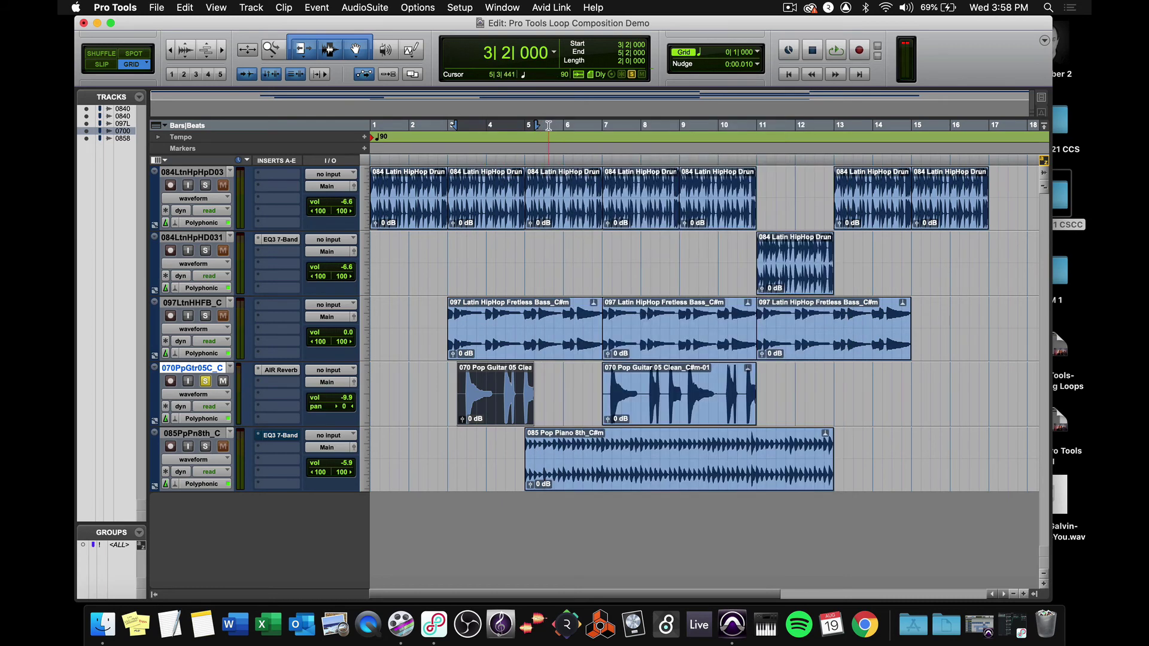
Step: Solo the piano track instead of the guitar track and play the piano clip from bar 5
{"action": "left_click", "coordinate": [207, 447]}
{"action": "left_click", "coordinate": [205, 382]}
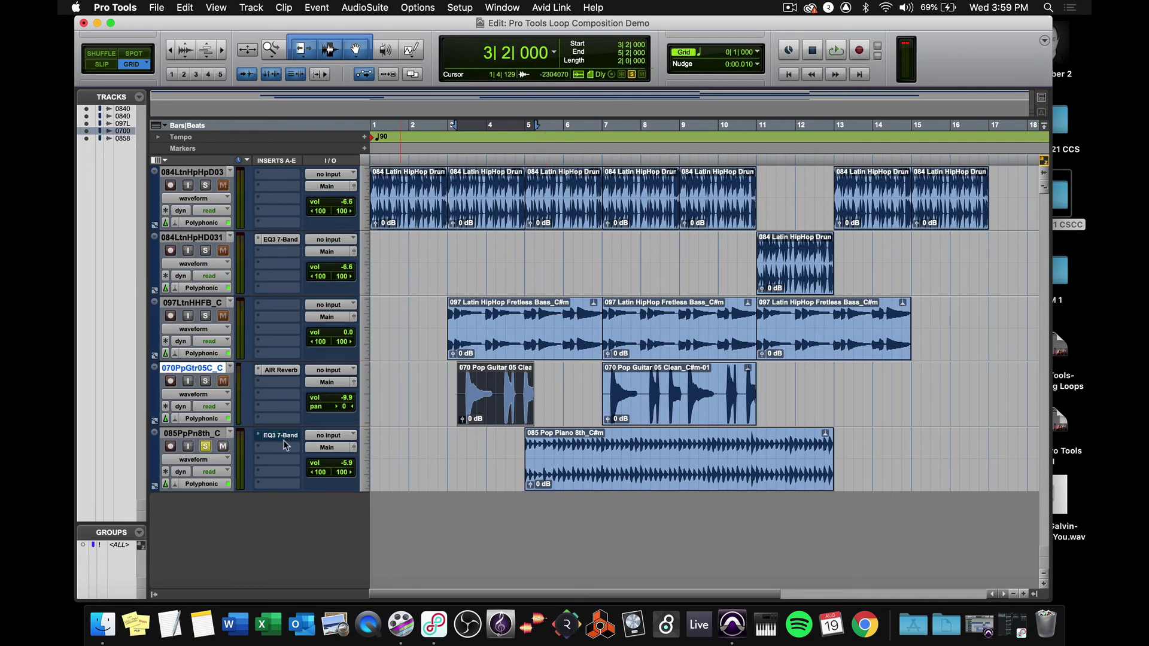
{"action": "left_click", "coordinate": [591, 480]}
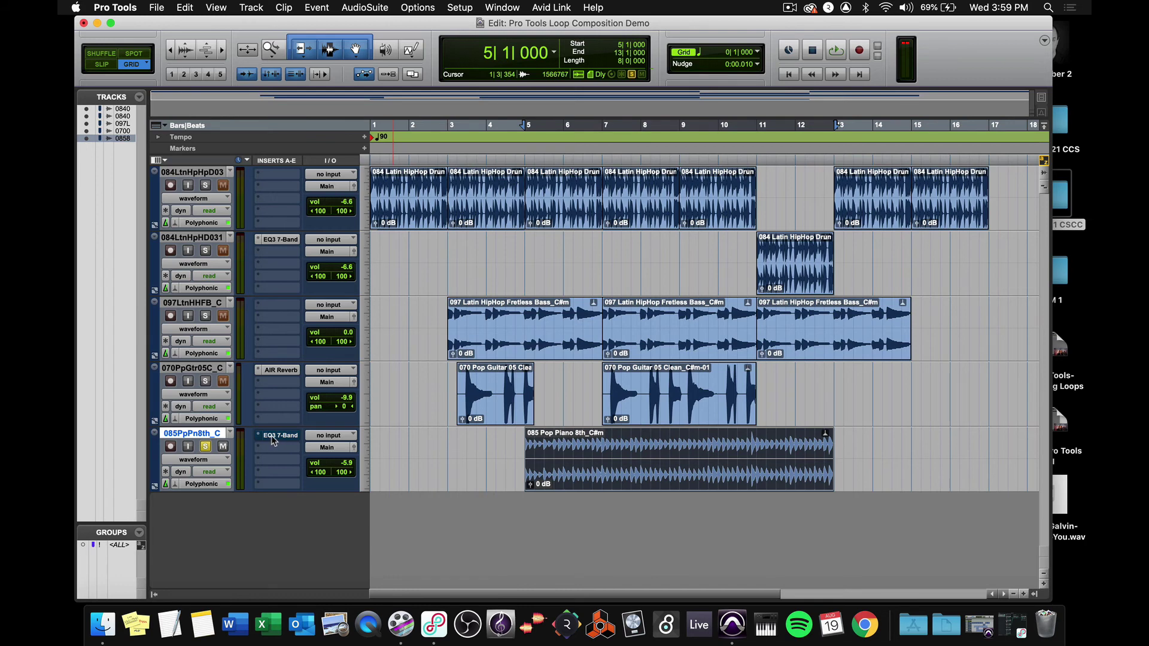
{"action": "key", "text": "space"}
Step: Take the piano track's EQ3 7-Band out of bypass and set its low-pass filter frequency to 712.4 Hz during playback
{"action": "left_click", "coordinate": [277, 435]}
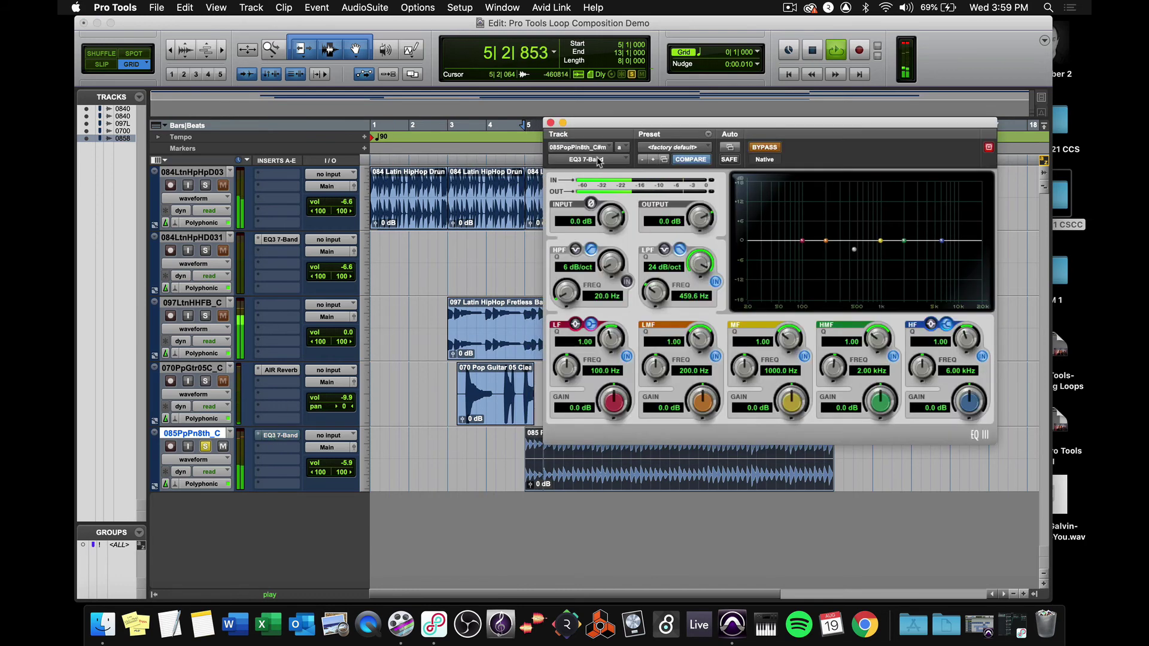
{"action": "left_click_drag", "start_coordinate": [600, 123], "coordinate": [193, 35]}
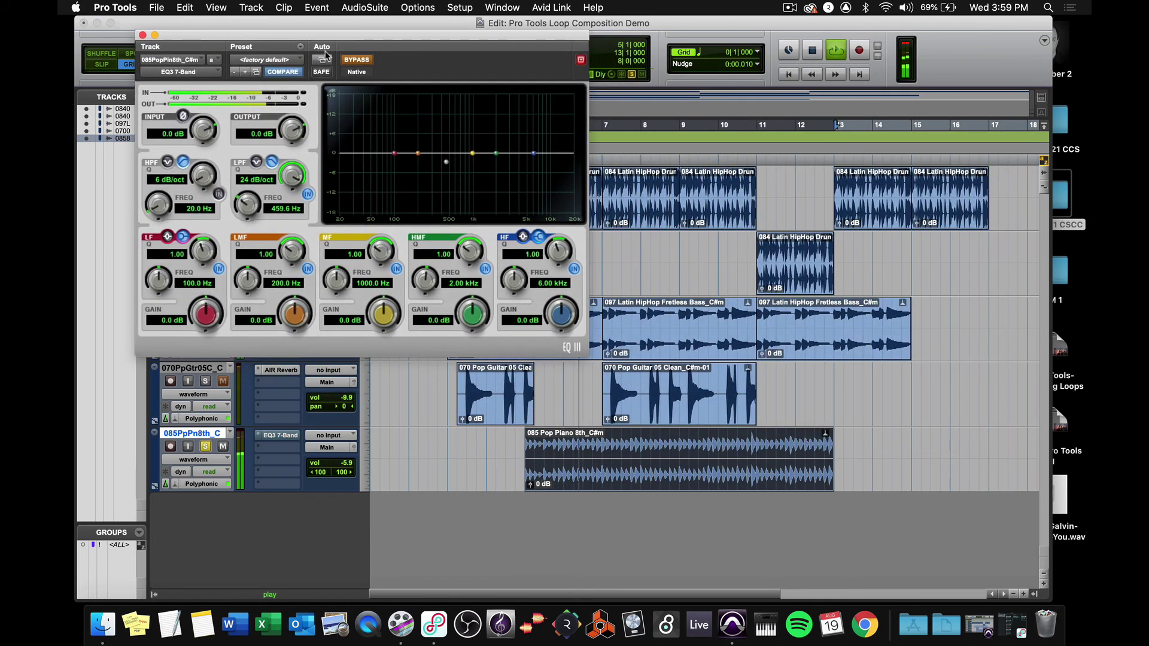
{"action": "left_click", "coordinate": [356, 60]}
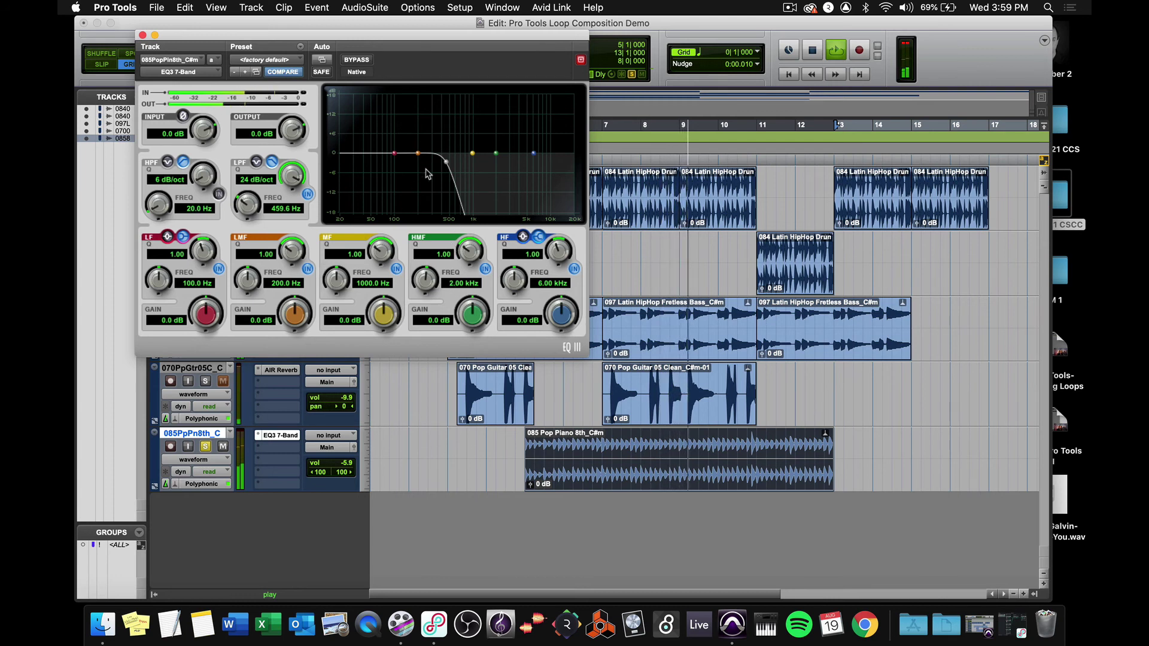
{"action": "left_click_drag", "start_coordinate": [445, 162], "coordinate": [460, 162]}
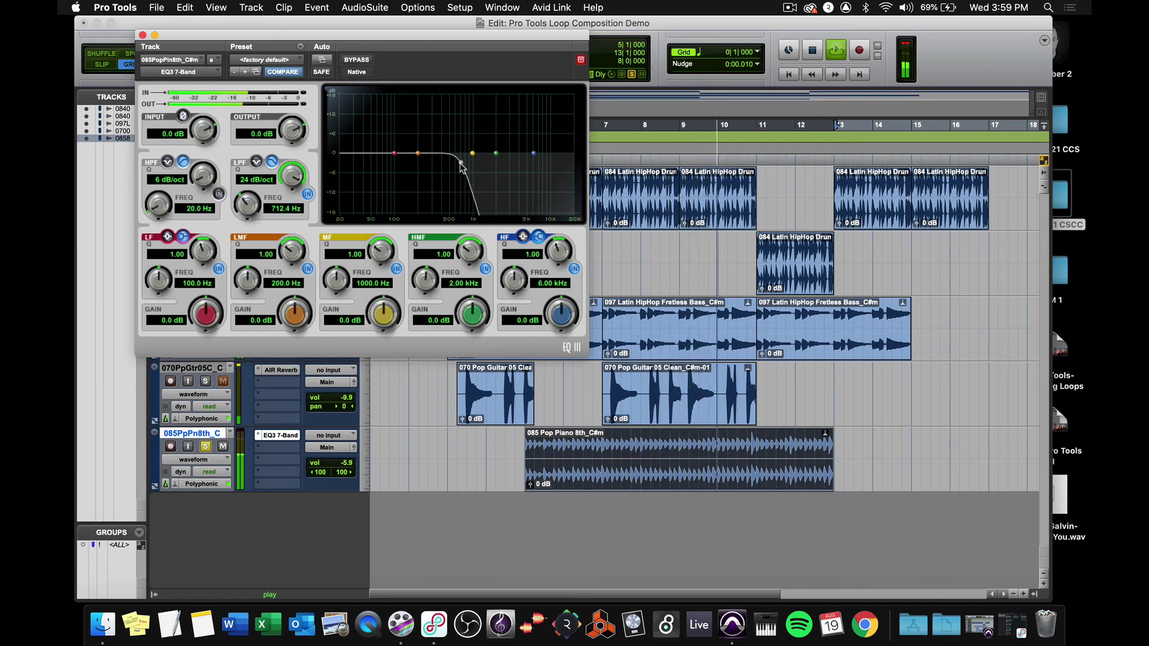
Step: Close the piano EQ window, unsolo the piano track to hear the full mix and stop playback
{"action": "left_click", "coordinate": [142, 35]}
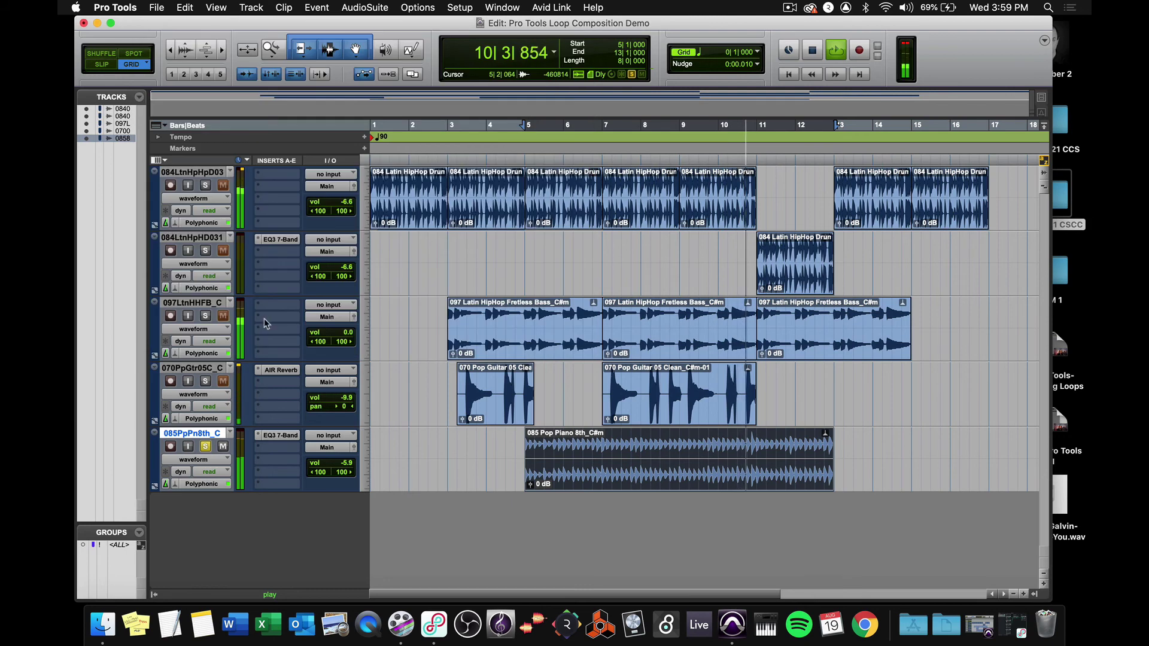
{"action": "left_click", "coordinate": [205, 446]}
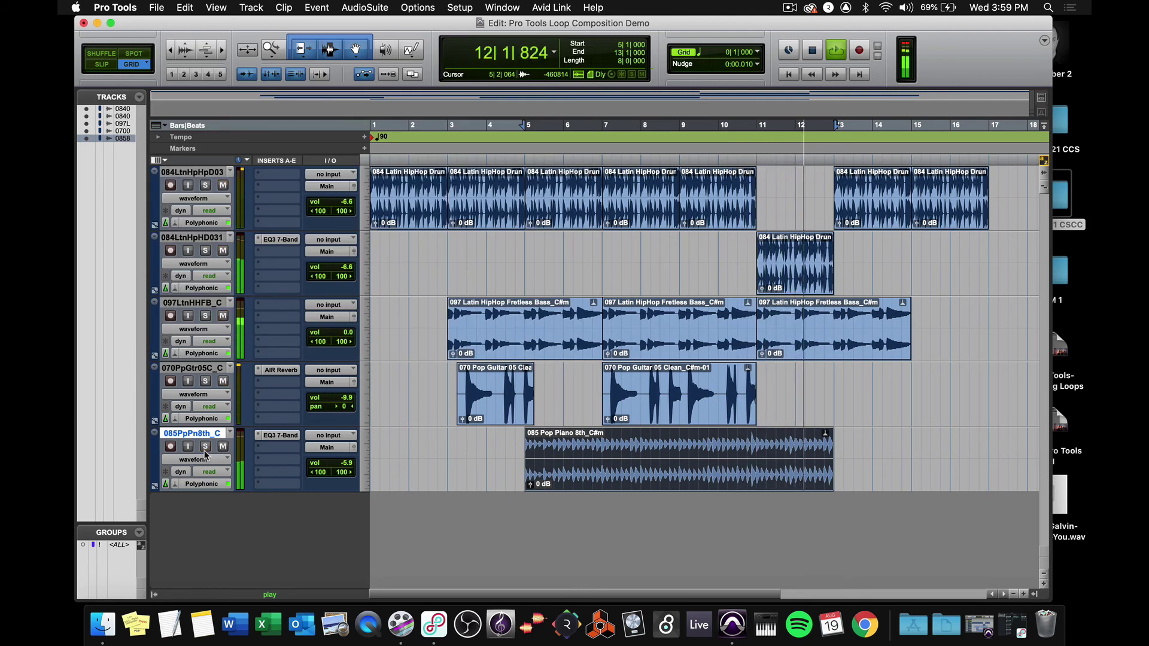
{"action": "key", "text": "space"}
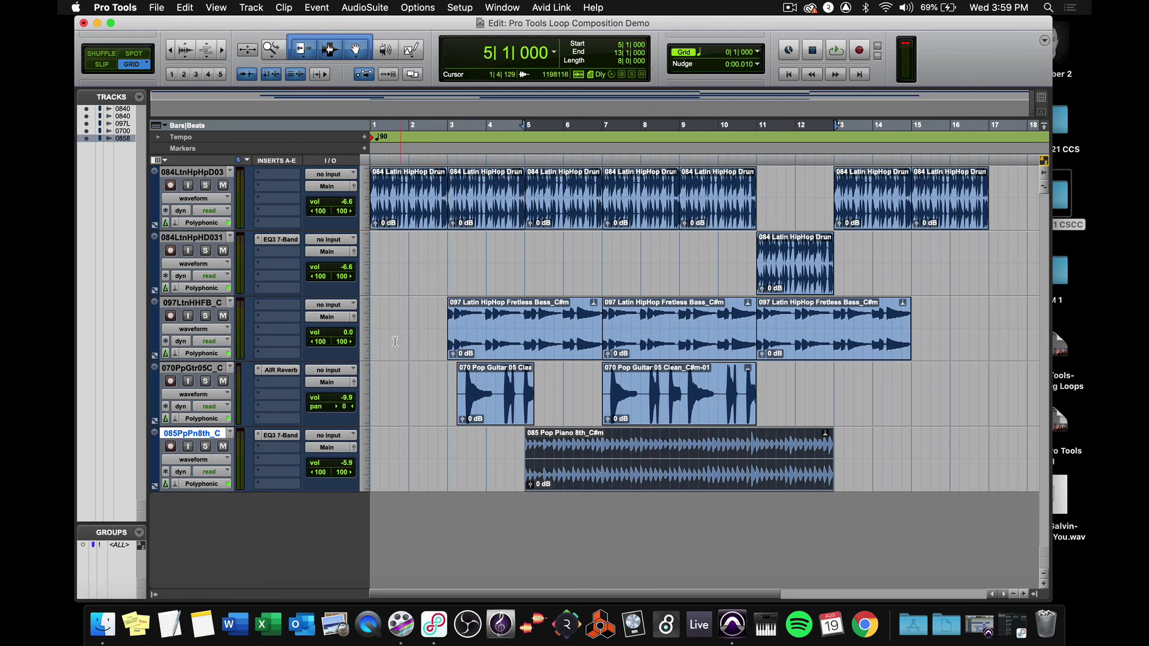
Step: Move the first bass clip, the second drum track's clip, the first guitar clip and the piano clip to bar 1
{"action": "left_click_drag", "start_coordinate": [559, 341], "coordinate": [430, 339]}
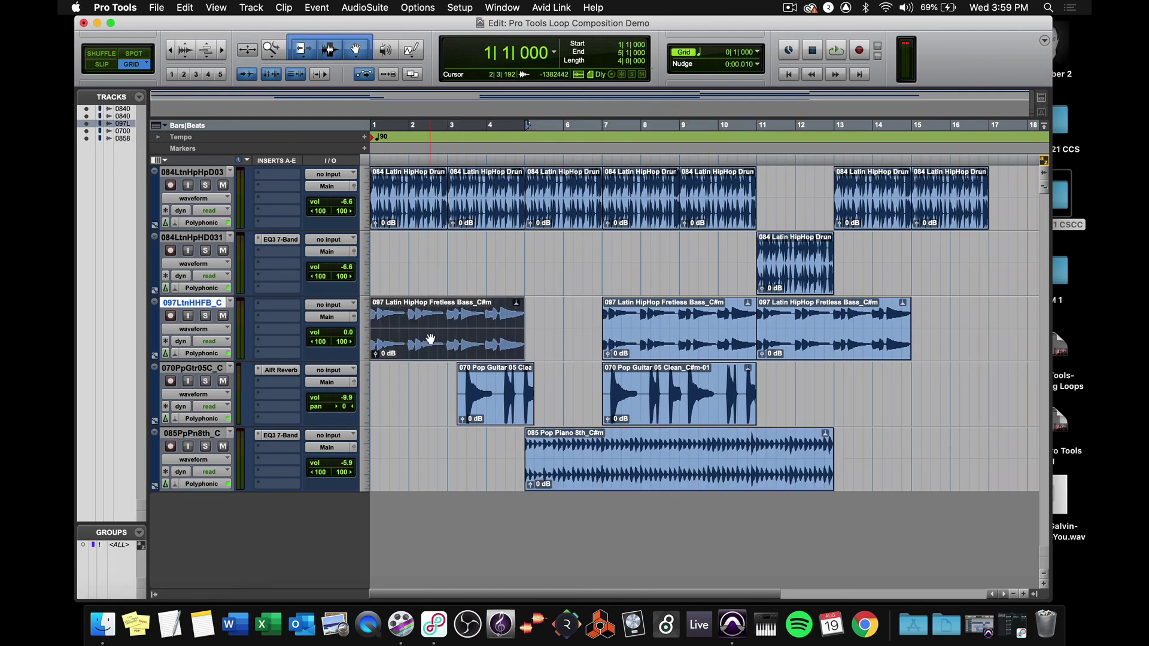
{"action": "left_click_drag", "start_coordinate": [789, 283], "coordinate": [388, 293]}
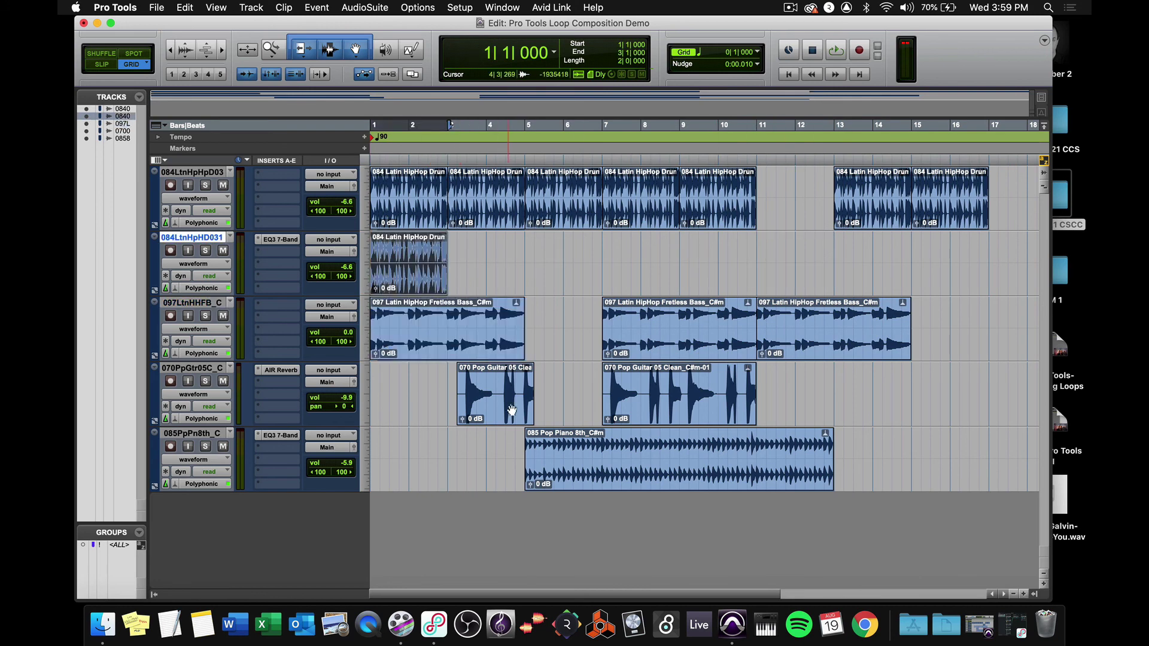
{"action": "left_click", "coordinate": [513, 421]}
{"action": "left_click_drag", "start_coordinate": [514, 421], "coordinate": [351, 411]}
{"action": "left_click_drag", "start_coordinate": [612, 485], "coordinate": [379, 475]}
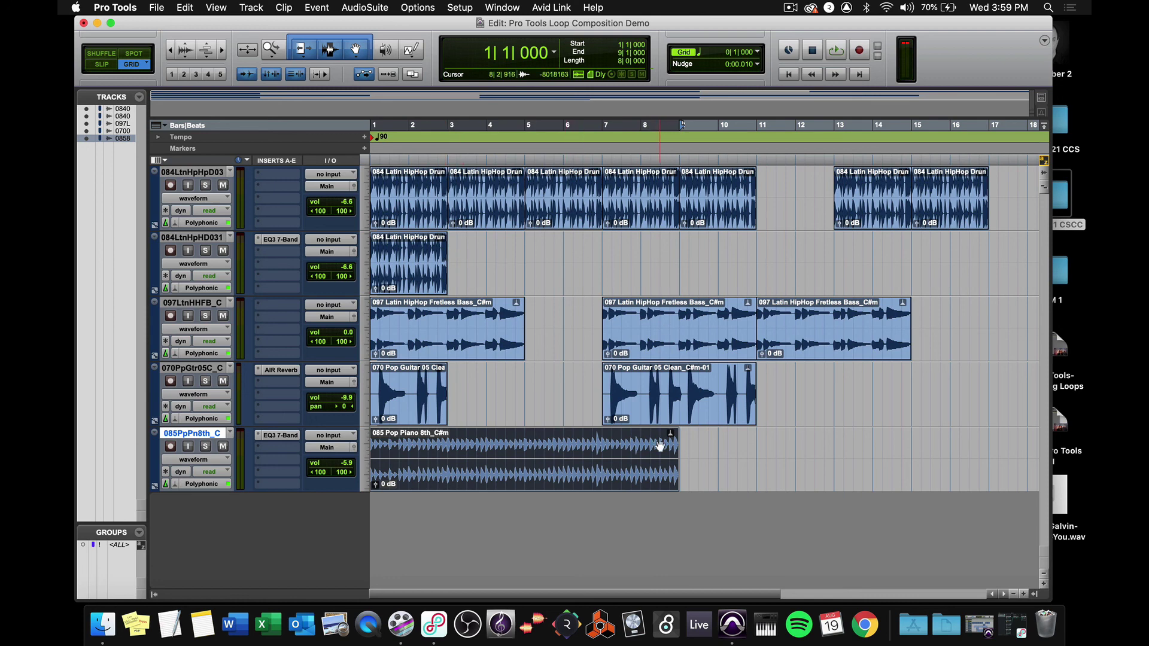
Step: Undo the four clip moves to bar 1
{"action": "key", "text": "super+z"}
{"action": "key", "text": "super+z"}
{"action": "key", "text": "super+z"}
{"action": "key", "text": "super+z"}
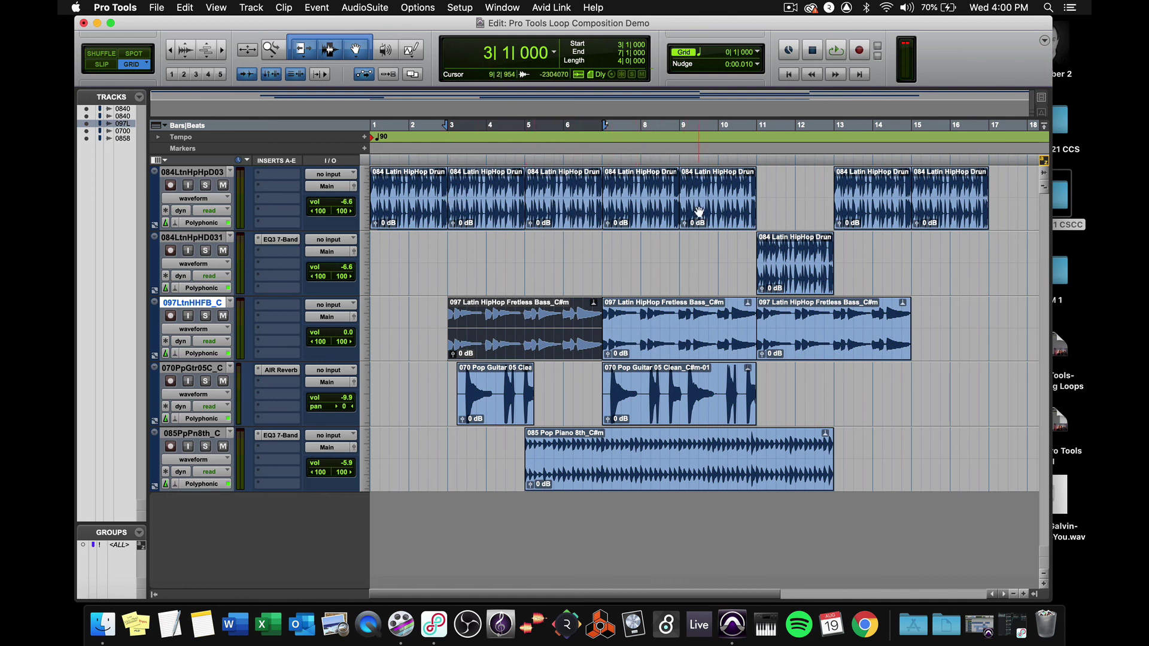
Step: Delete the first drum track's clips between bars 3 and 11 and move the second drum track's clip to bar 3
{"action": "left_click", "coordinate": [511, 208]}
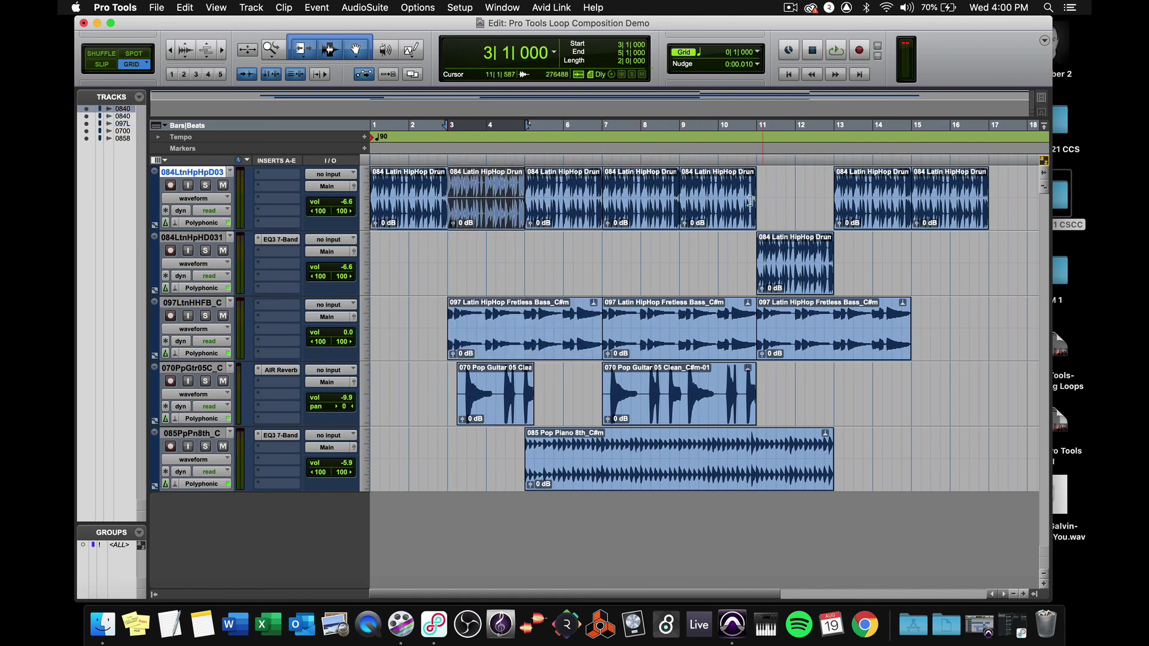
{"action": "left_click", "coordinate": [726, 223], "text": "shift"}
{"action": "key", "text": "Delete"}
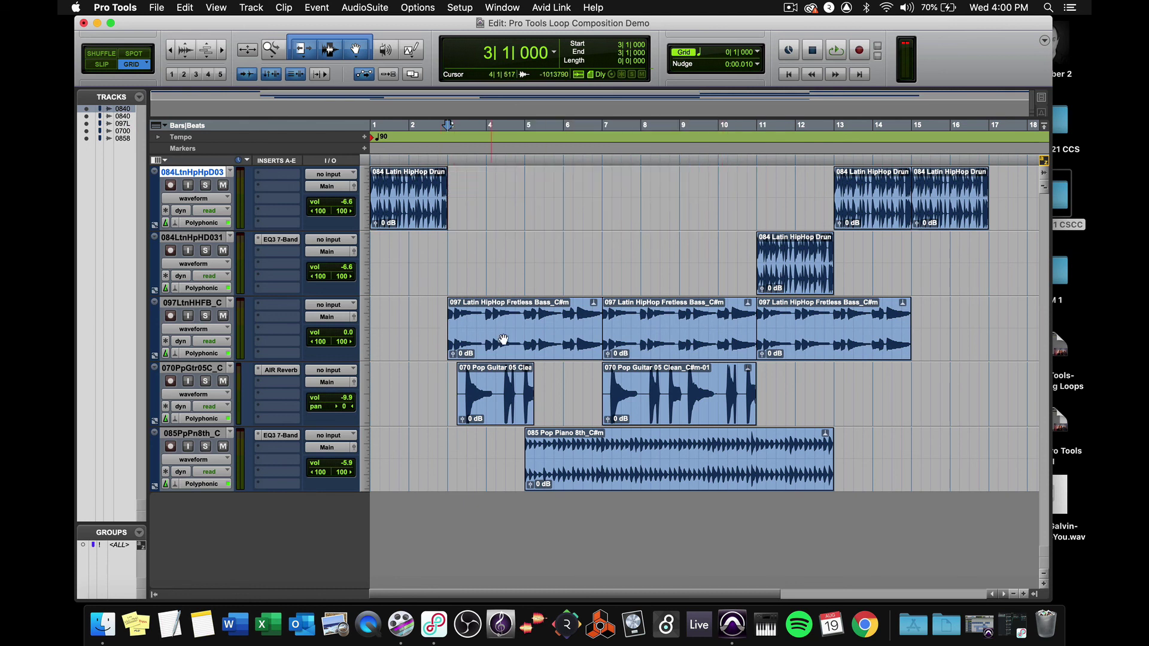
{"action": "left_click_drag", "start_coordinate": [793, 273], "coordinate": [485, 273]}
Step: Delete the first guitar clip and the middle bass clip, and move the piano clip to bar 11
{"action": "left_click", "coordinate": [502, 405]}
{"action": "key", "text": "Delete"}
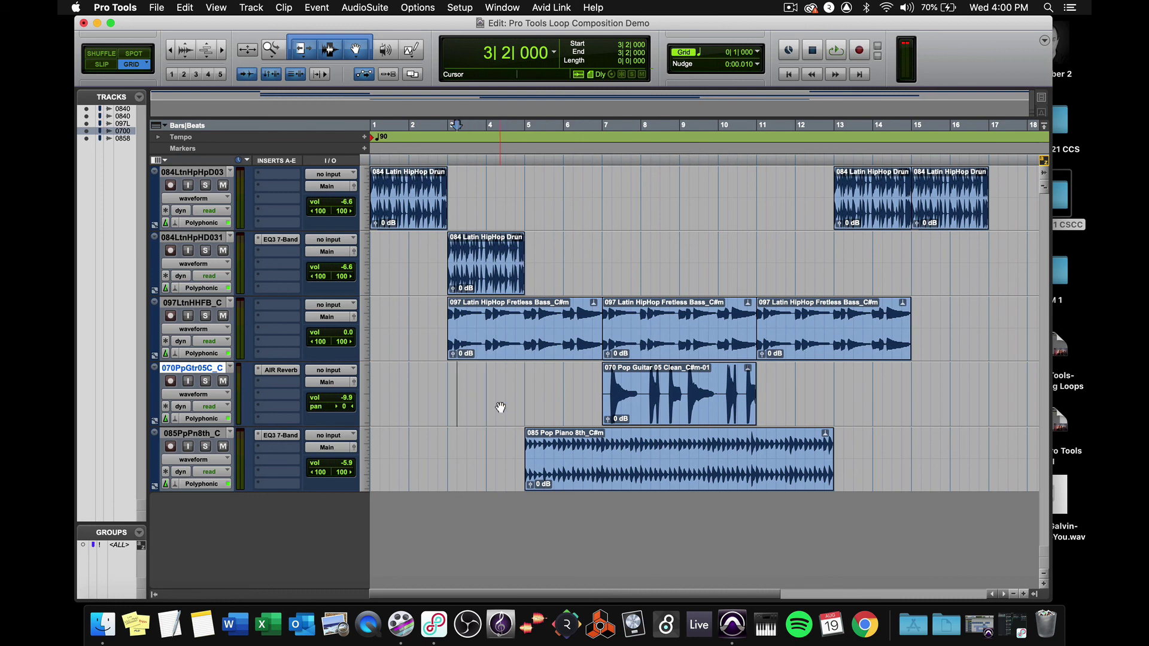
{"action": "left_click", "coordinate": [610, 475]}
{"action": "left_click_drag", "start_coordinate": [610, 476], "coordinate": [833, 469]}
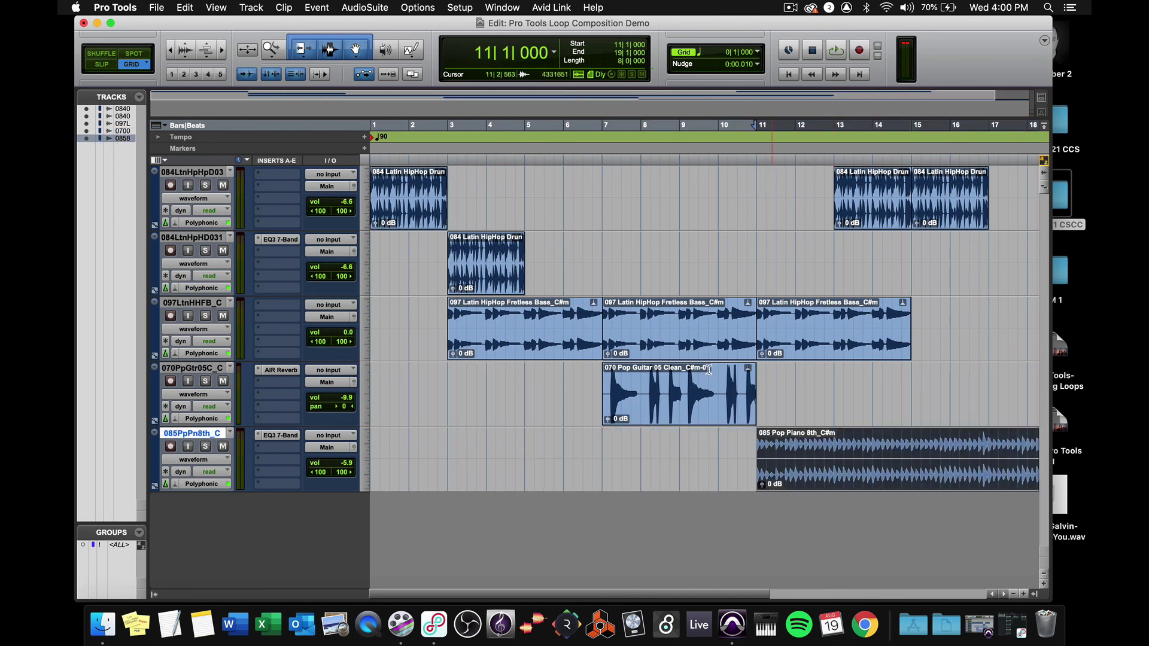
{"action": "left_click", "coordinate": [675, 340]}
{"action": "key", "text": "Delete"}
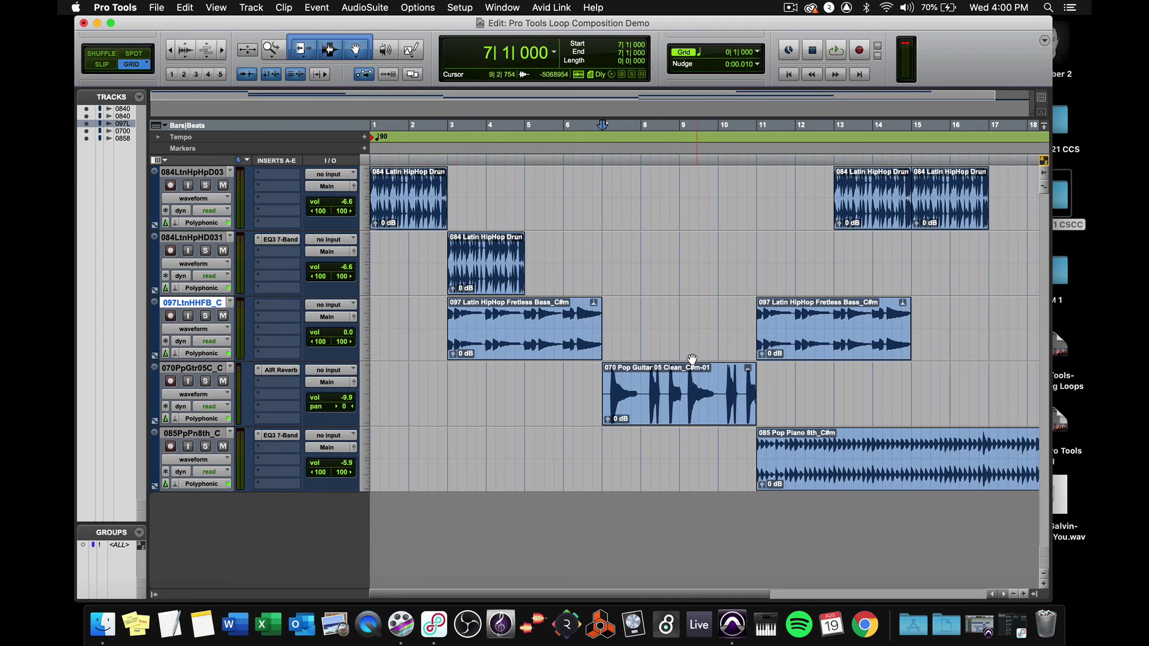
Step: Undo the latest clip deletions and moves on the drum, bass, guitar and piano tracks
{"action": "key", "text": "super+z"}
{"action": "key", "text": "super+z"}
{"action": "key", "text": "super+z"}
{"action": "key", "text": "super+z"}
{"action": "key", "text": "super+z"}
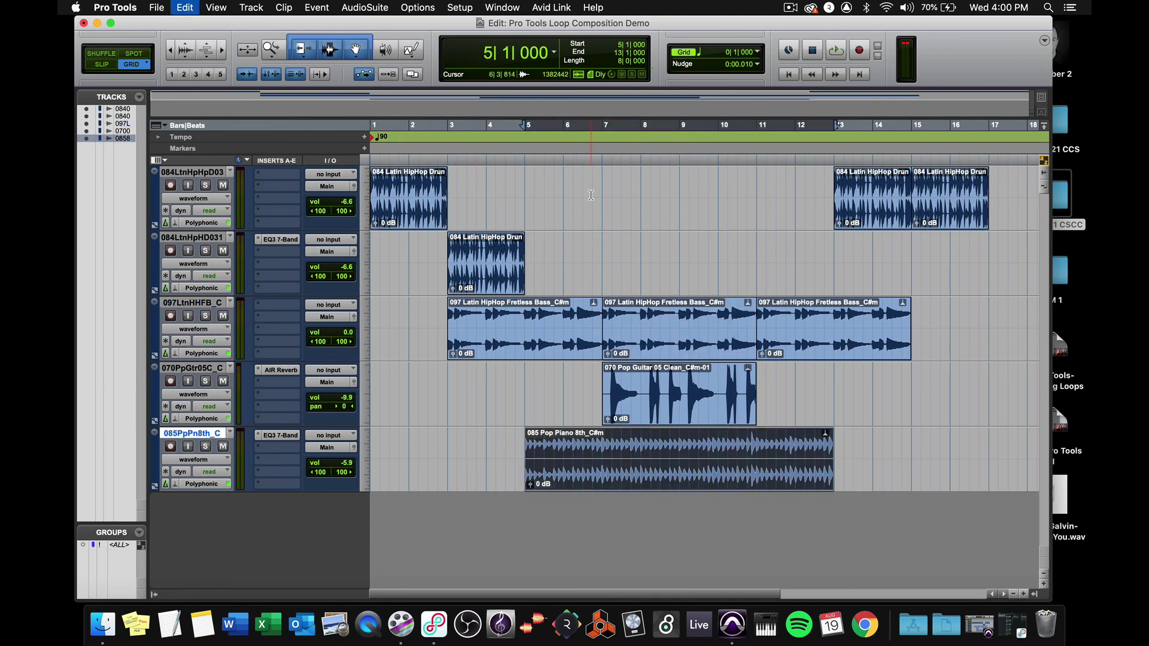
{"action": "key", "text": "super+shift+z"}
{"action": "key", "text": "super+shift+z"}
{"action": "key", "text": "super+shift+z"}
{"action": "key", "text": "super+shift+z"}
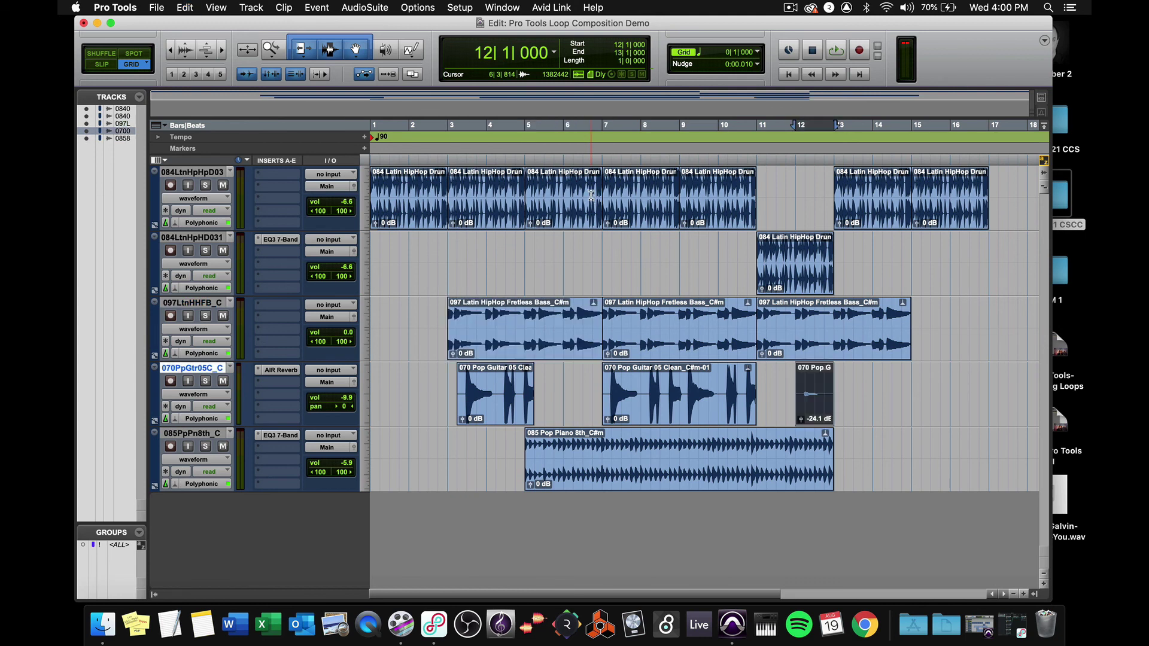
Step: Undo the earlier guitar clip edits, gain changes and duplicates back to the single one-bar clip at bar 7
{"action": "key", "text": "super+z"}
{"action": "key", "text": "super+z"}
{"action": "key", "text": "super+z"}
{"action": "key", "text": "super+z"}
{"action": "key", "text": "super+z"}
{"action": "key", "text": "super+z"}
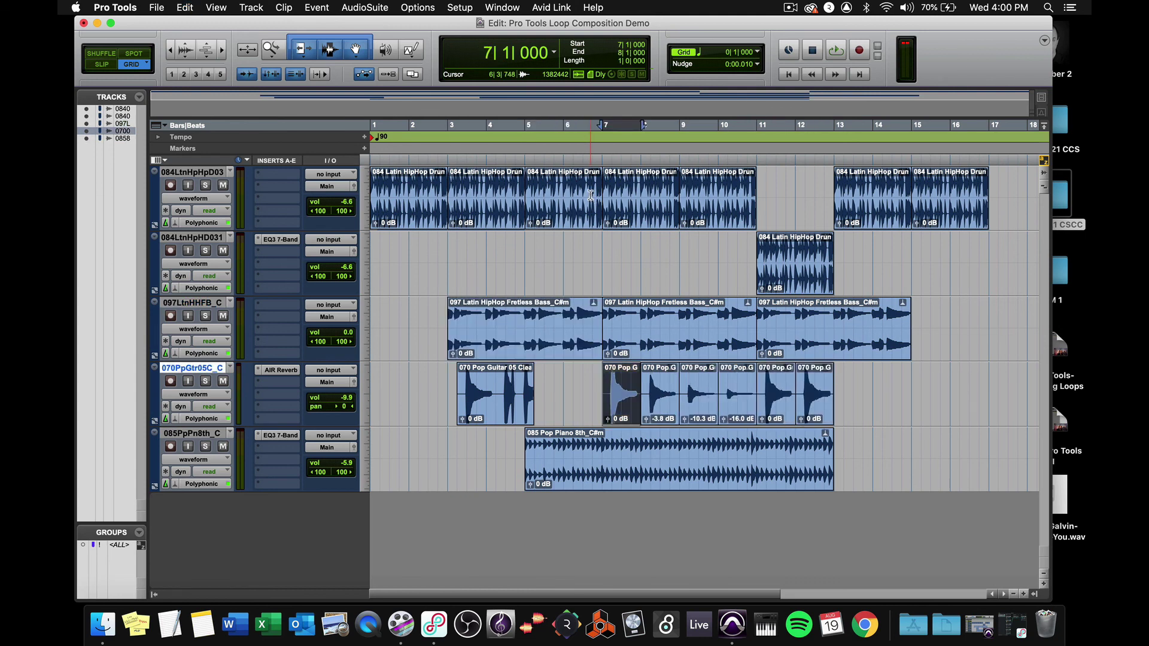
{"action": "key", "text": "super+z"}
{"action": "key", "text": "super+z"}
{"action": "key", "text": "super+z"}
{"action": "key", "text": "super+z"}
{"action": "key", "text": "super+z"}
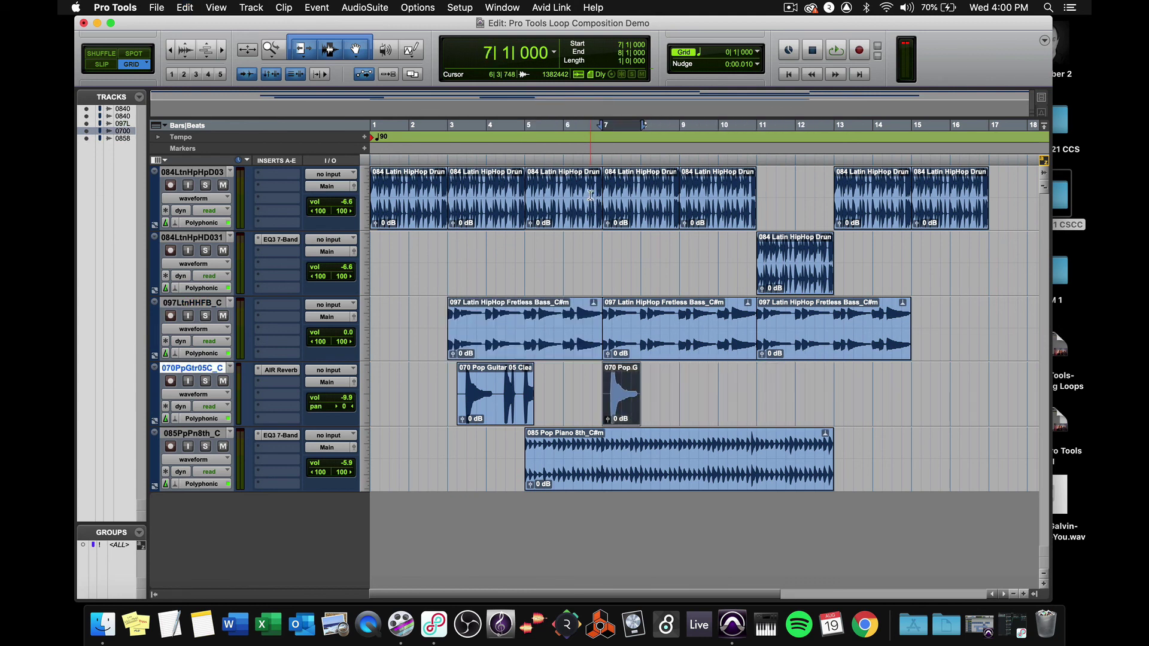